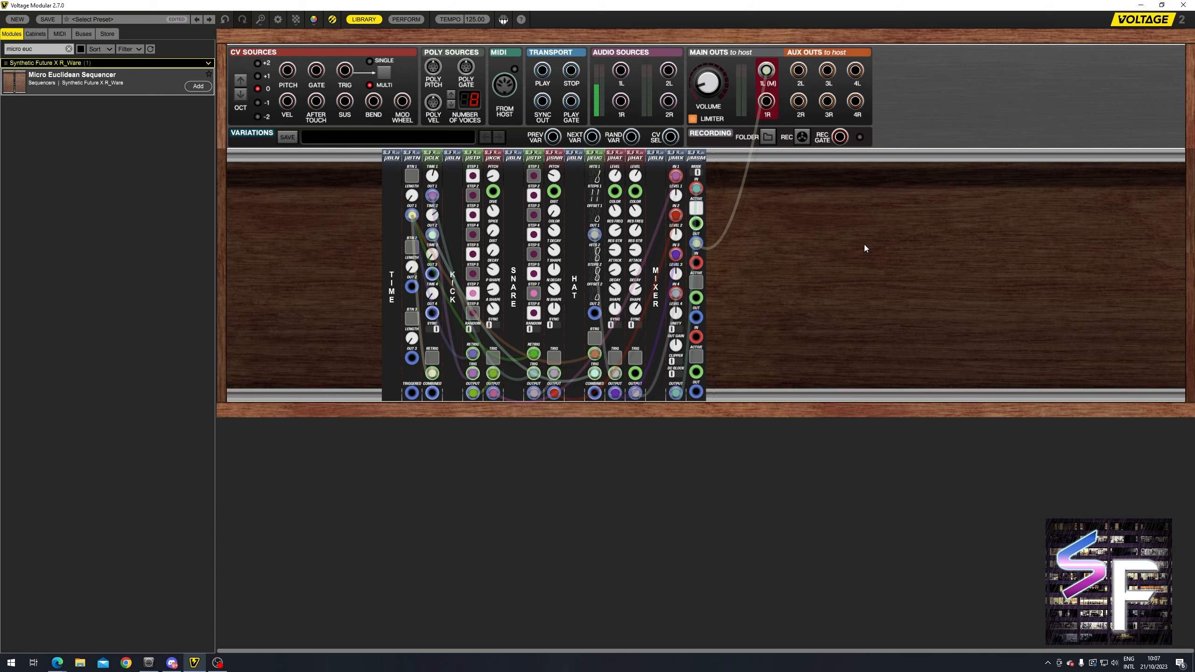
left_click_drag(872, 249, 337, 307)
left_click(817, 244)
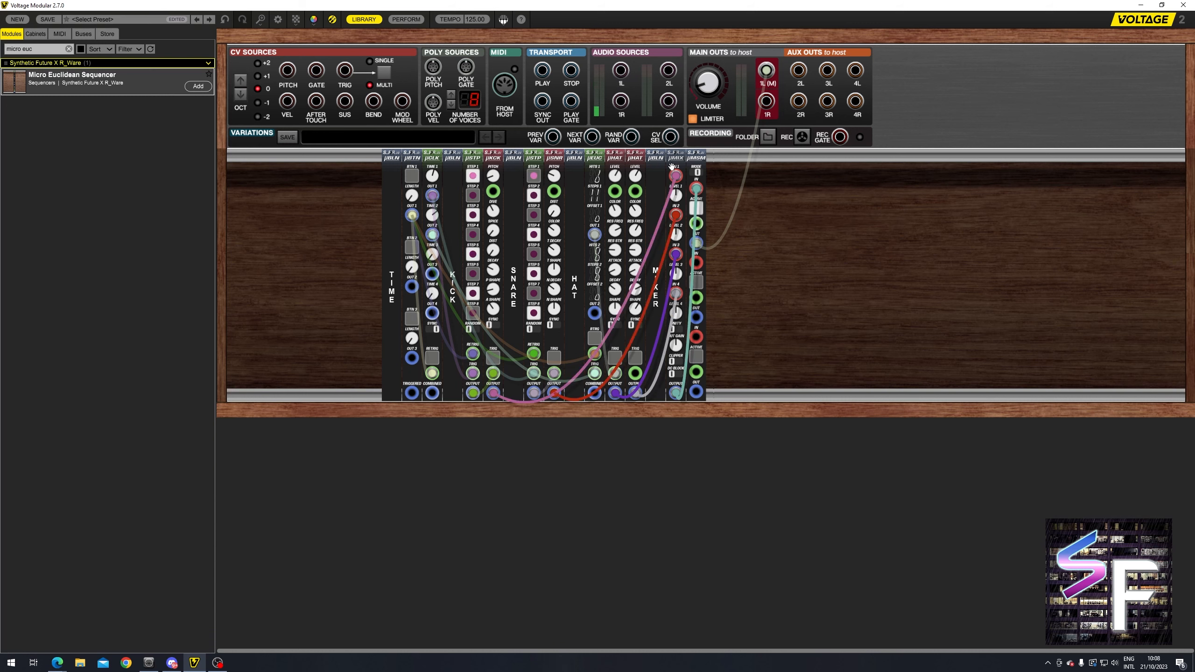
left_click_drag(719, 157, 676, 155)
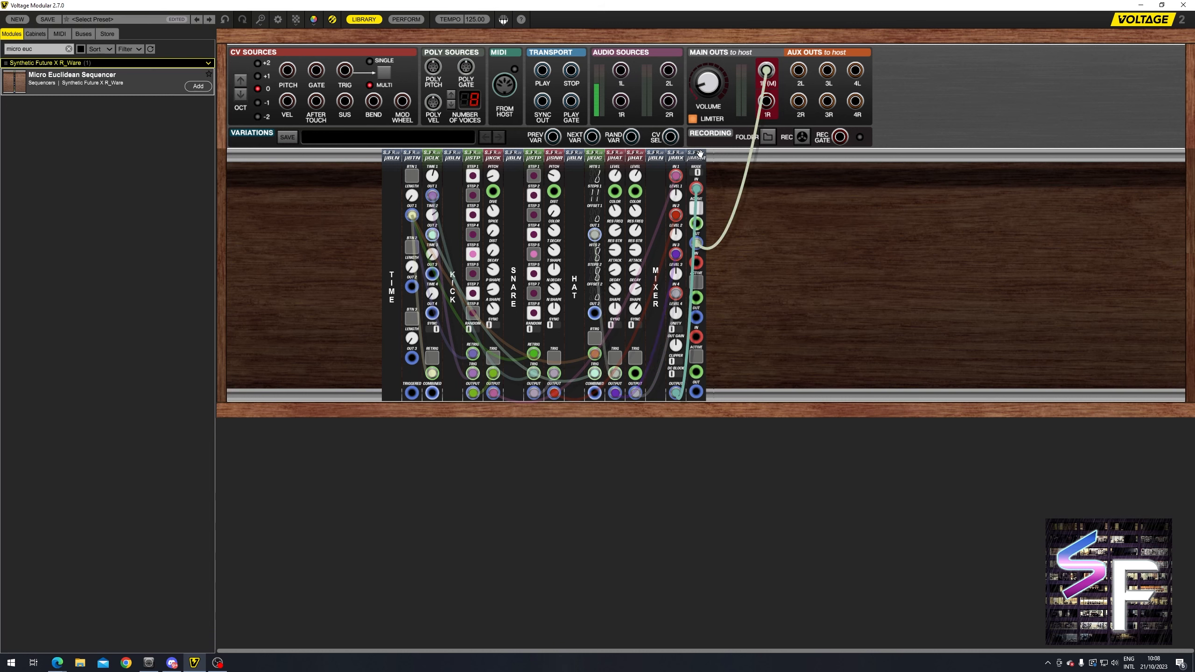
left_click(767, 261)
Audition the drum patch by unmuting channel 1 of the signal mute module, and mute it again.
left_click(698, 212)
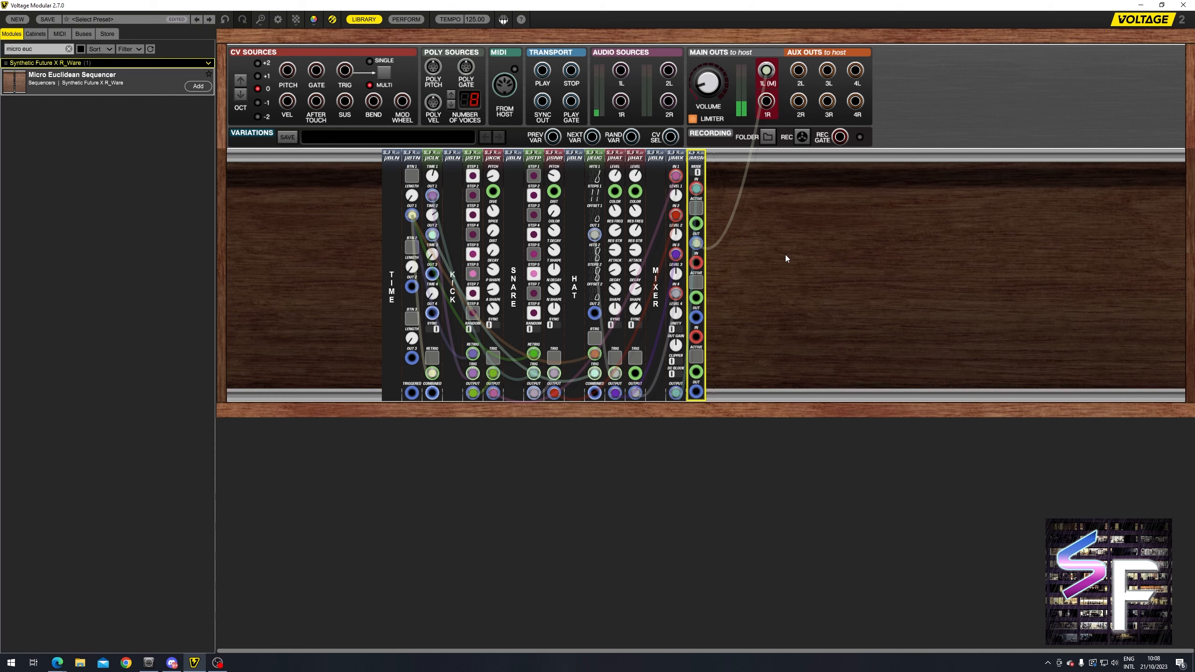
left_click(785, 255)
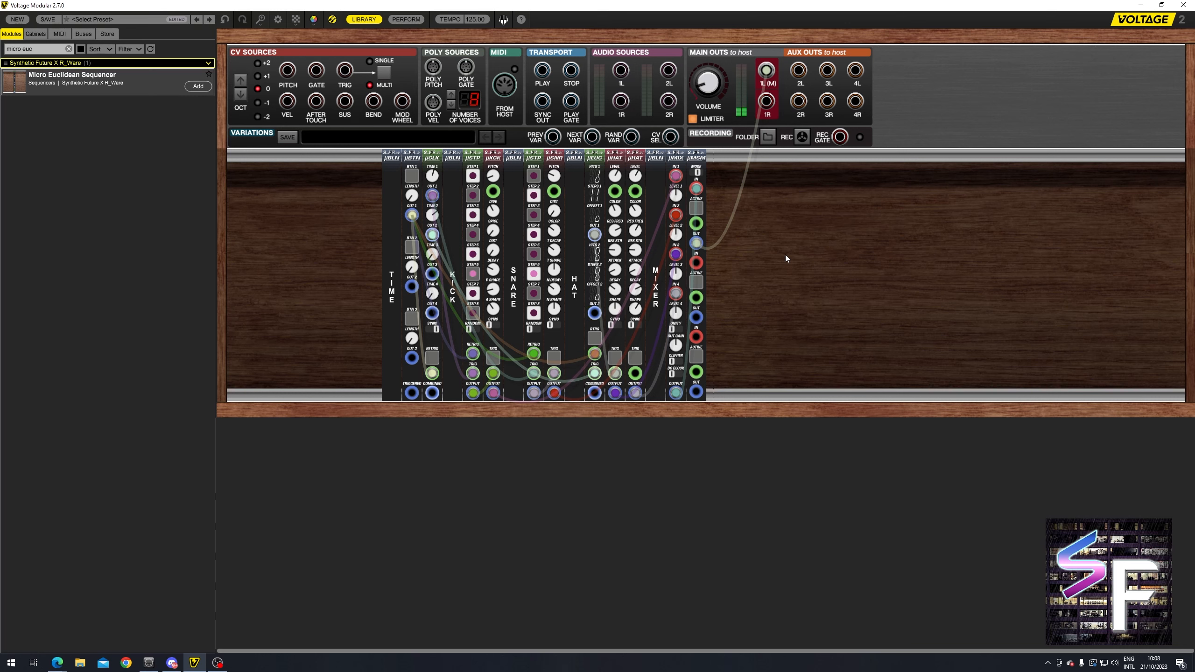
left_click(699, 211)
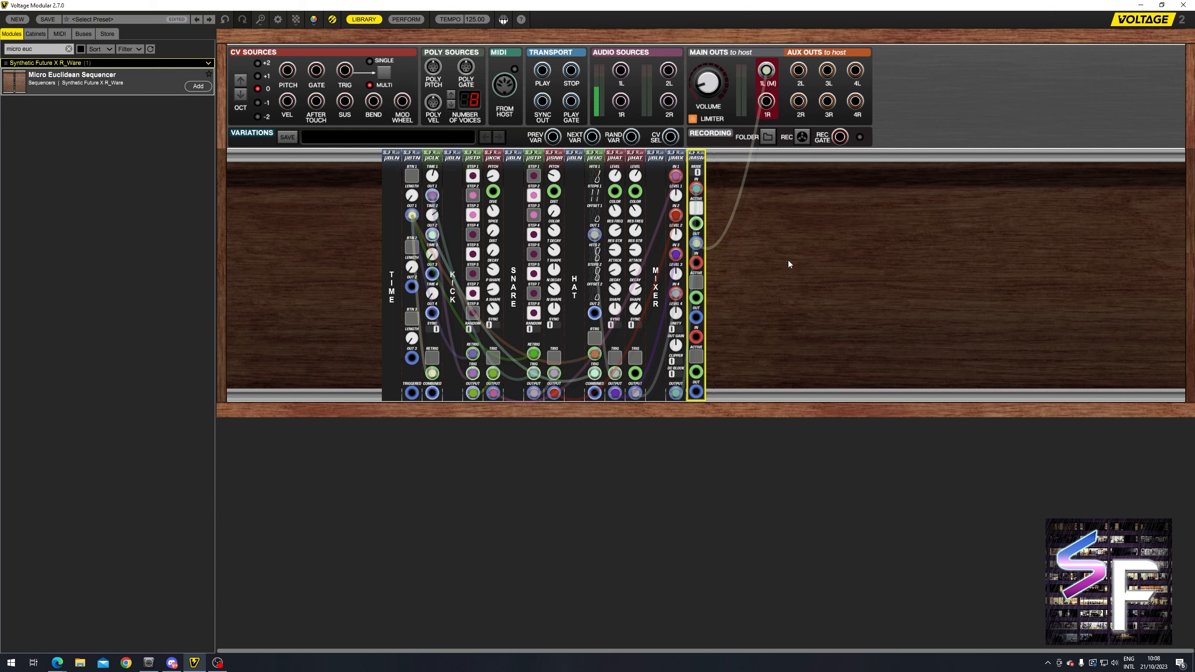
left_click(629, 166, "shift")
mouse_move(630, 166)
left_mouse_down()
mouse_move(648, 166)
mouse_move(630, 167)
left_mouse_up()
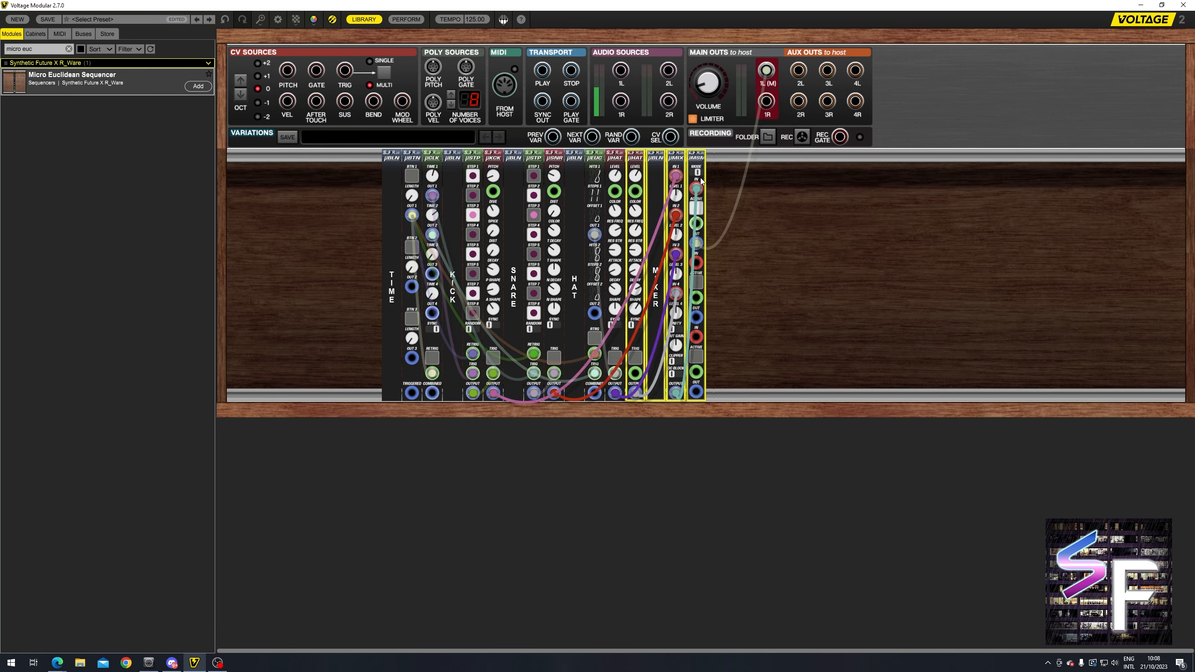
left_click(722, 301)
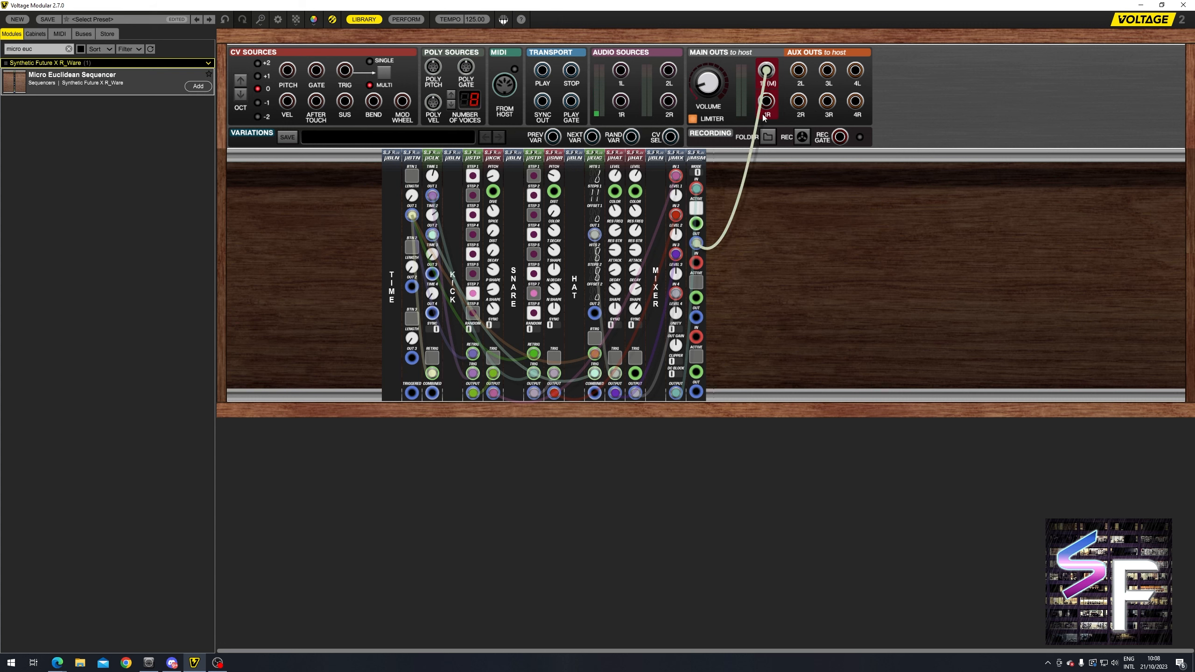
Audition the unmuted drum patch with a manual trigger of the second hat module, and mute the output again.
left_click(696, 208)
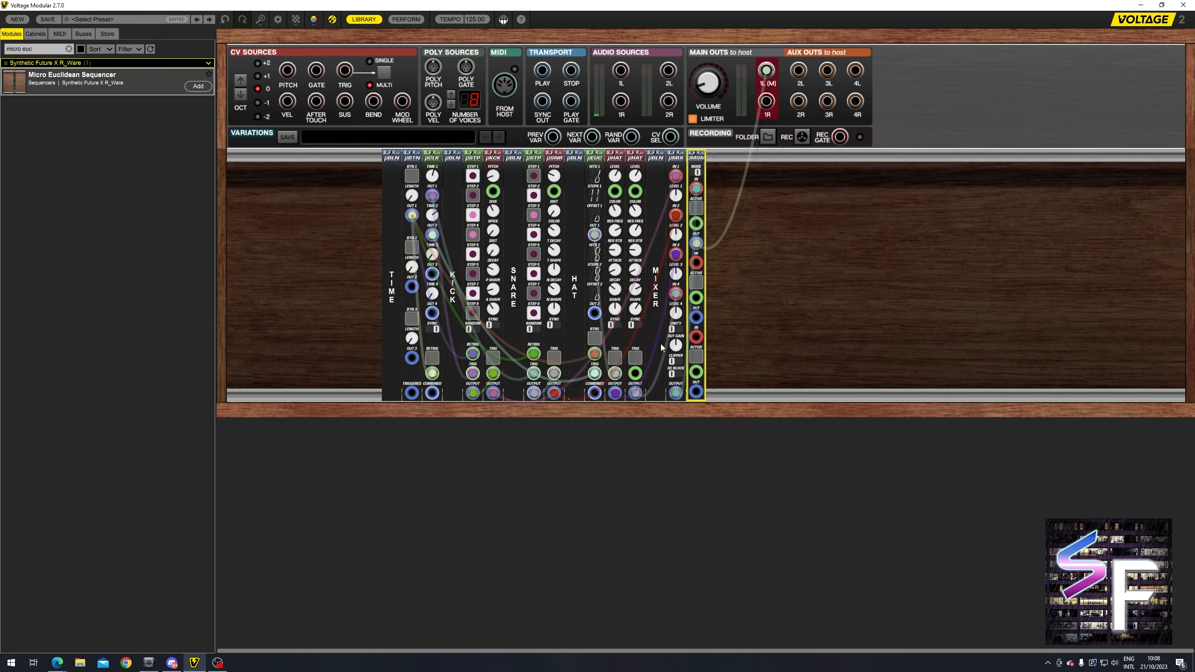
left_click(635, 359)
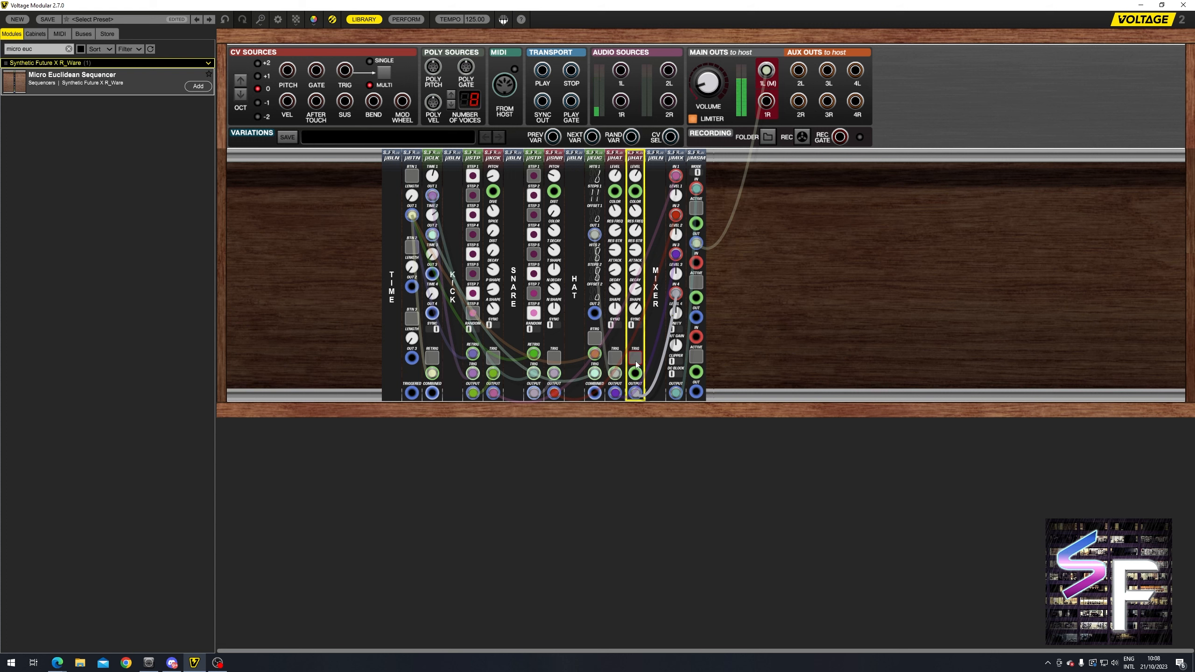
left_click(791, 301)
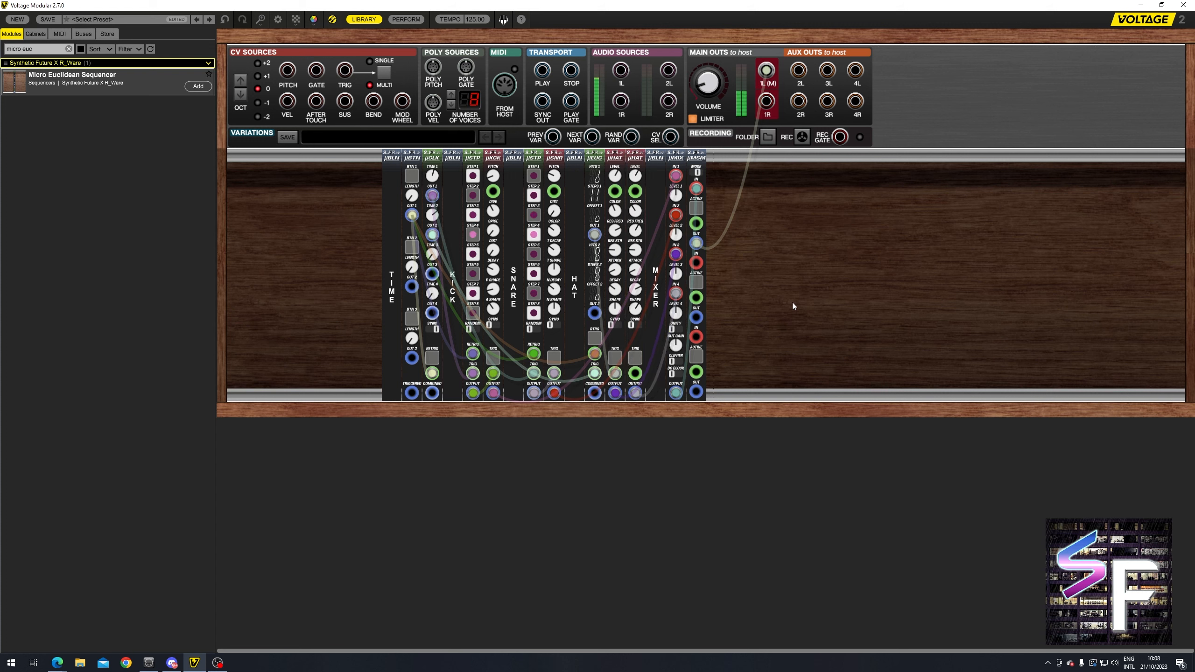
left_click(697, 208)
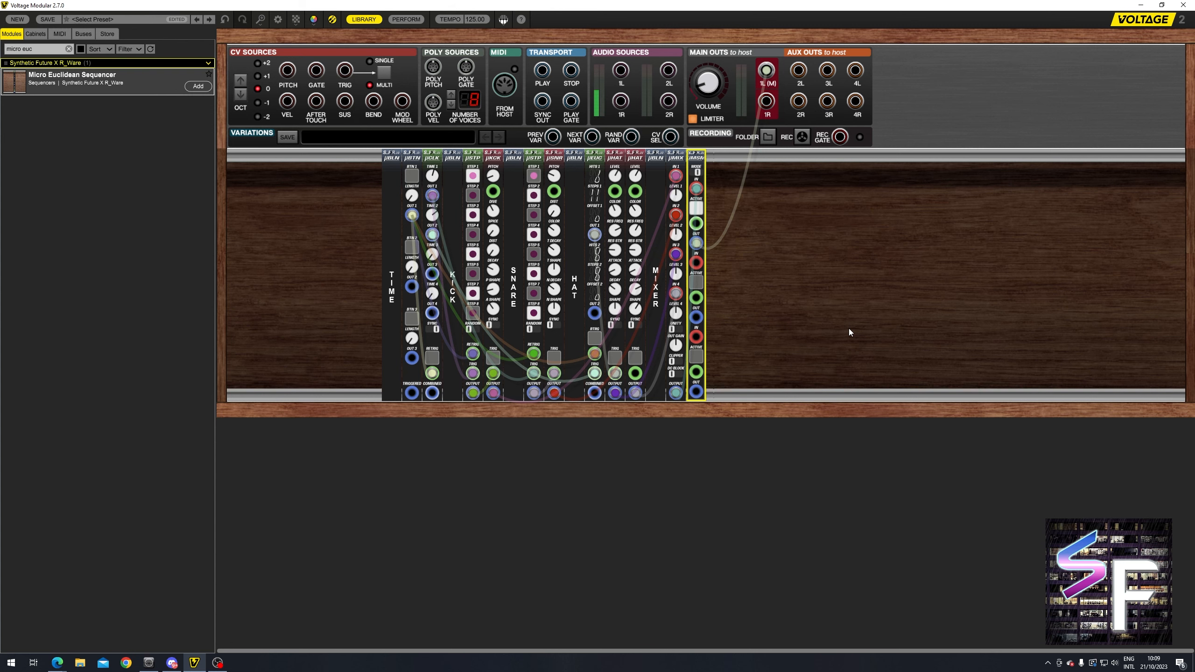
left_click(831, 323)
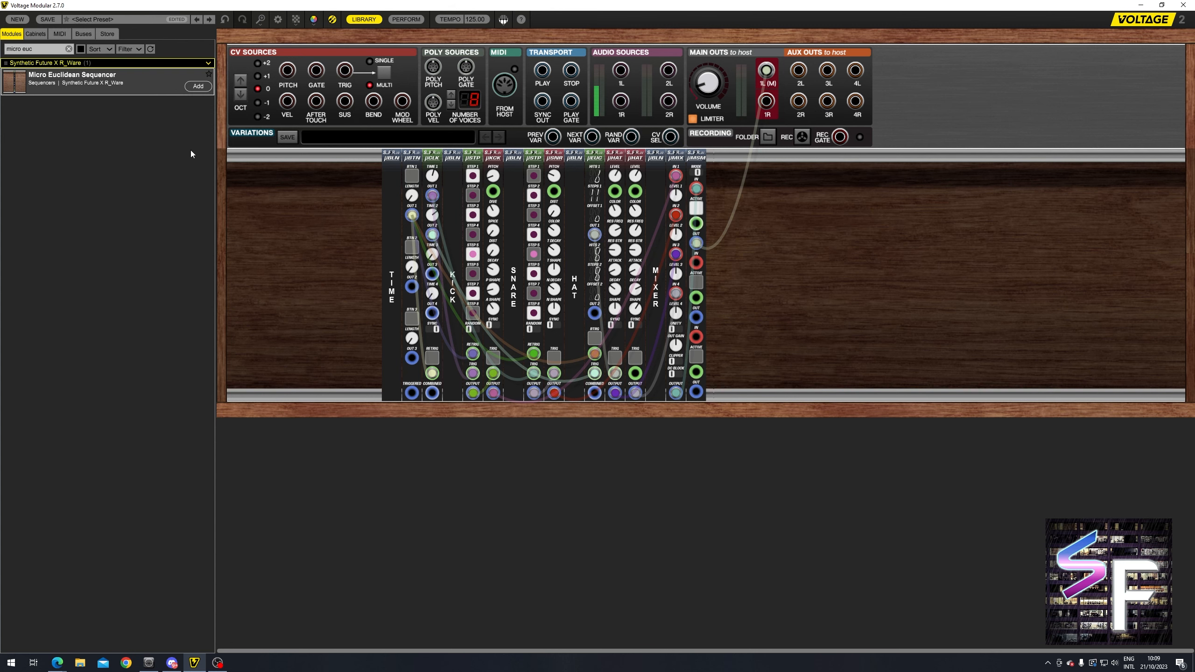
Search the module library for "micro mu" and add a Micro Multiplexer in the empty rack space beyond the drum patch.
left_click(44, 53)
key("BackSpace")
key("BackSpace")
key("BackSpace")
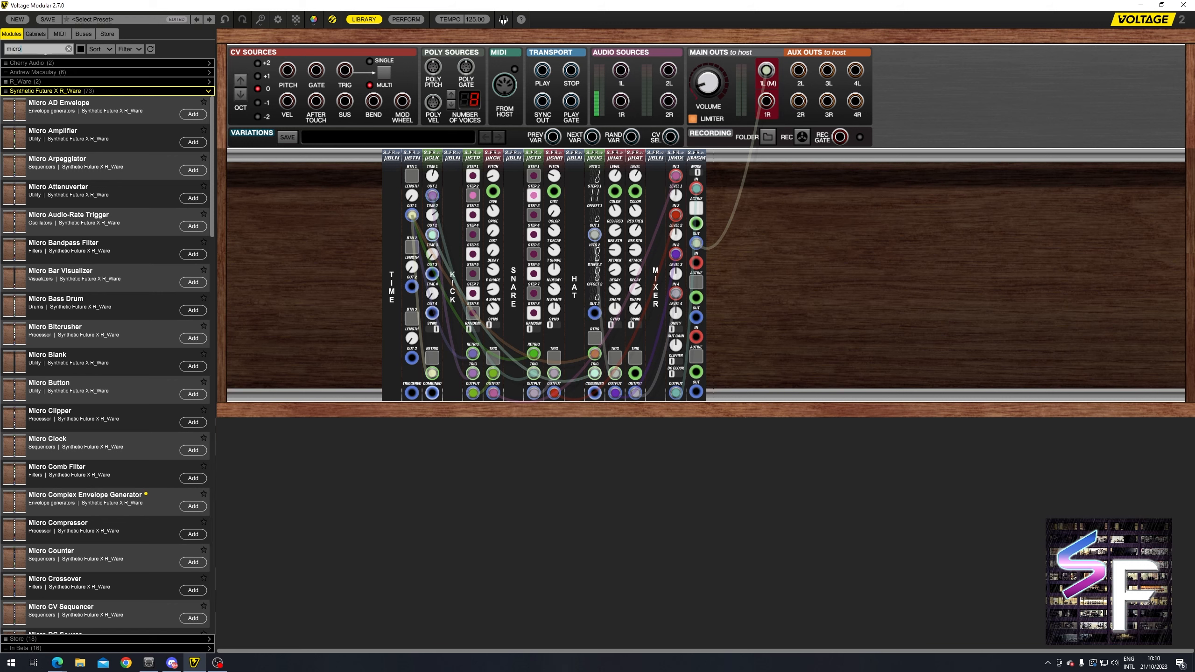
type("mu")
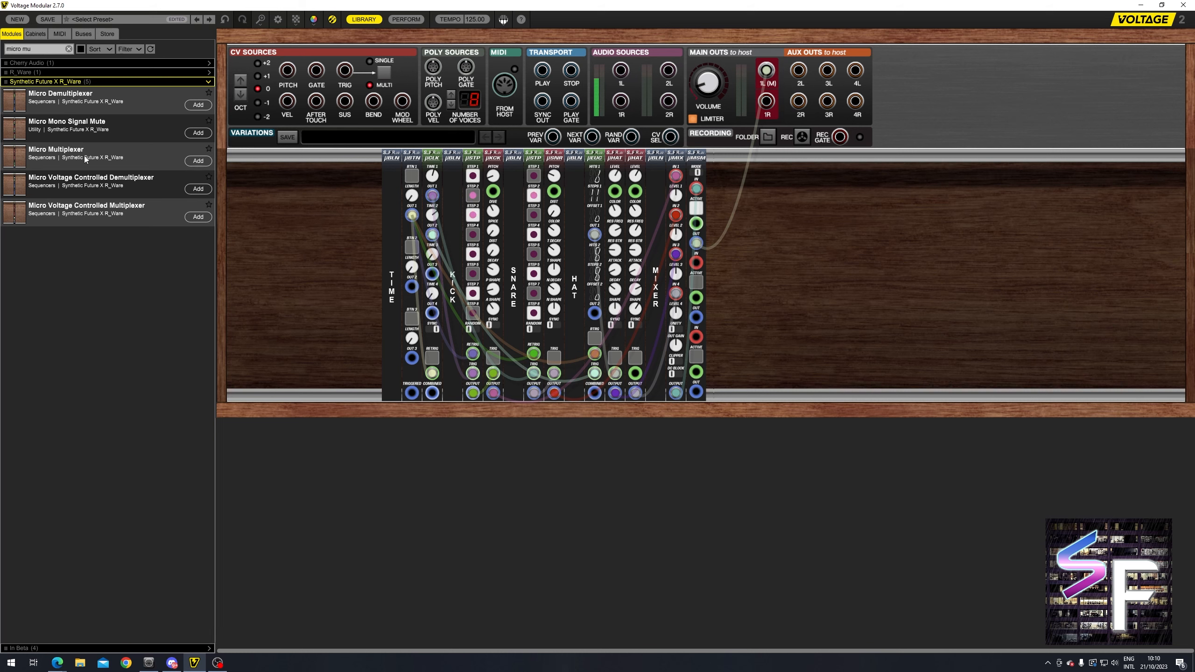
left_click_drag(84, 155, 879, 202)
left_click(906, 206)
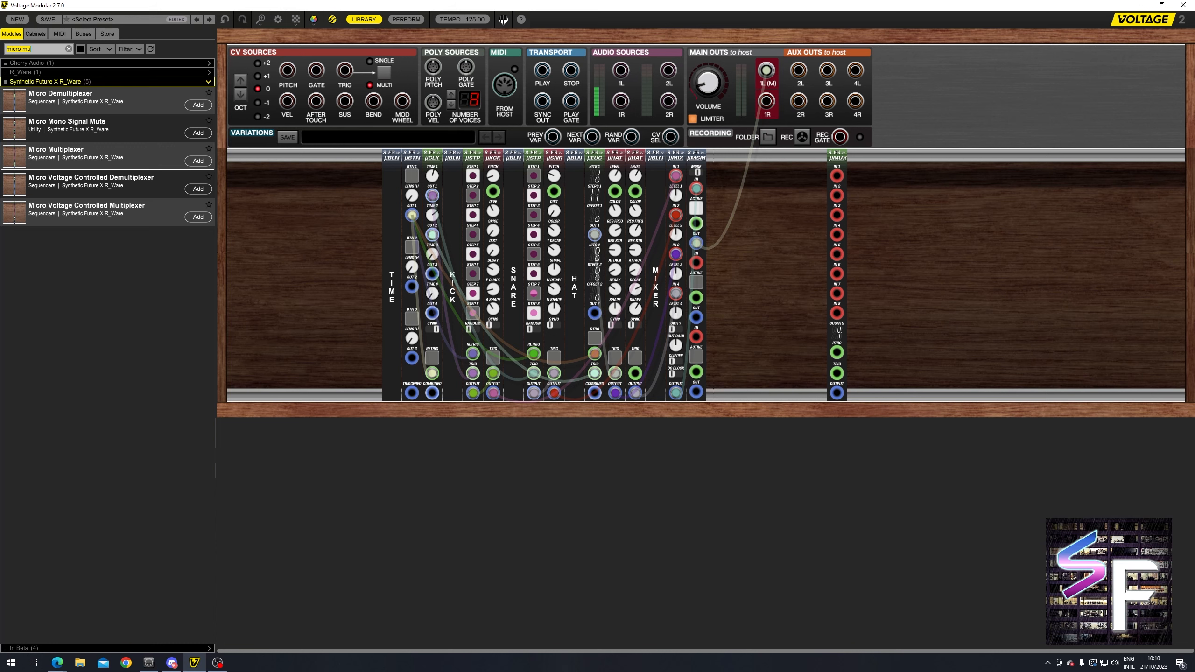
Clear the module search and add the favorite Multi Oscilloscope beside the Micro Multiplexer.
key("BackSpace")
key("BackSpace")
key("BackSpace")
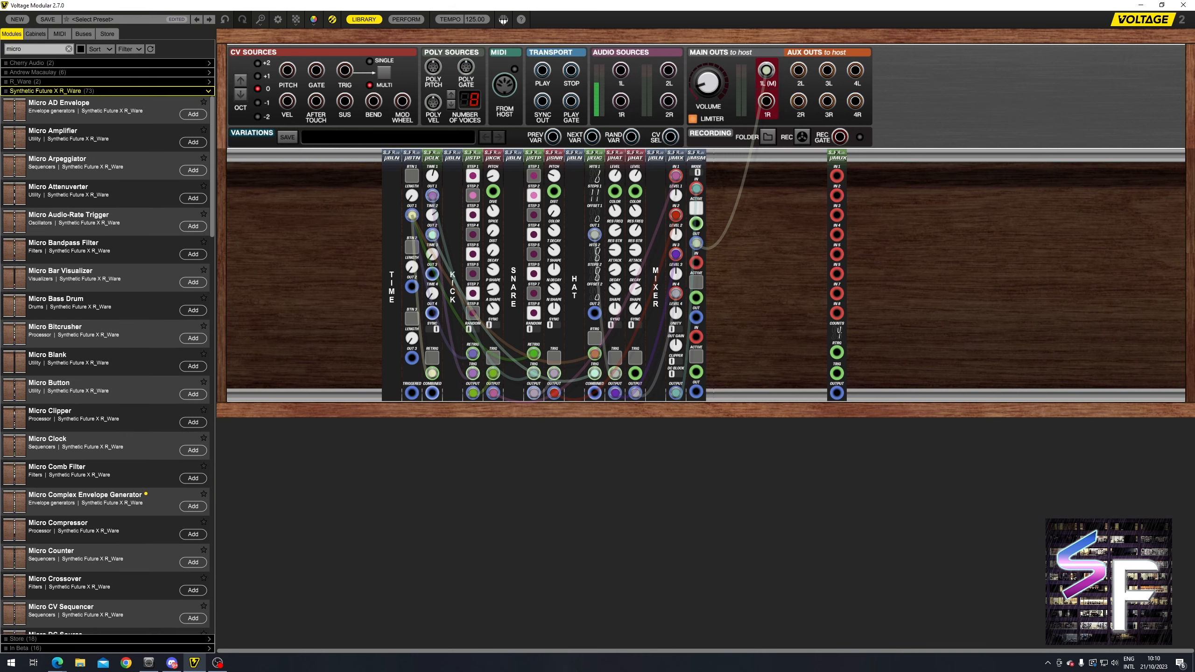
left_click(53, 65)
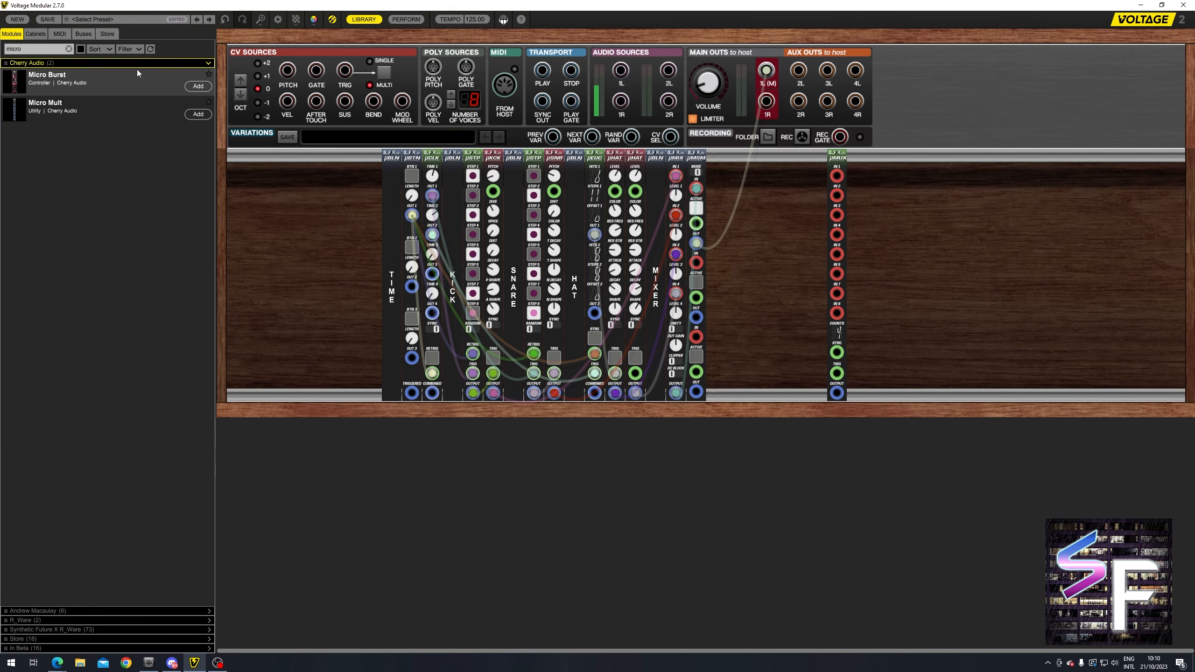
left_click(68, 49)
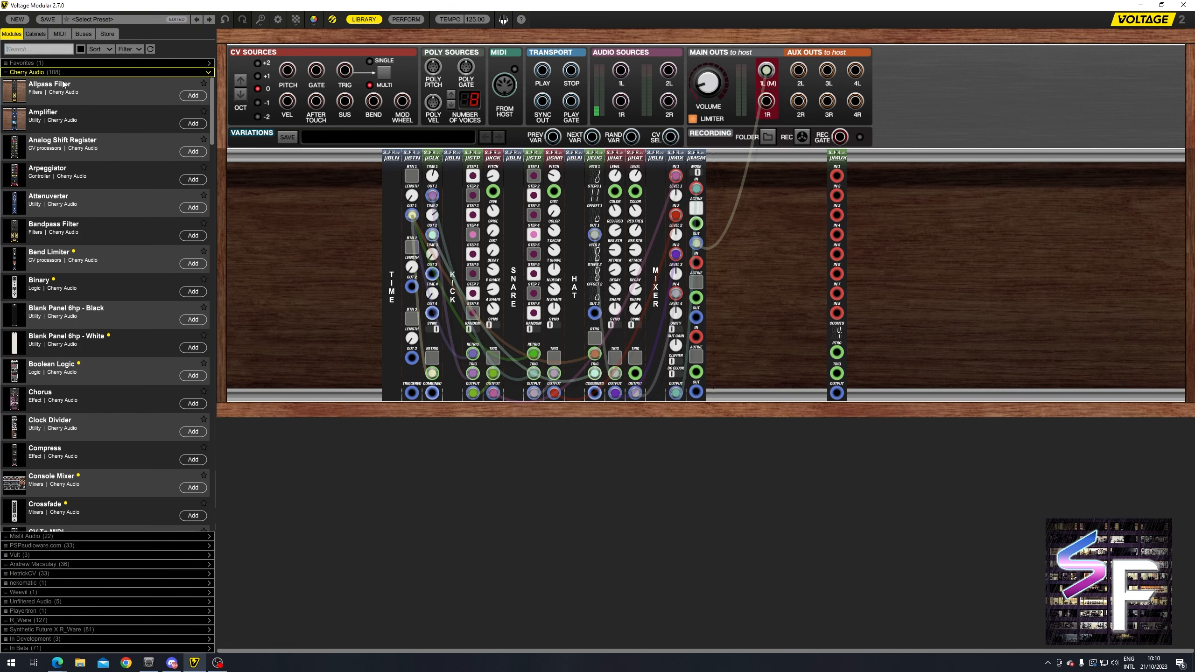
left_click(38, 62)
left_click_drag(45, 75, 1002, 157)
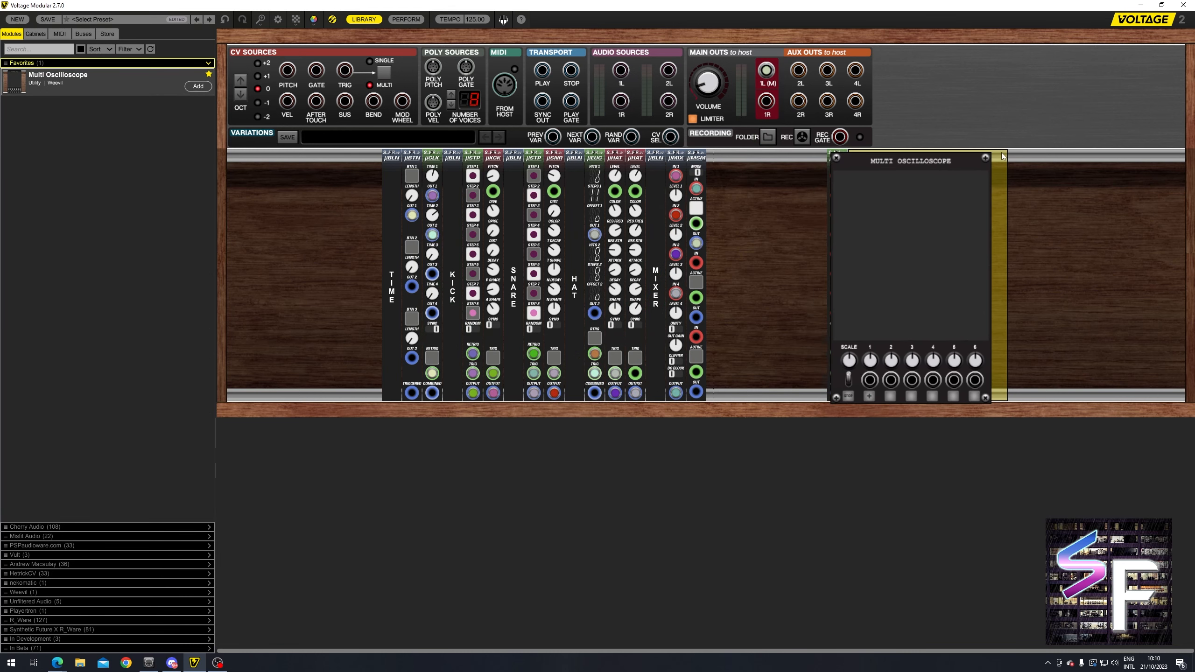
Find "micro dc", add a Micro DC Source beside the multiplexer, and patch its outputs 1–4 to multiplexer inputs 1–4.
type("micro dc")
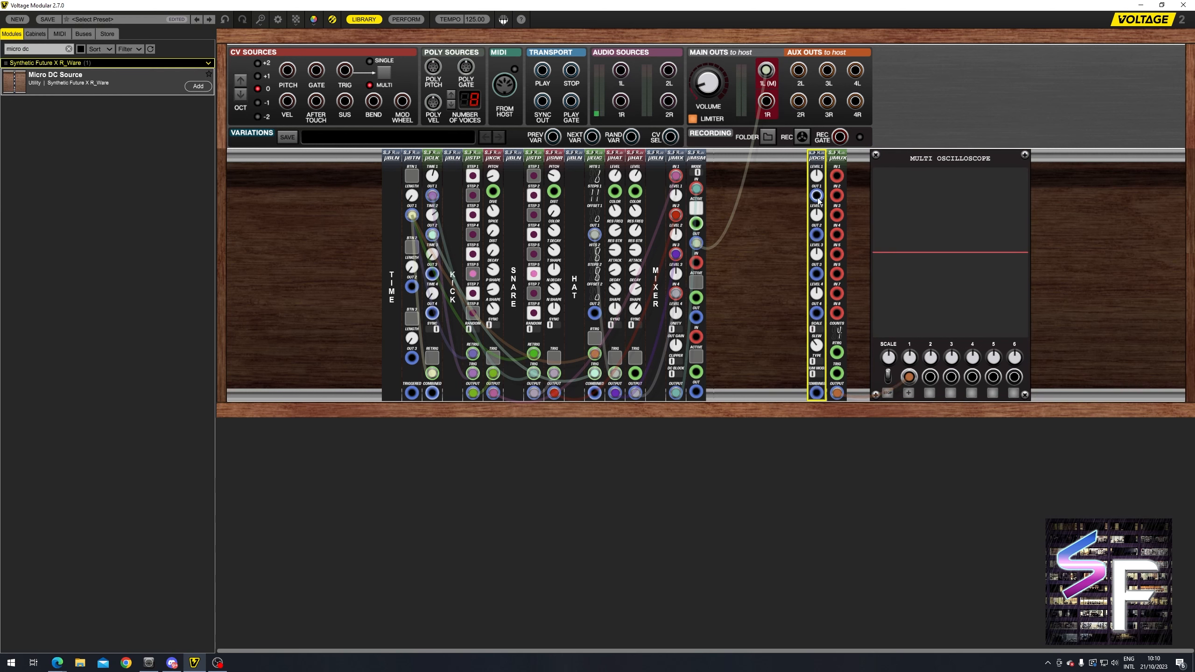
left_click_drag(816, 195, 836, 176)
left_click_drag(816, 234, 836, 195)
left_click_drag(816, 274, 837, 215)
left_click_drag(816, 313, 836, 234)
Add a second Micro DC Source next to the multiplexer and patch its four outputs to multiplexer inputs 5–8.
left_click_drag(816, 155, 774, 156)
left_click_drag(55, 78, 802, 157)
left_click_drag(802, 195, 836, 255)
left_click_drag(802, 234, 836, 274)
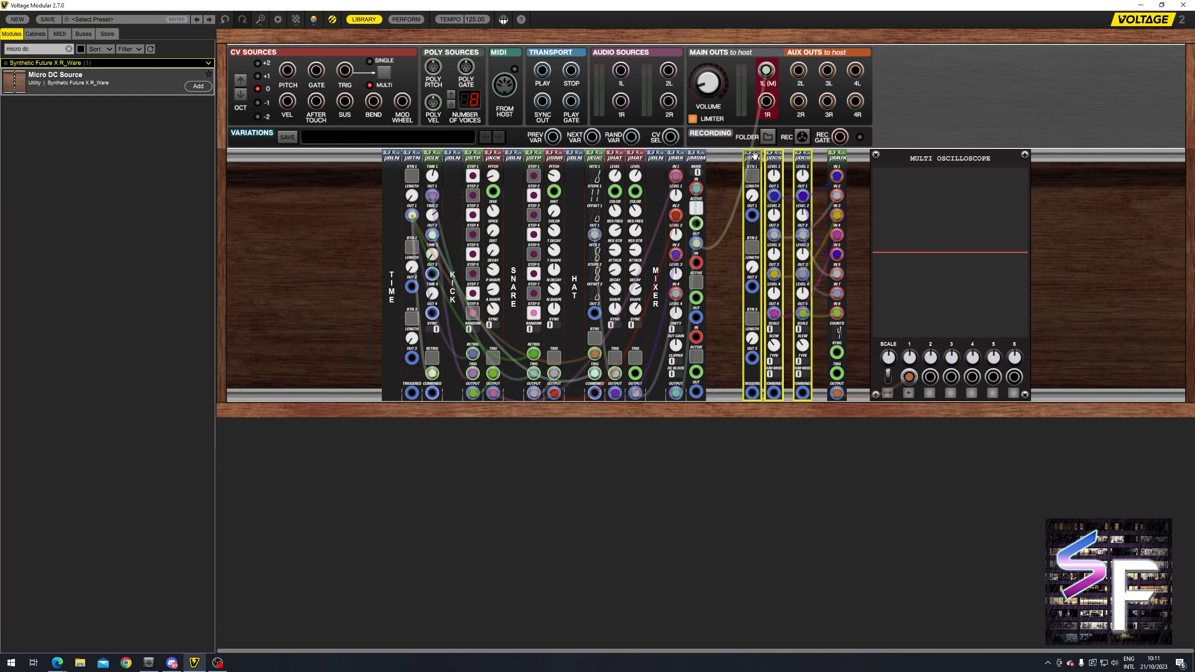
Move the new Micro Button module beside the DC sources and patch its outputs 1 and 2 to the multiplexer's sync and trigger inputs.
left_click_drag(754, 155, 778, 155)
left_click_drag(776, 216, 837, 352)
left_click_drag(775, 286, 836, 373)
Raise levels 2–4 of the first DC source and levels 1–2 of the second to progressively higher values.
left_click_drag(796, 215, 795, 207)
left_click_drag(795, 254, 796, 240)
left_click_drag(795, 293, 796, 273)
left_click_drag(816, 176, 816, 148)
left_click_drag(816, 215, 816, 181)
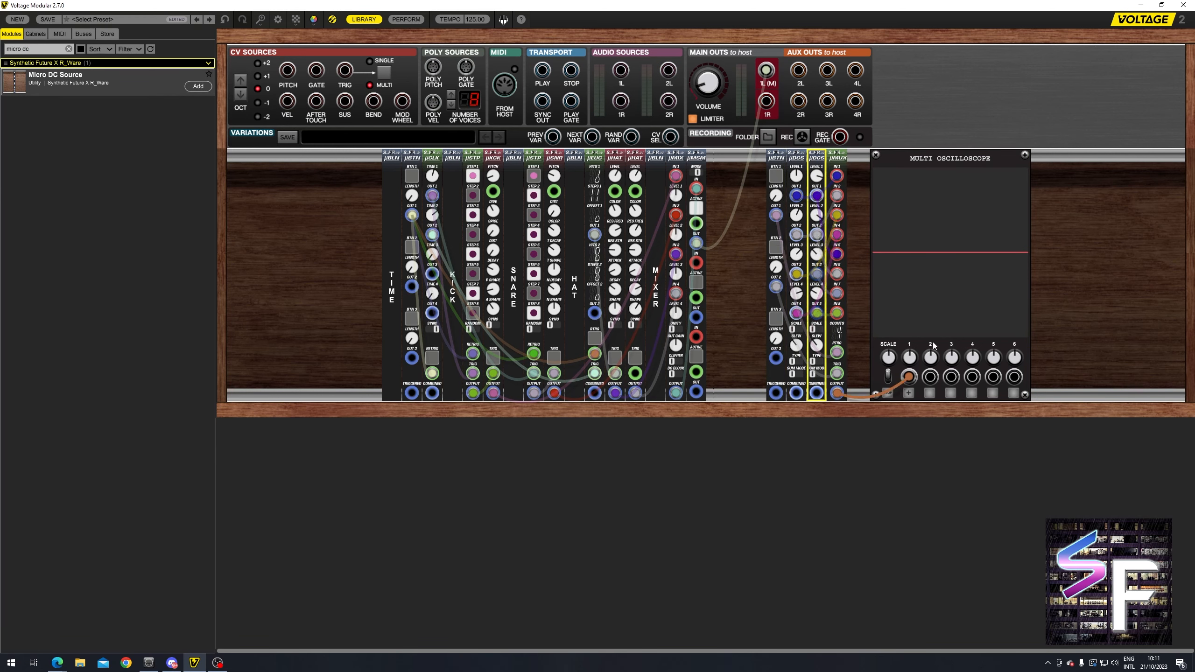
Reset the multiplexer with button 1 and adjust the oscilloscope's scale and channel 1 controls to show the stepped output.
left_click(776, 176)
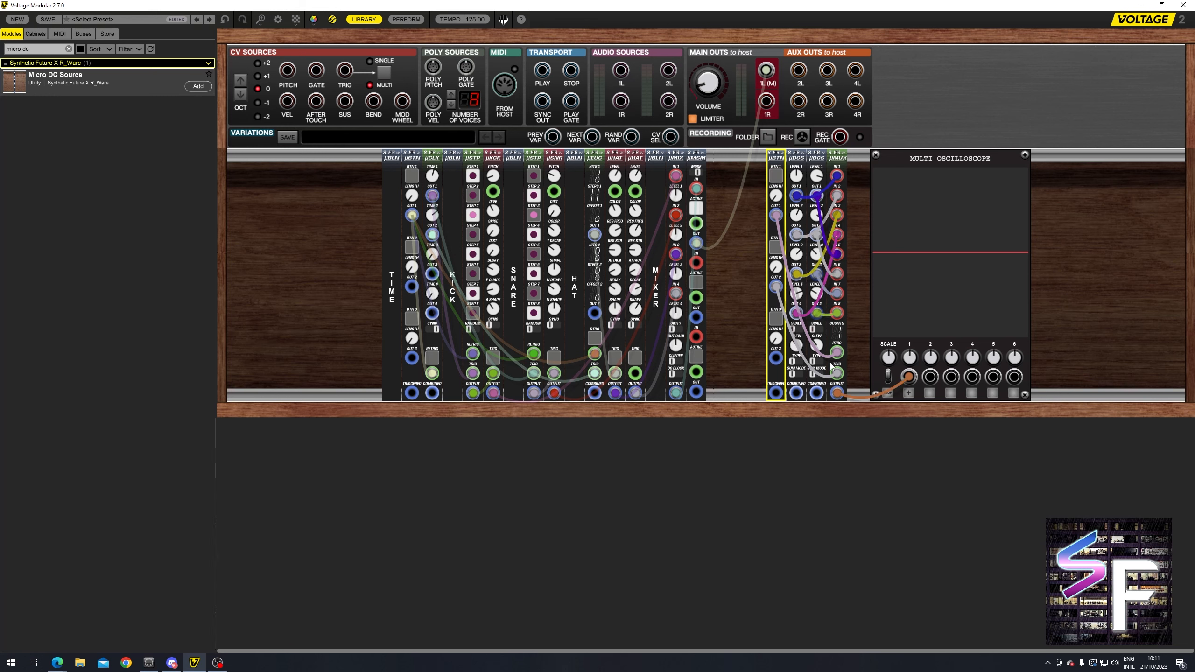
left_click(893, 352)
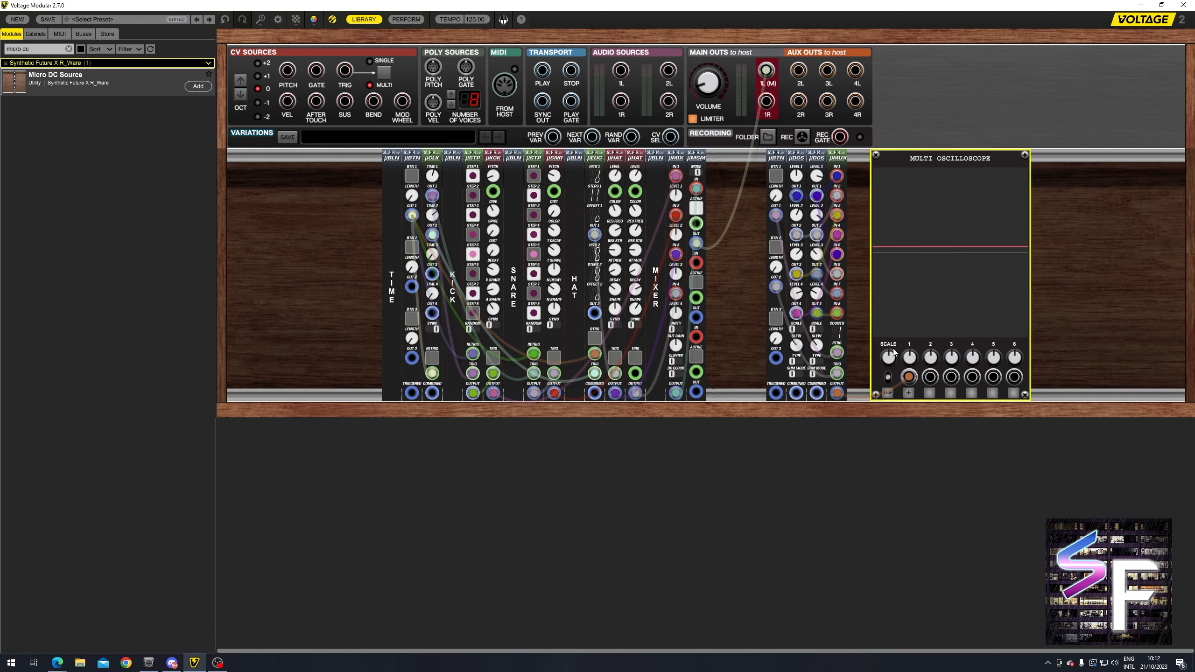
left_click_drag(909, 357, 909, 381)
left_click(908, 393)
left_click(775, 247)
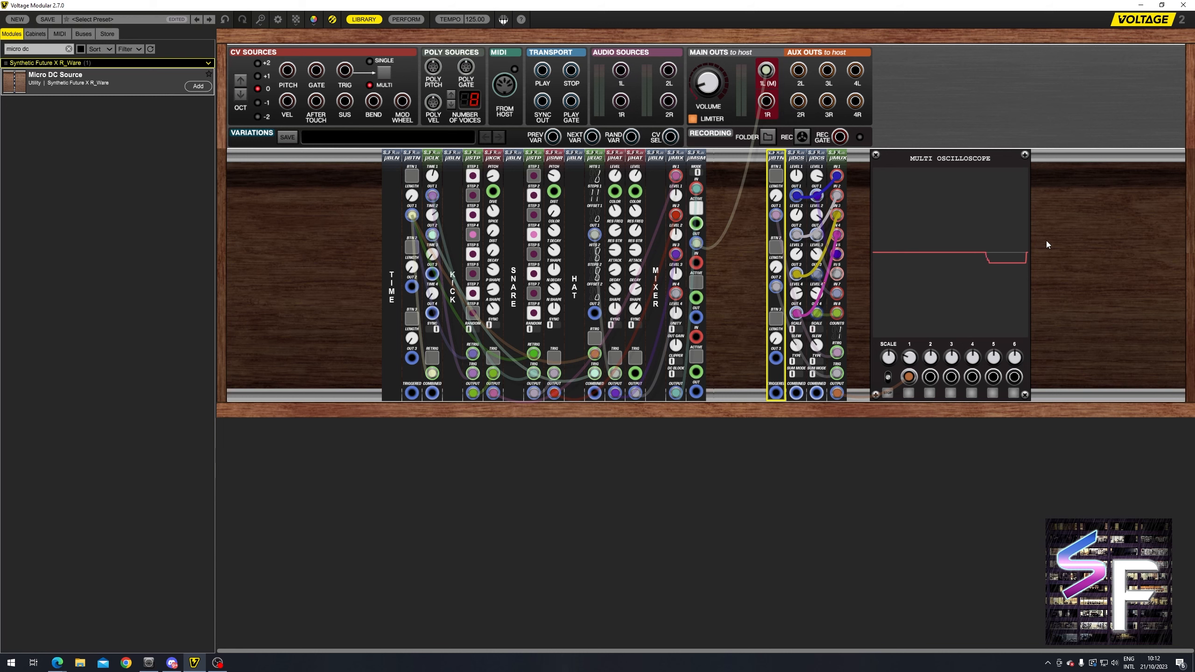
mouse_move(950, 160)
left_mouse_down()
mouse_move(919, 160)
mouse_move(953, 160)
left_mouse_up()
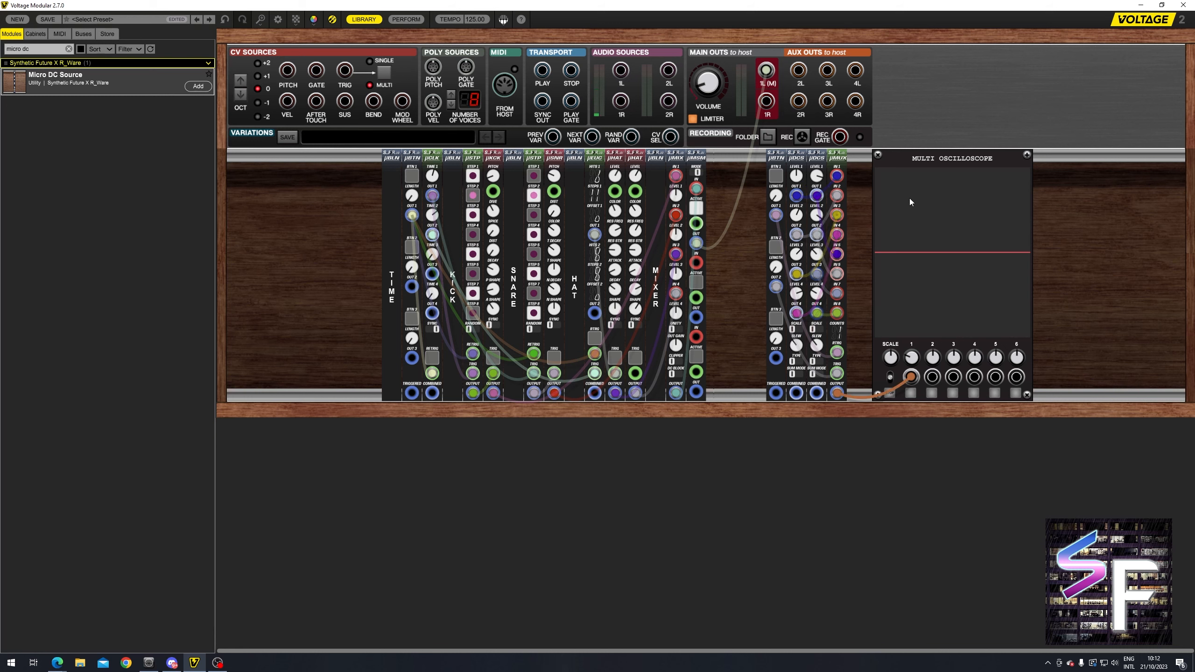
Advance the multiplexer repeatedly with button 2 and examine how the oscilloscope trace follows each selected input.
left_click(776, 247)
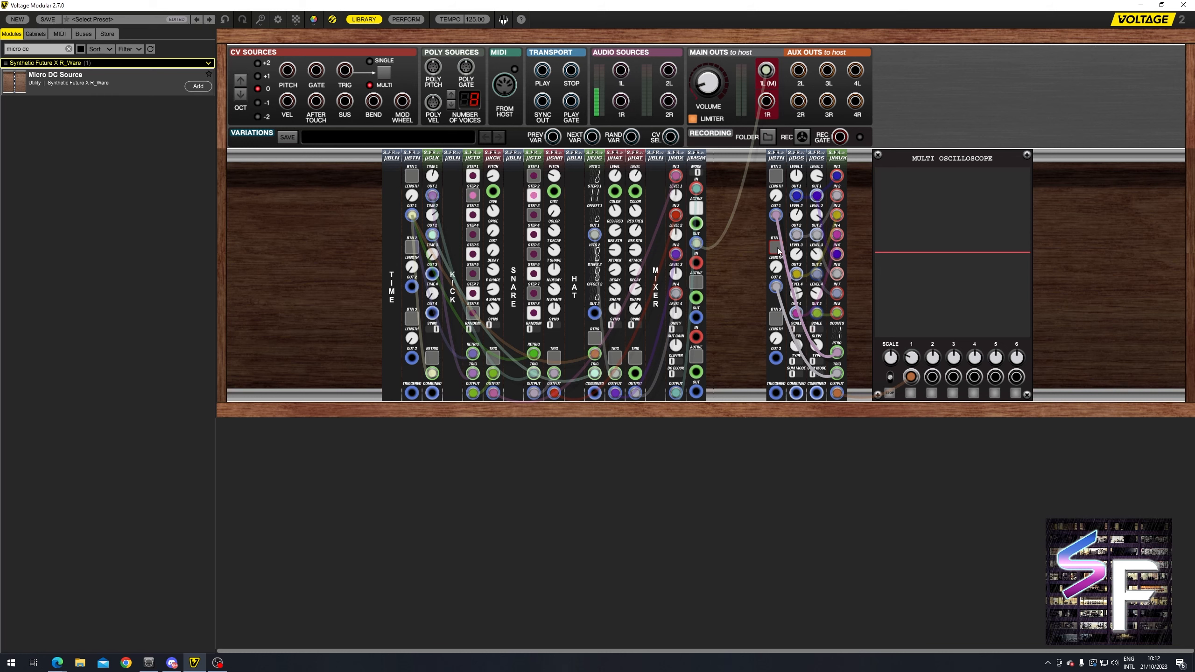
left_click(777, 250)
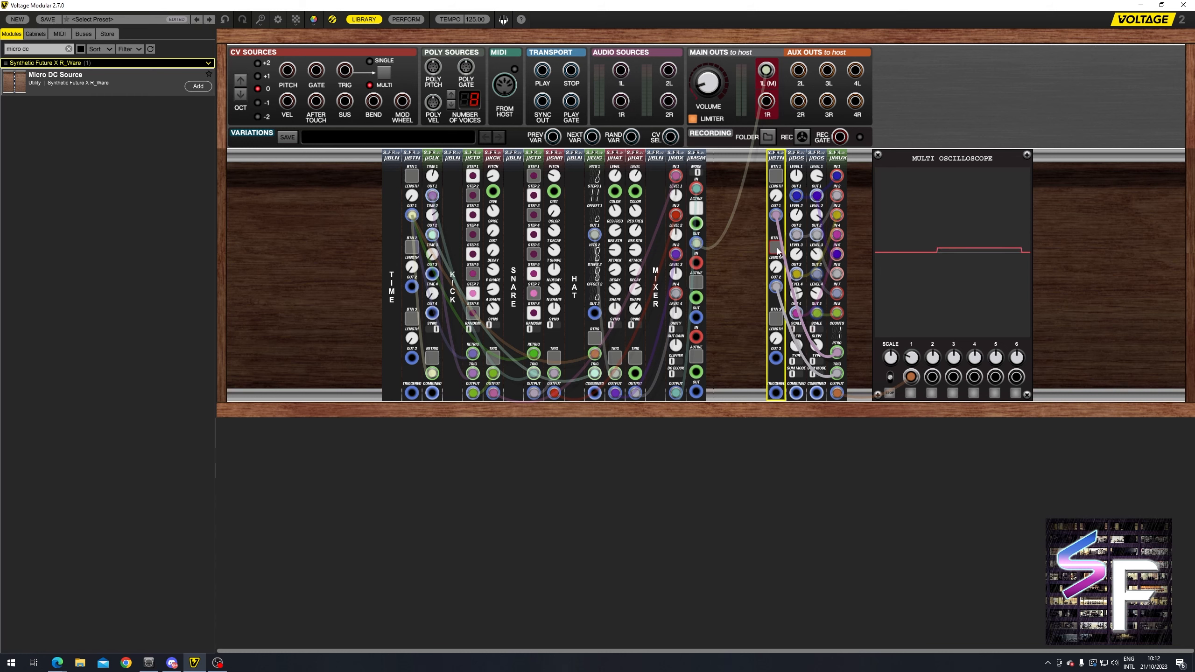
left_click(777, 251)
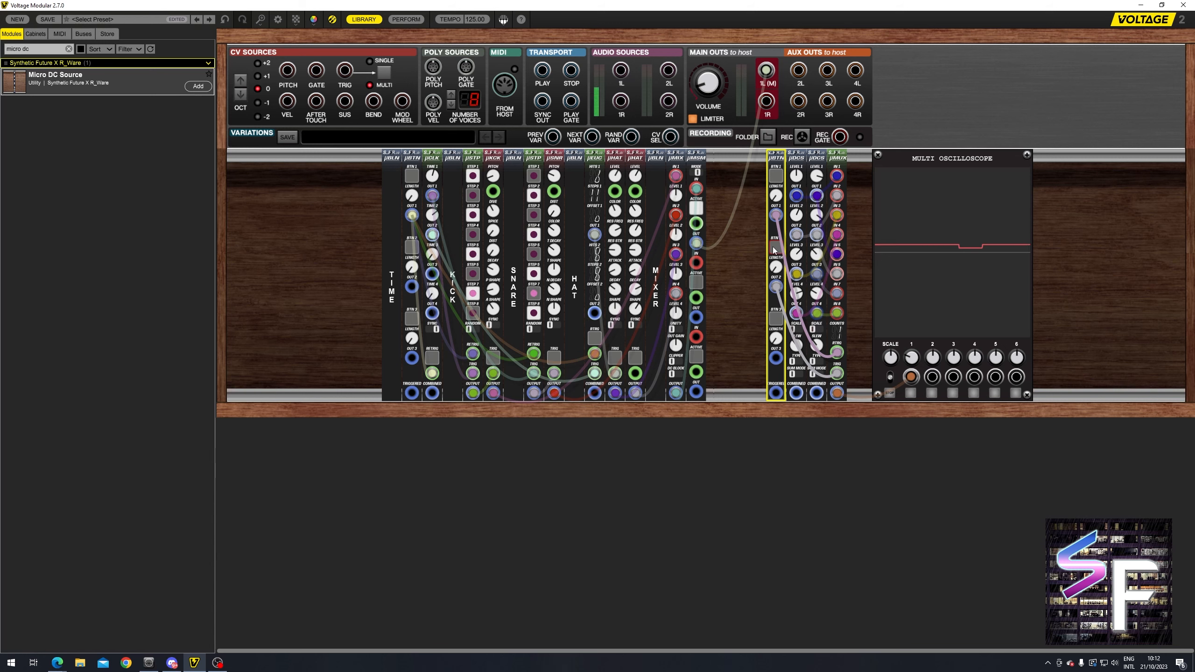
left_click(780, 250)
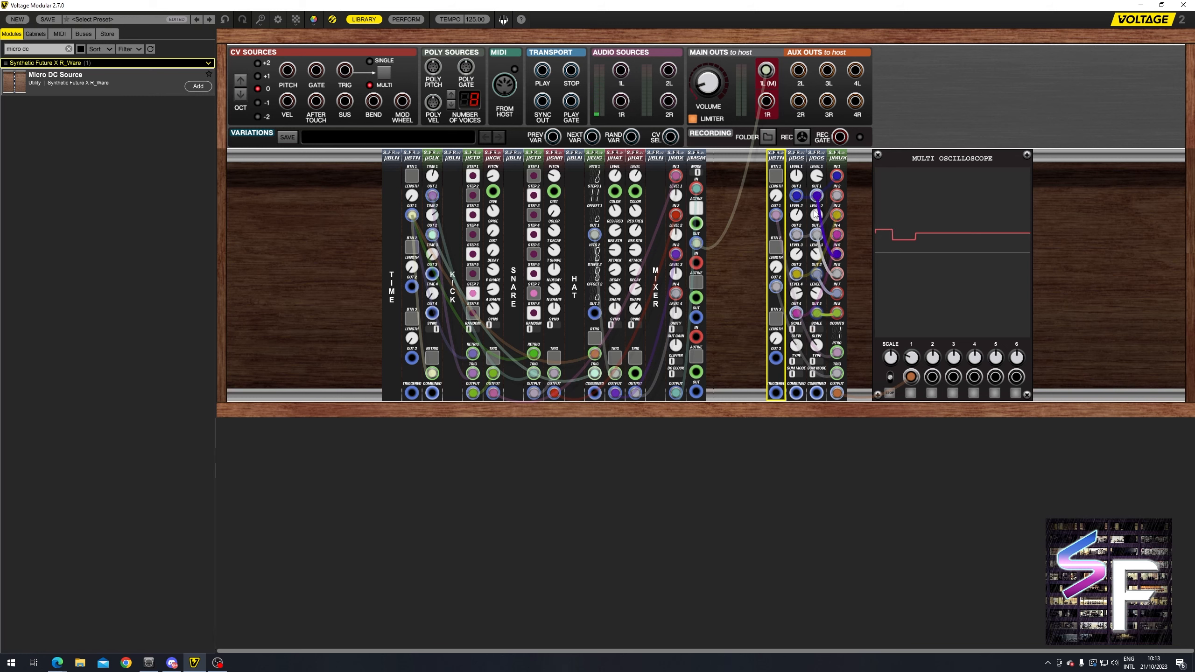
left_click(780, 252)
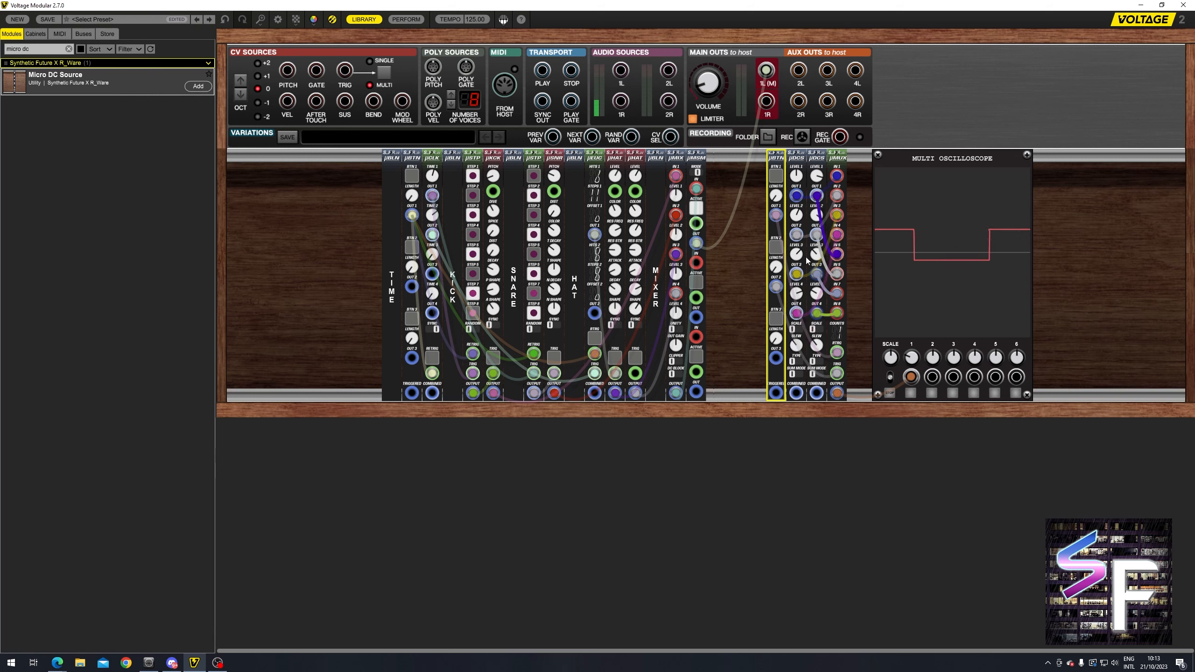
left_click(778, 250)
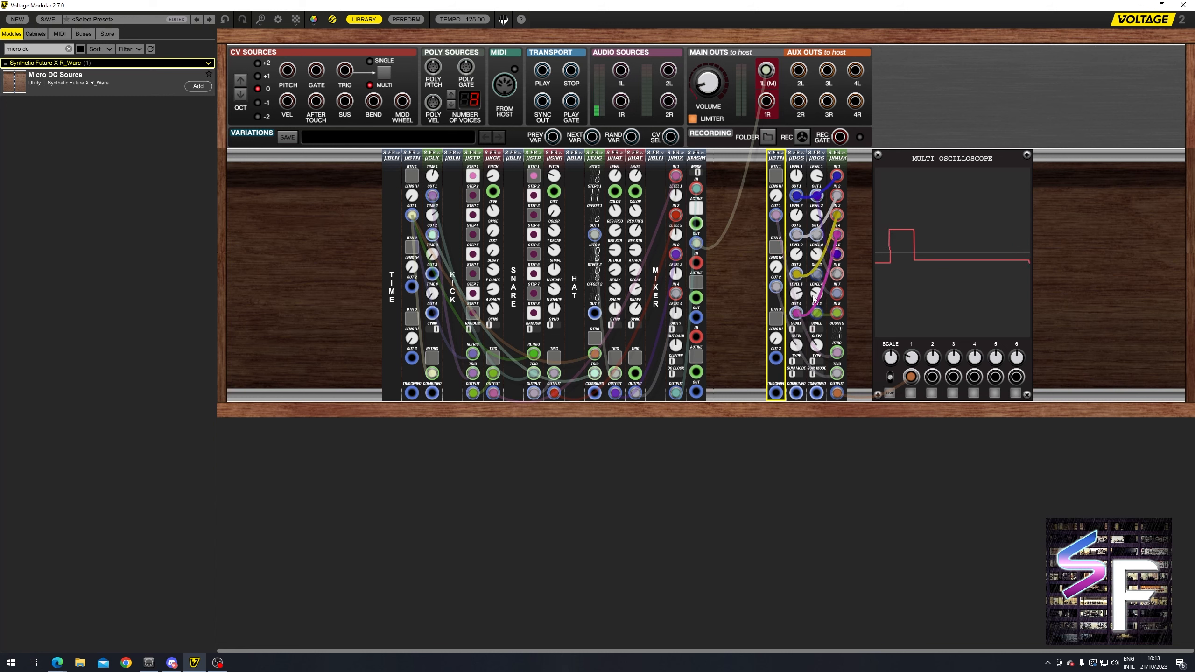
left_click(772, 250)
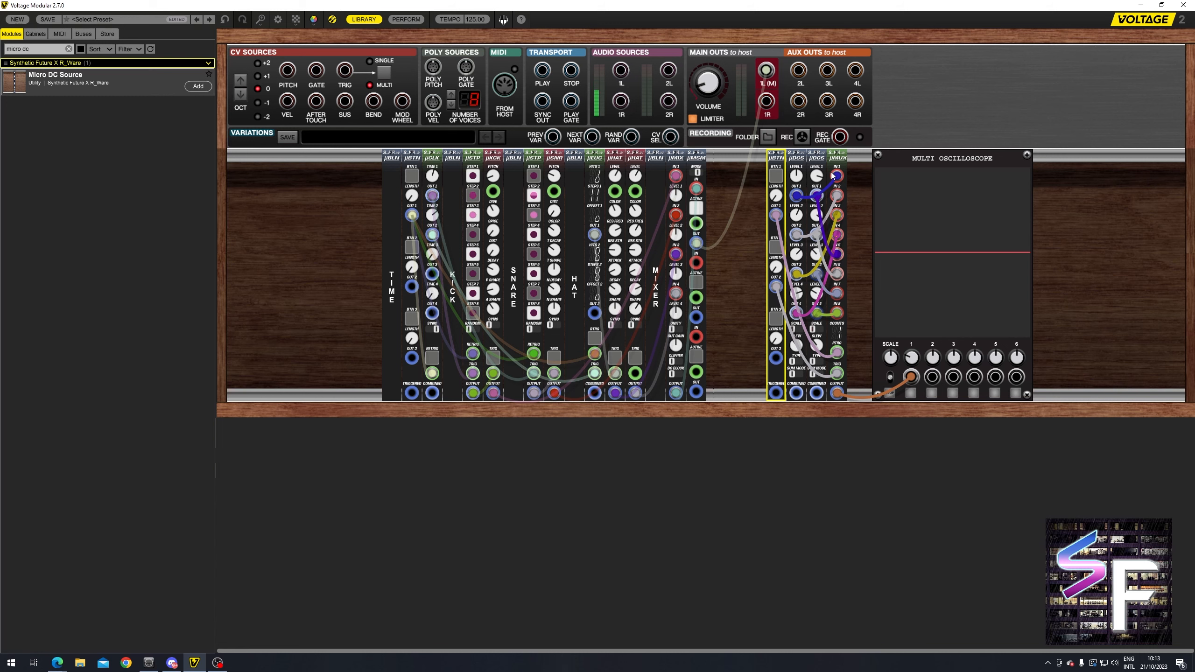
Replace the multiplexer beside the DC sources with a Micro Voltage Controlled Multiplexer from the module library.
left_click(842, 158)
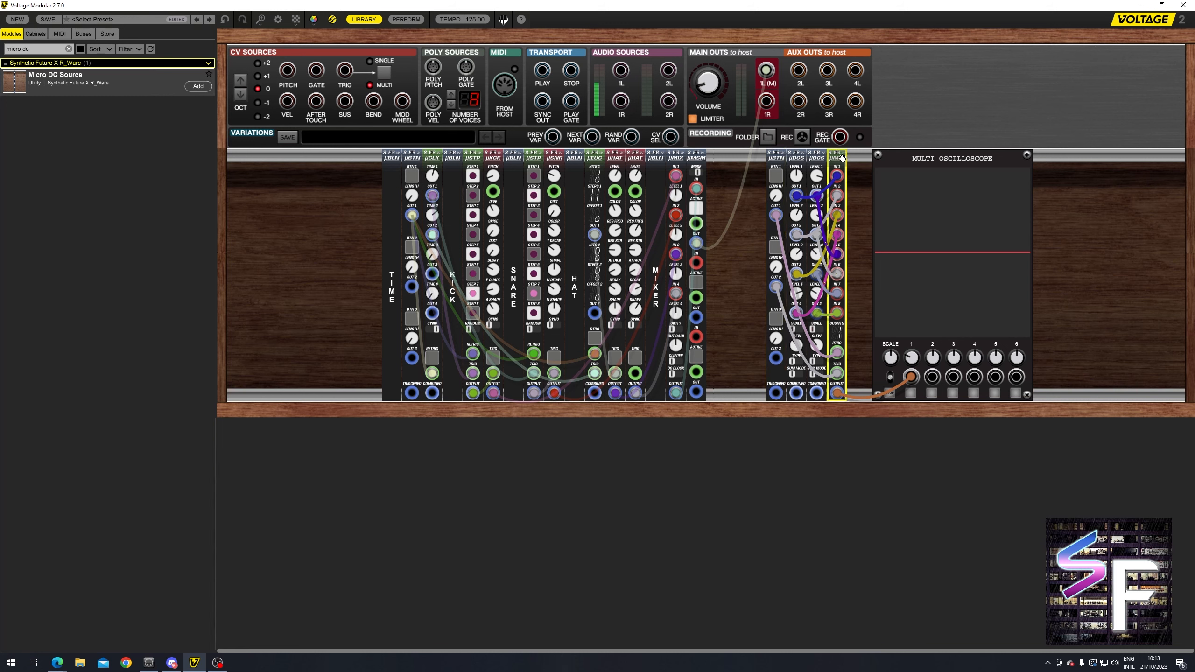
triple_click(34, 48)
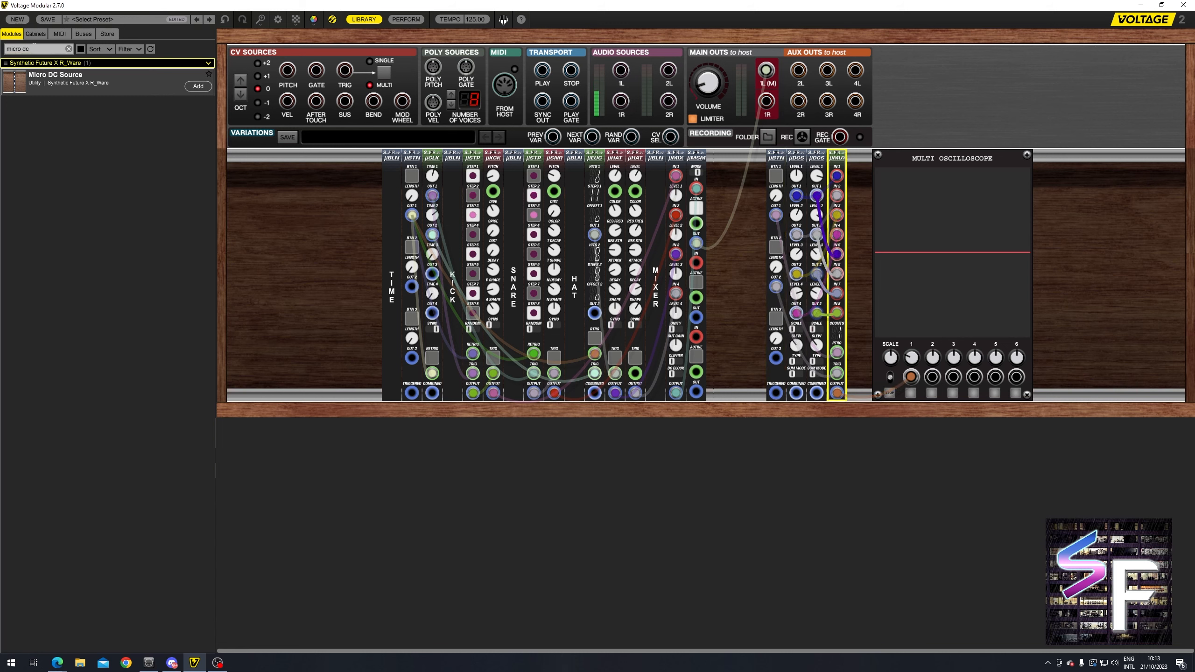
type("micro vmx")
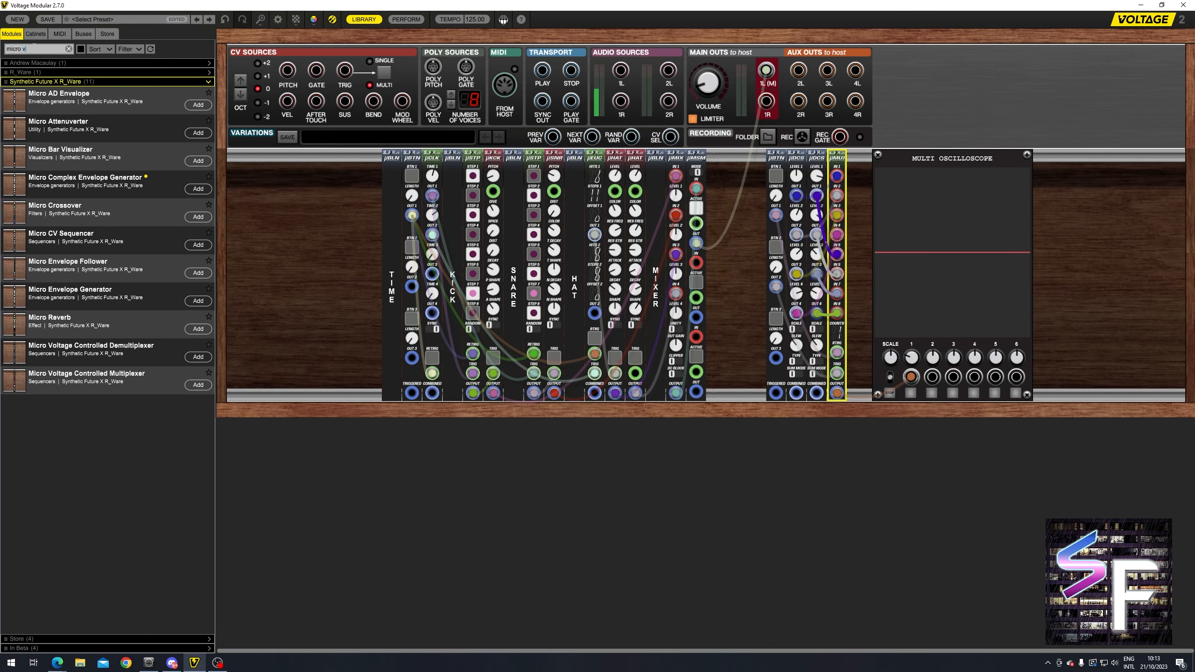
key("BackSpace")
key("BackSpace")
type("oltag")
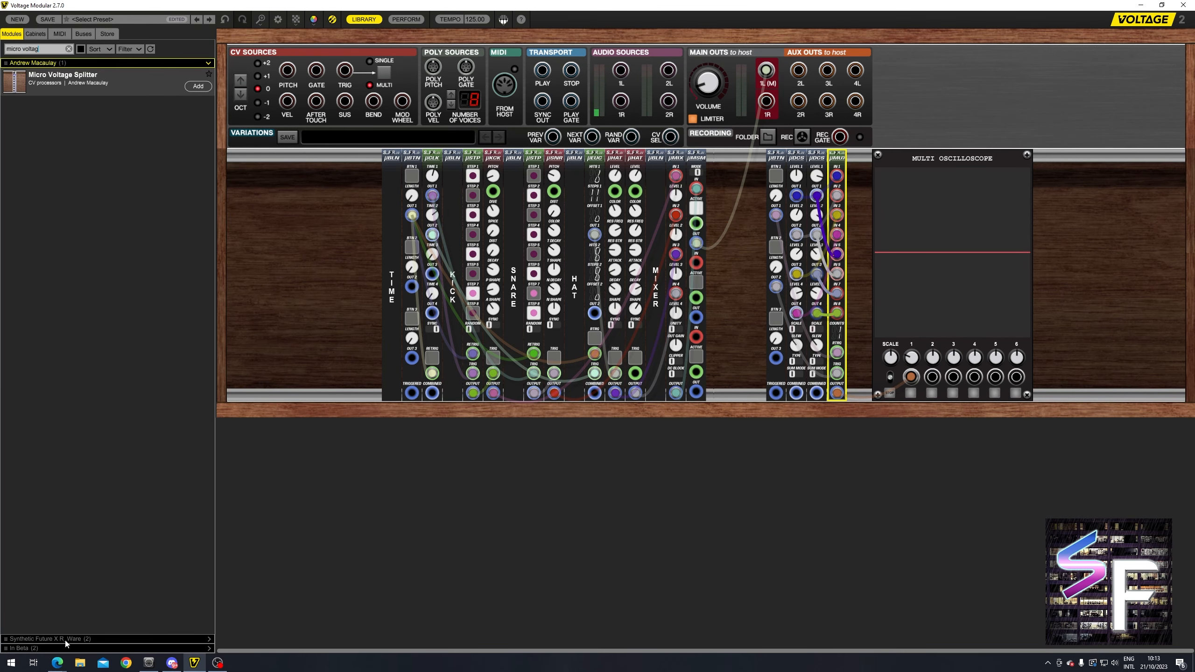
left_click(66, 639)
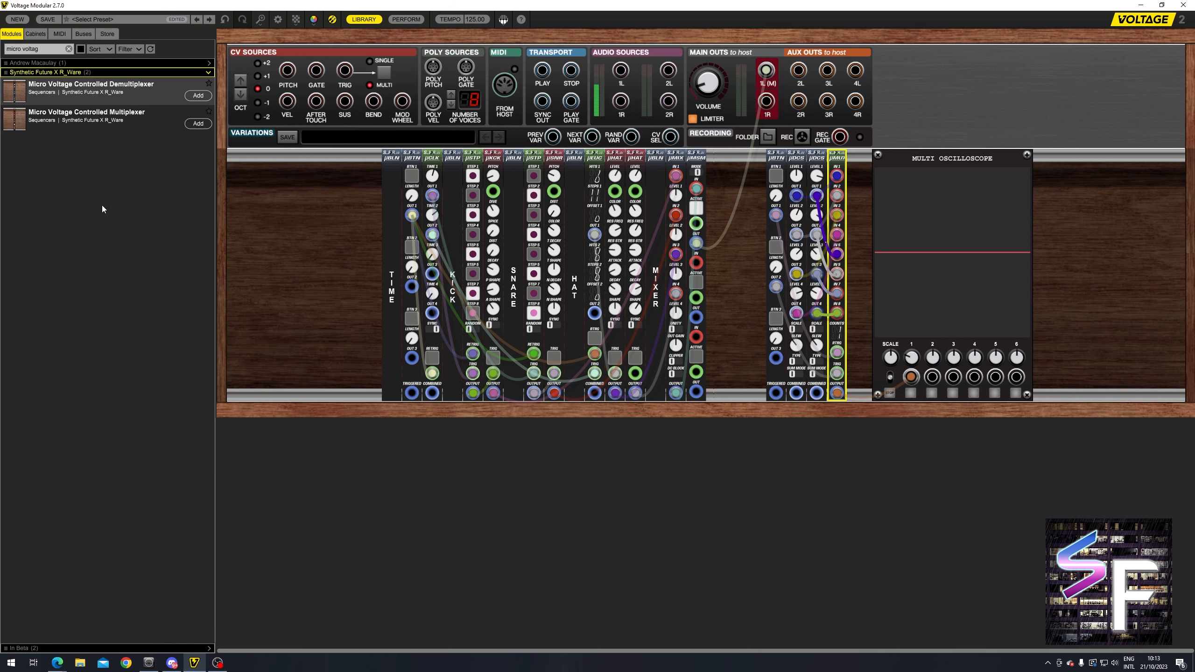
left_click_drag(81, 121, 837, 275)
Patch outputs 1–4 of both DC sources to the voltage controlled multiplexer's eight inputs in order.
left_click_drag(796, 195, 837, 176)
left_click_drag(796, 234, 836, 195)
left_click_drag(795, 273, 837, 215)
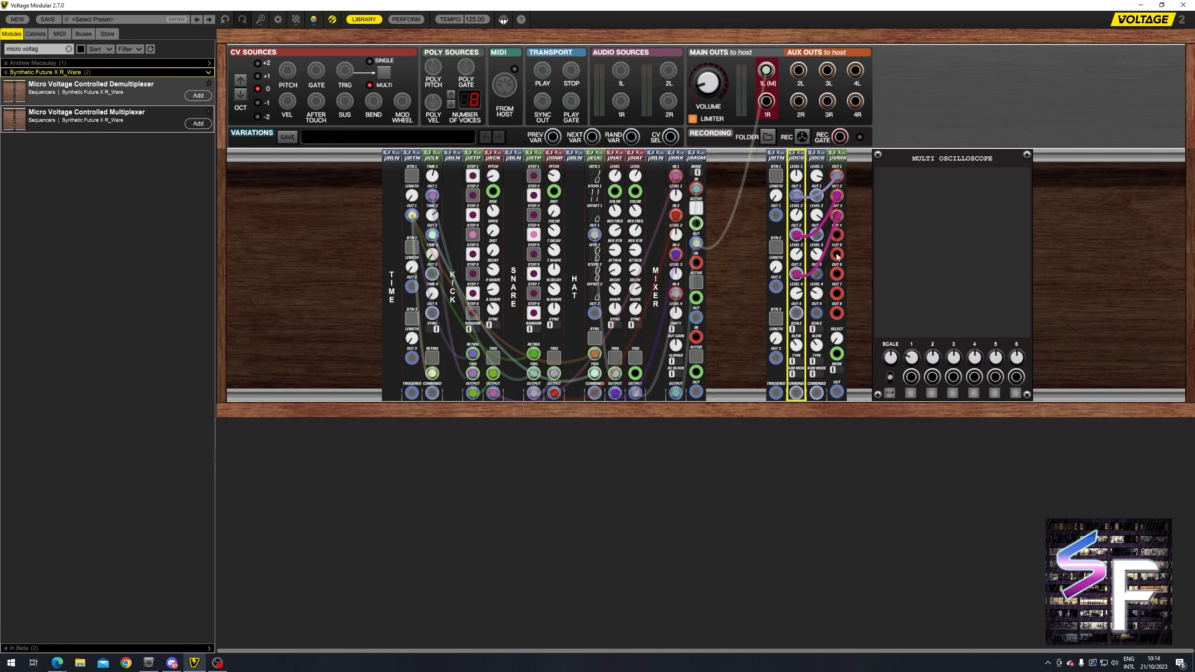
left_click_drag(795, 313, 836, 234)
left_click_drag(816, 196, 837, 254)
left_click_drag(816, 235, 837, 274)
left_click_drag(816, 274, 837, 293)
left_click_drag(816, 314, 837, 314)
Patch the multiplexer's output to oscilloscope channel 1 and label the two blank panels "Control" and "Muxer".
mouse_move(776, 158)
left_mouse_down()
mouse_move(726, 158)
mouse_move(767, 158)
mouse_move(848, 354)
mouse_move(911, 377)
left_mouse_up()
type("Control")
double_click(787, 287)
type("Muxer")
mouse_move(767, 175)
left_mouse_down()
mouse_move(767, 141)
mouse_move(766, 175)
left_mouse_up()
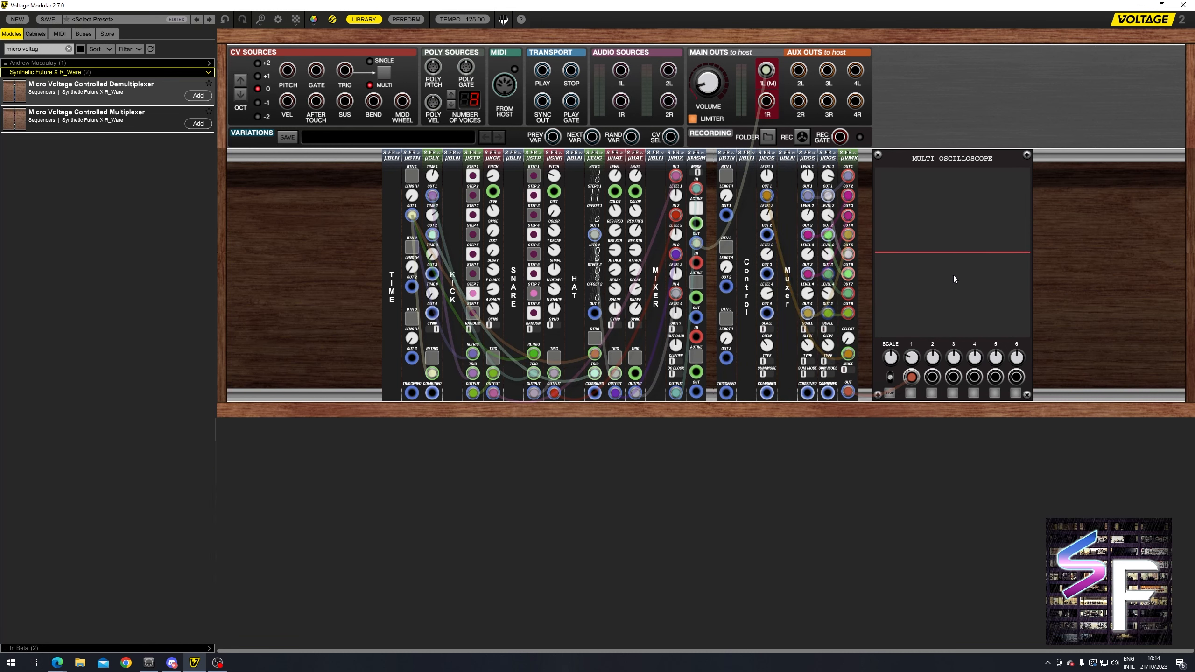
Shift the Control, Muxer and oscilloscope modules together along the rack, away from the button module.
left_click_drag(1148, 201, 739, 216)
left_click_drag(746, 158, 808, 159)
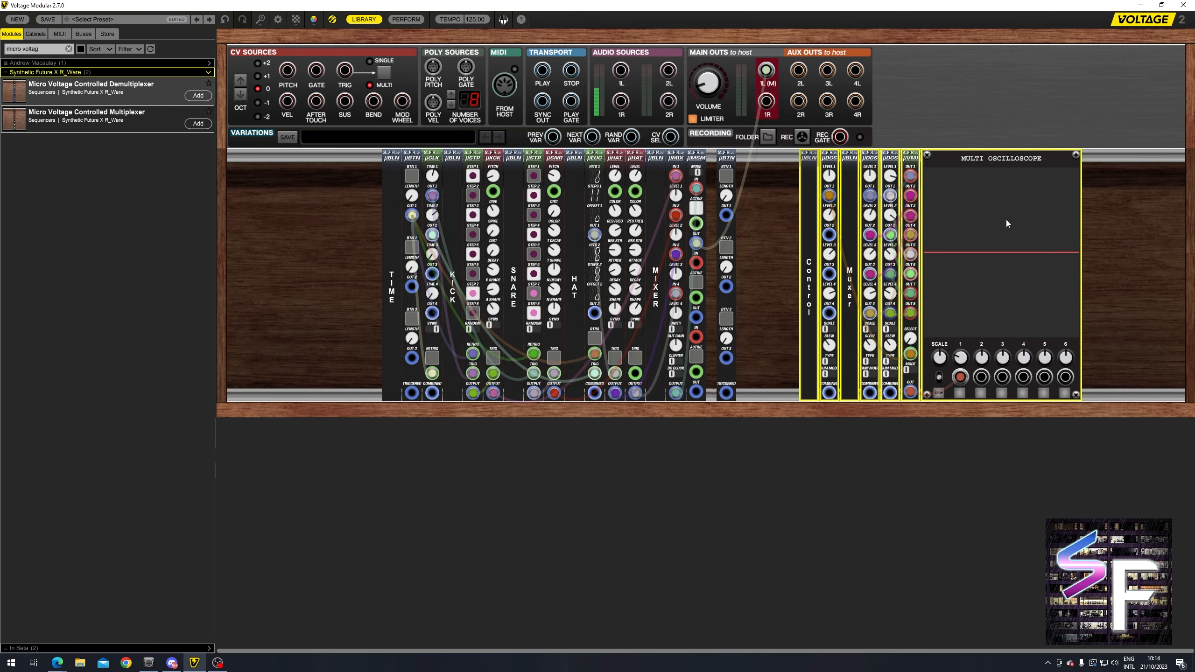
left_click(1149, 261)
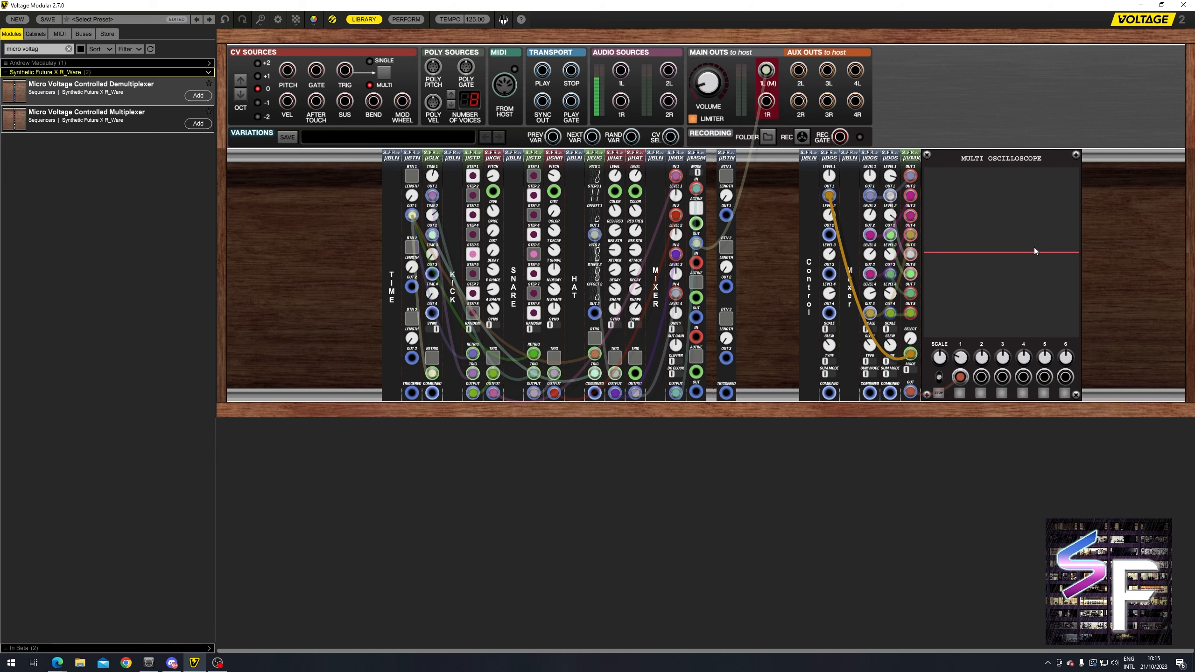
Cycle through the voltage controlled multiplexer's select modes, including Notes_Wrap.
left_click(907, 370)
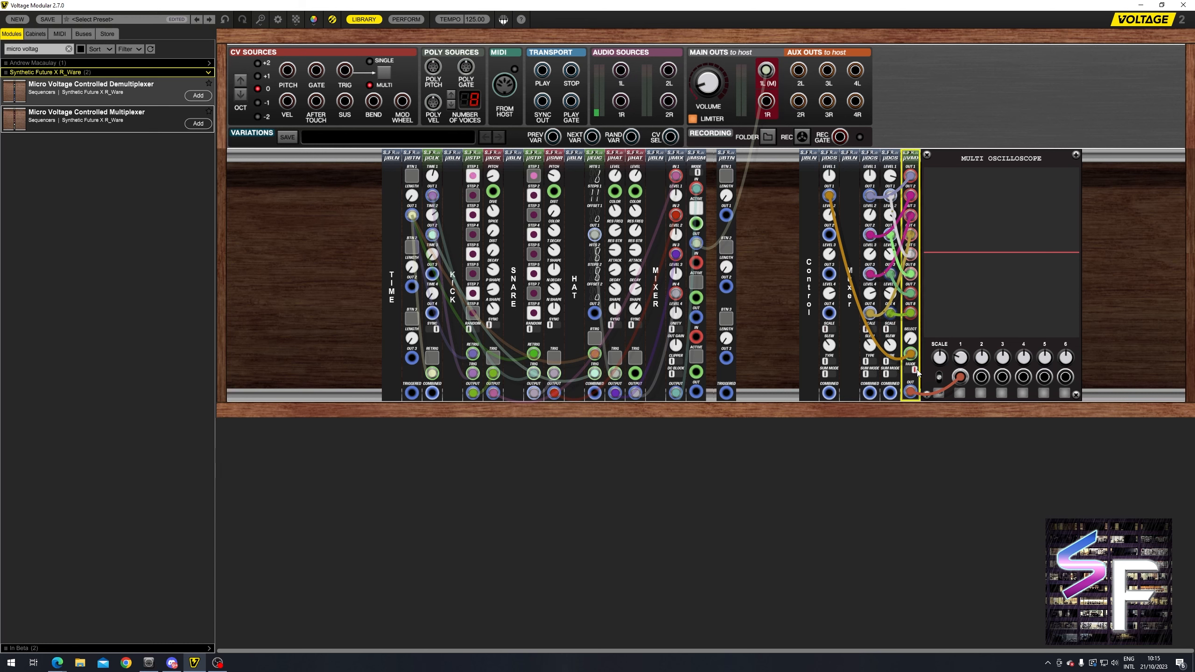
left_click(907, 370)
left_click(907, 370)
left_click(907, 371)
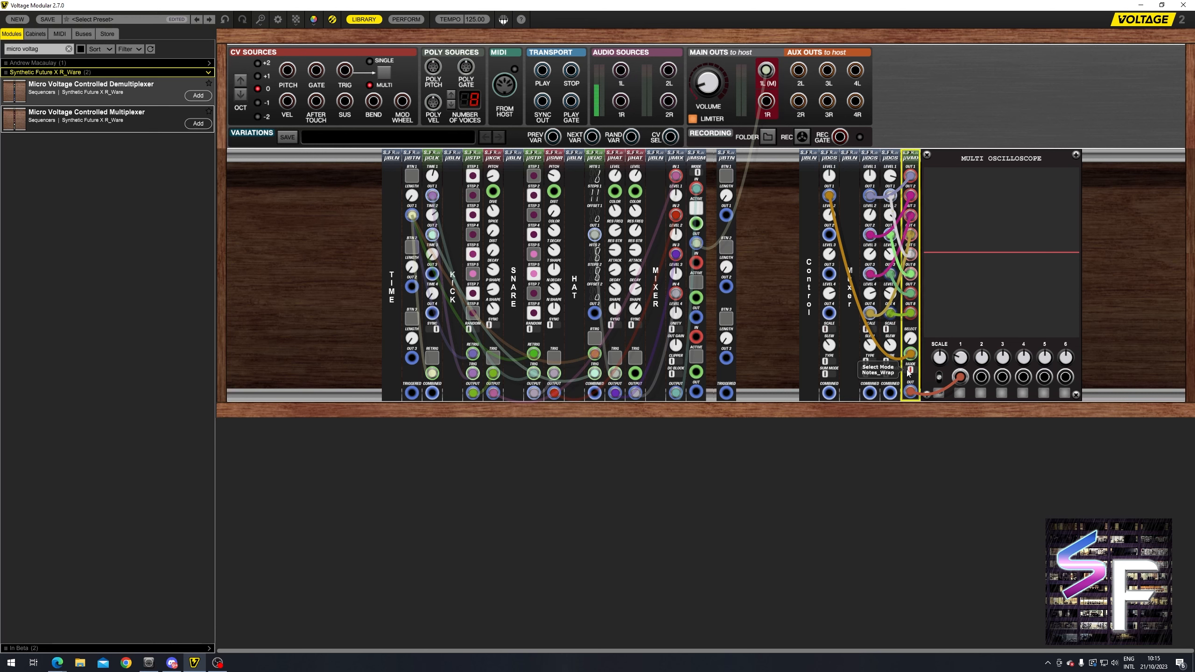
left_click(906, 371)
left_click(907, 371)
left_click(906, 371)
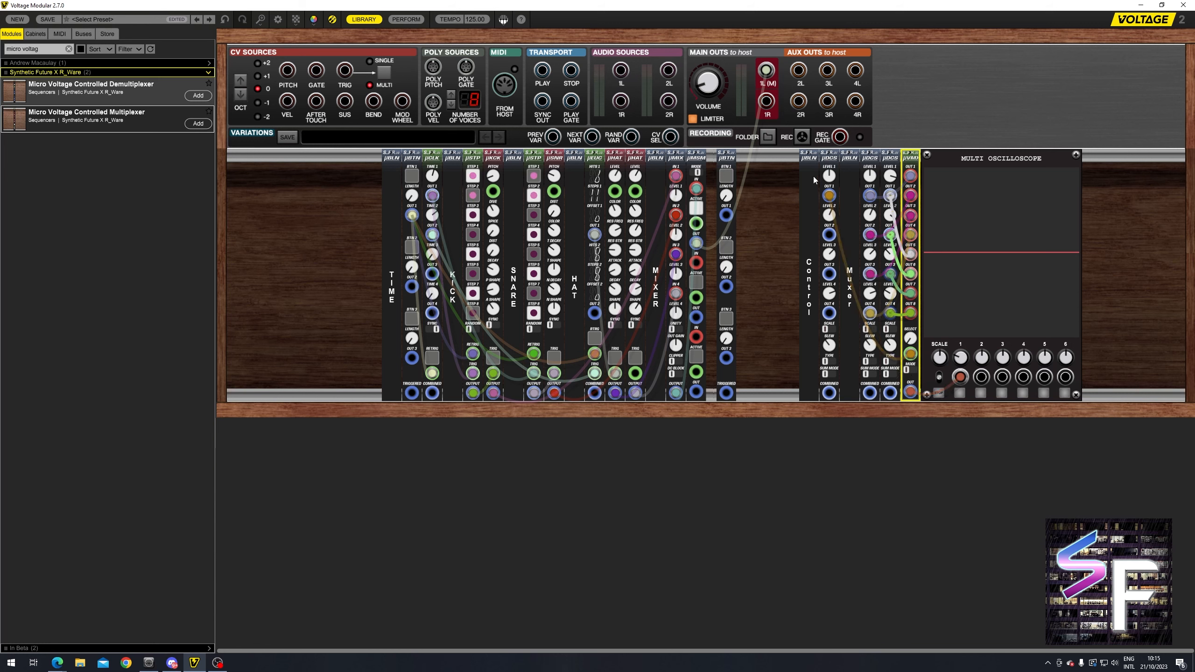
Sweep level 1 of the control DC source to switch multiplexer inputs, and set the level to 2.5.
mouse_move(834, 179)
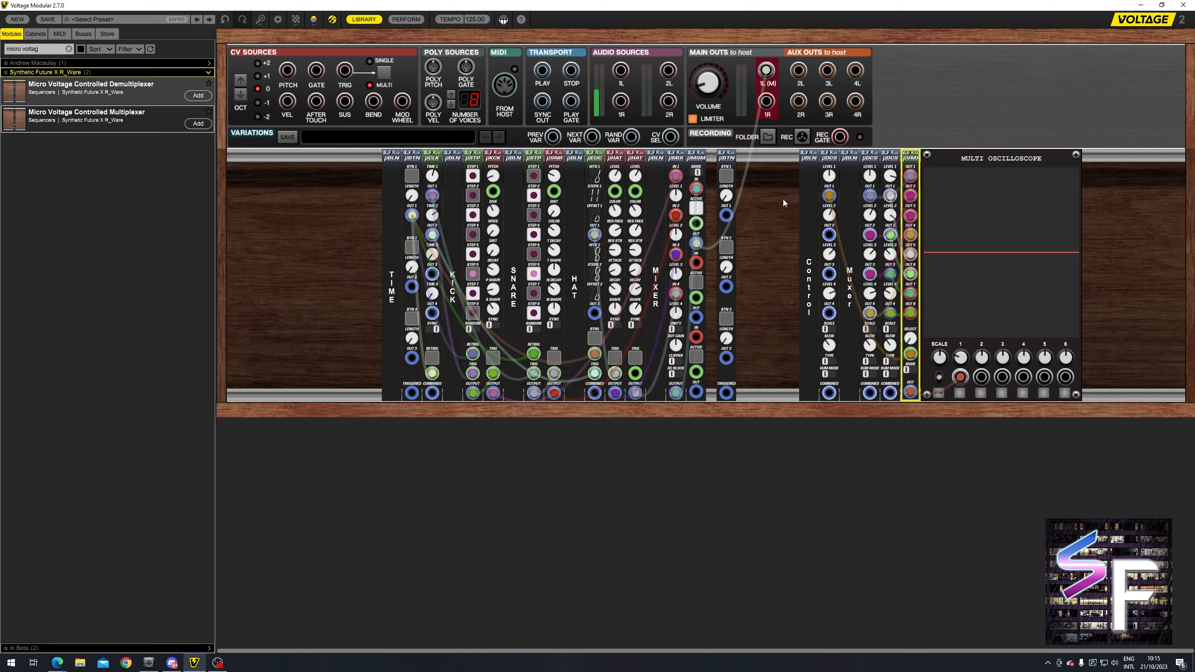
left_click(837, 174)
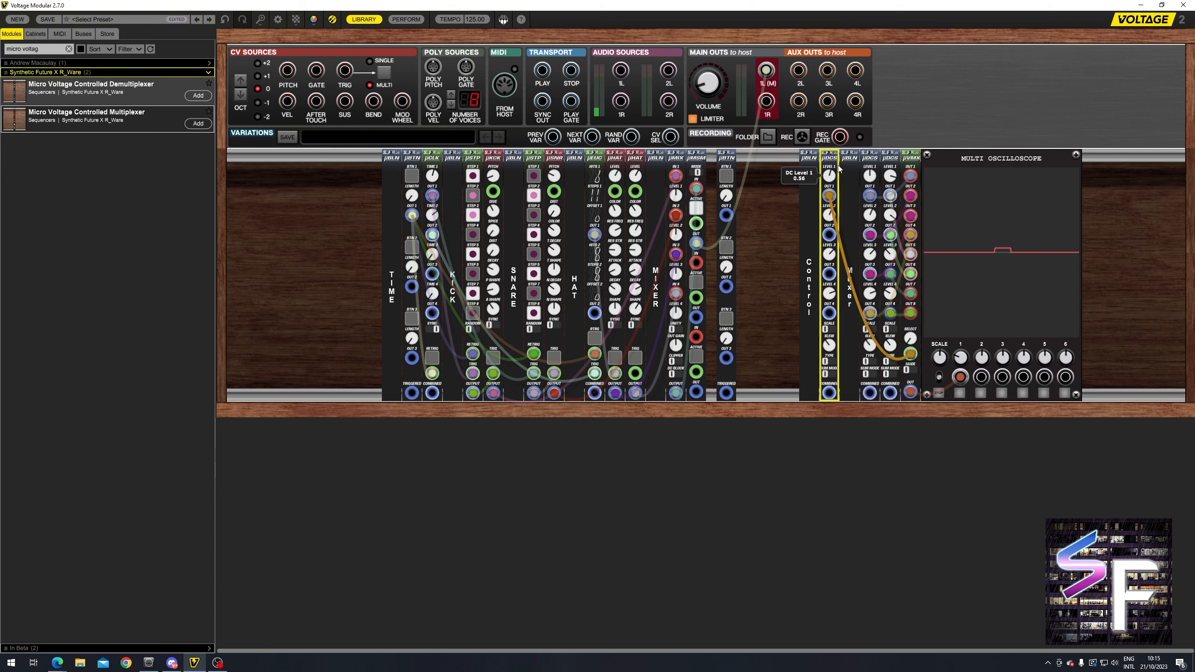
mouse_move(839, 149)
left_mouse_down()
mouse_move(839, 120)
mouse_move(833, 162)
mouse_move(844, 112)
mouse_move(835, 152)
left_mouse_up()
mouse_move(824, 183)
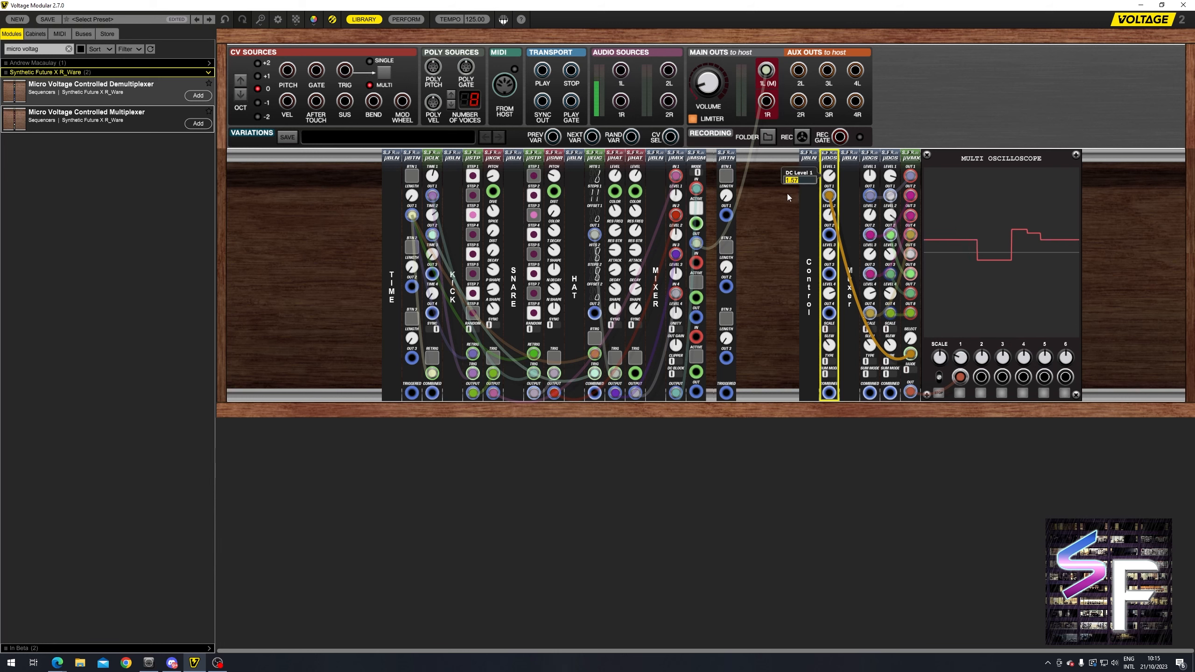
type("2.5")
key("Return")
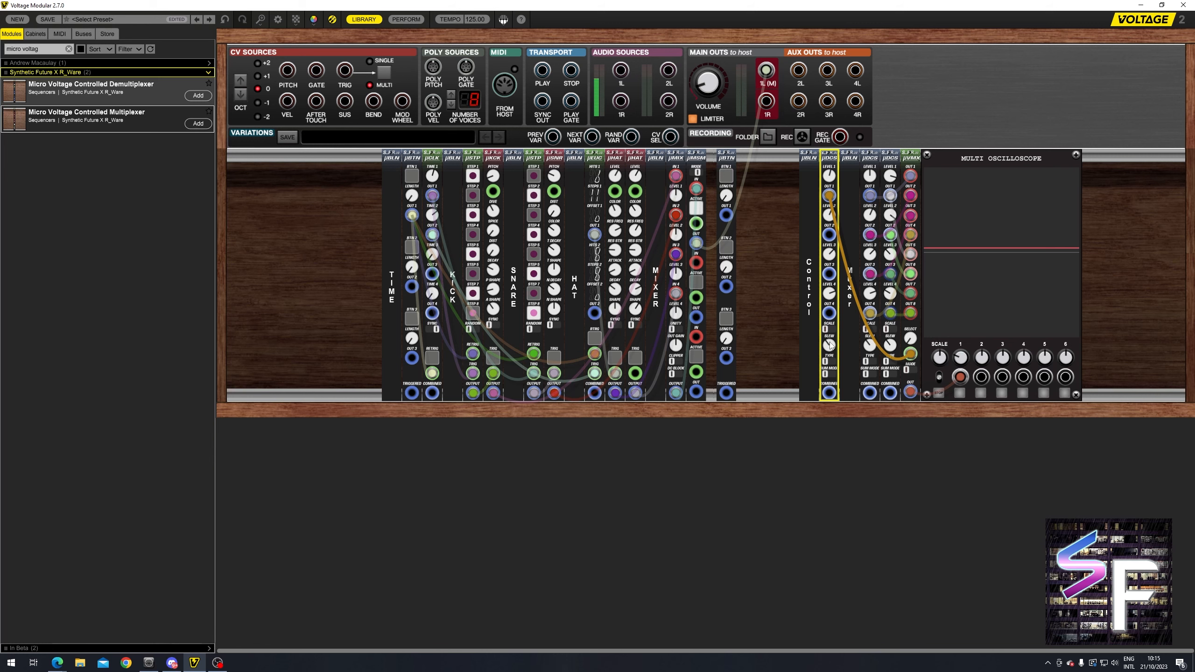
Adjust the control DC source and set its level 1 to 2, 4 and 1 in turn to select different inputs.
mouse_move(830, 345)
left_click_drag(830, 345, 800, 583)
mouse_move(827, 368)
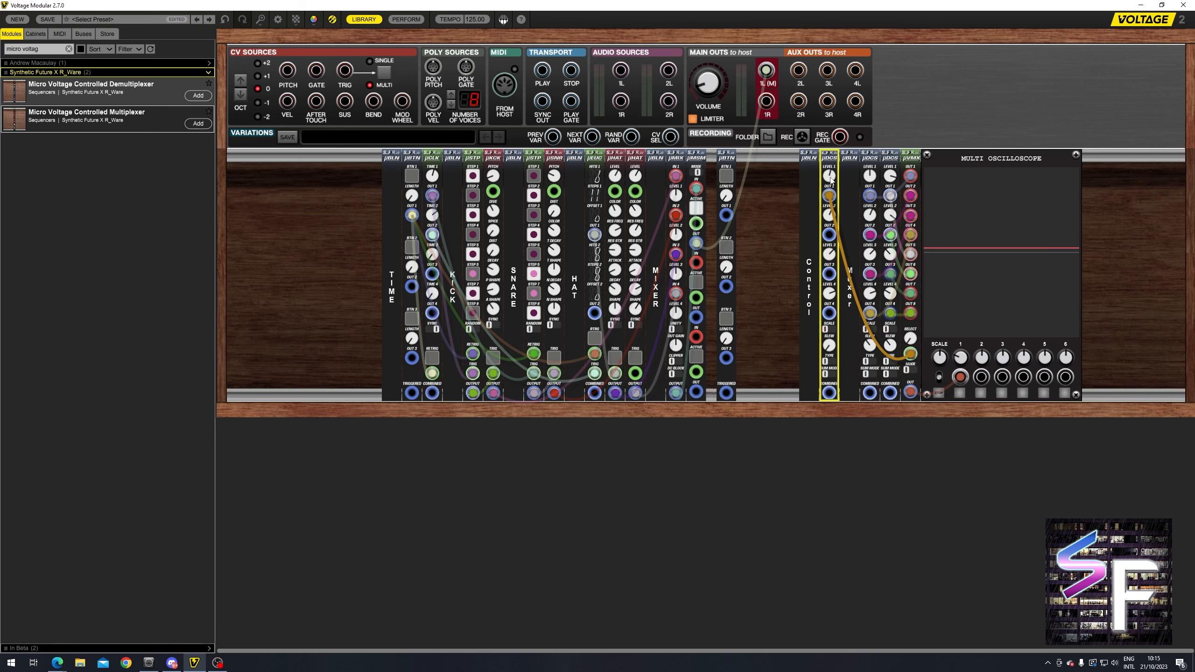
type("2")
key("Return")
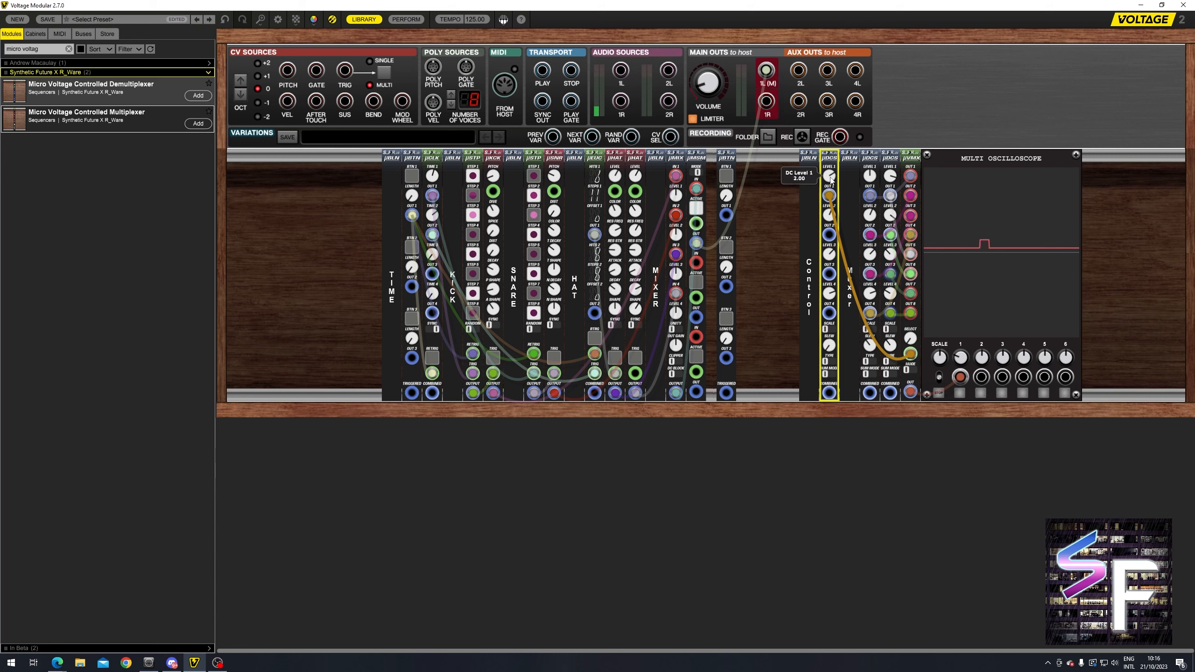
type("4")
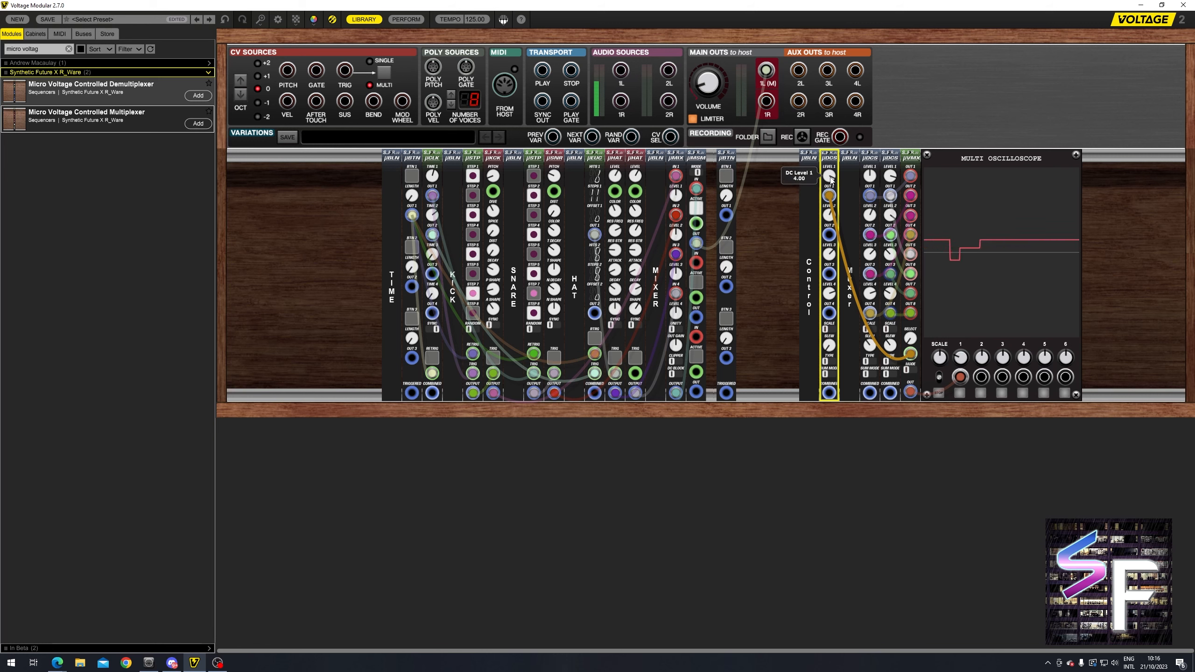
key("Return")
type("1")
key("Return")
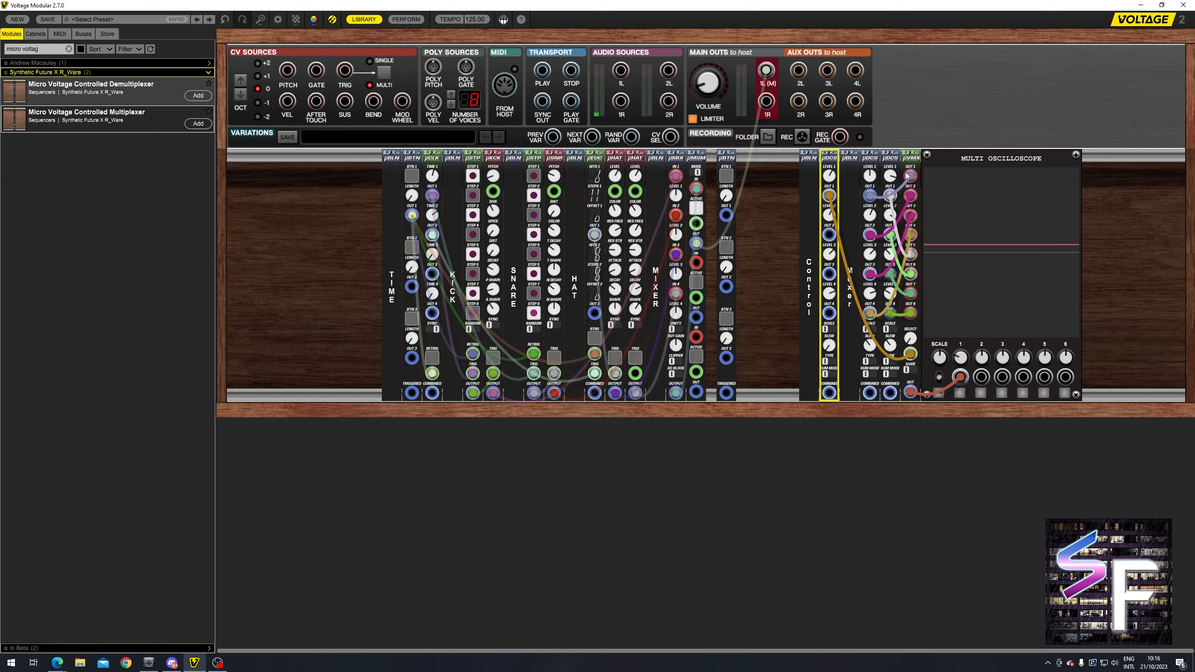
Delete the Control, Muxer and oscilloscope modules along with the spare button module beside the drum patch.
left_click(910, 158)
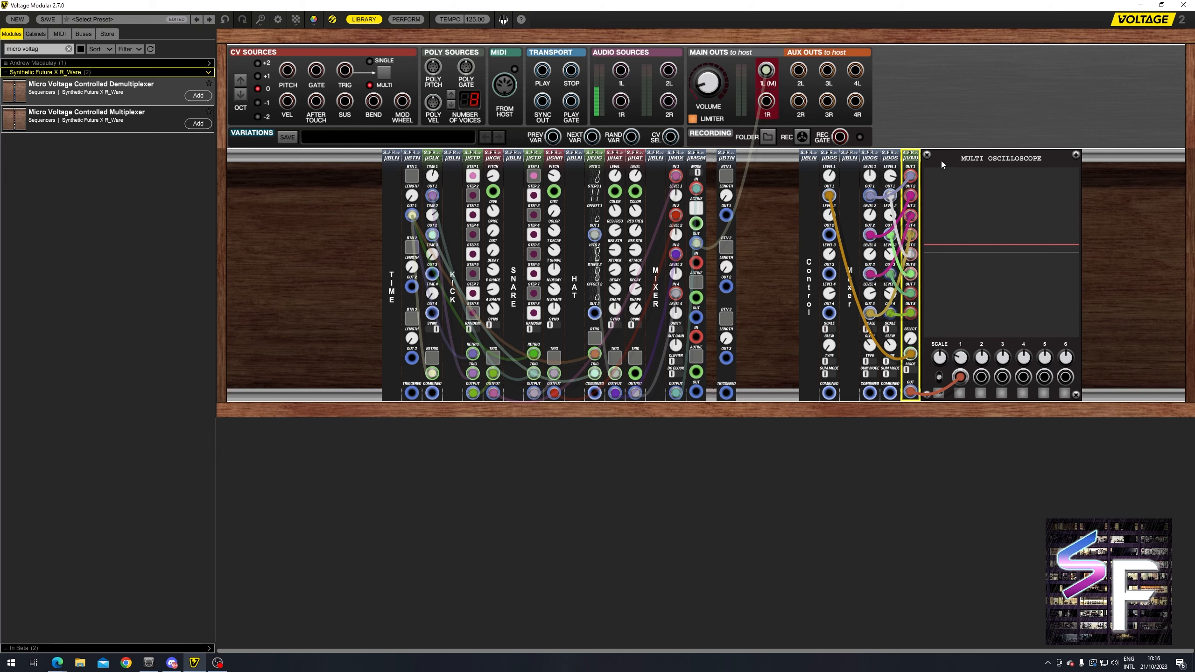
left_click_drag(1124, 223, 798, 309)
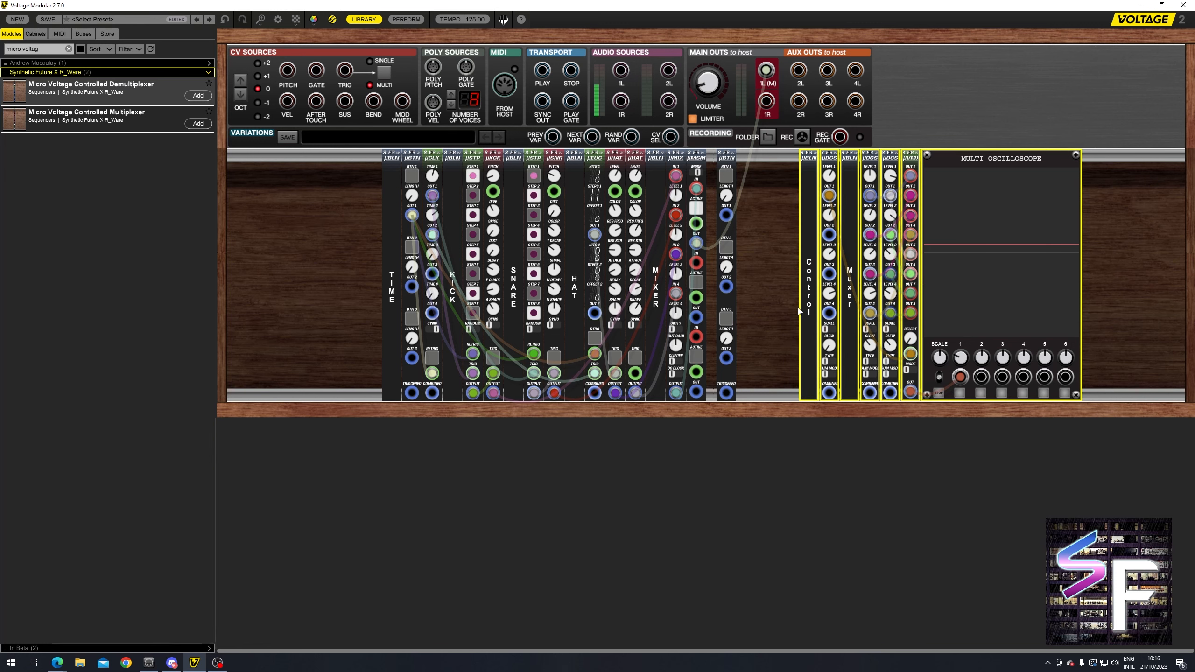
key("Delete")
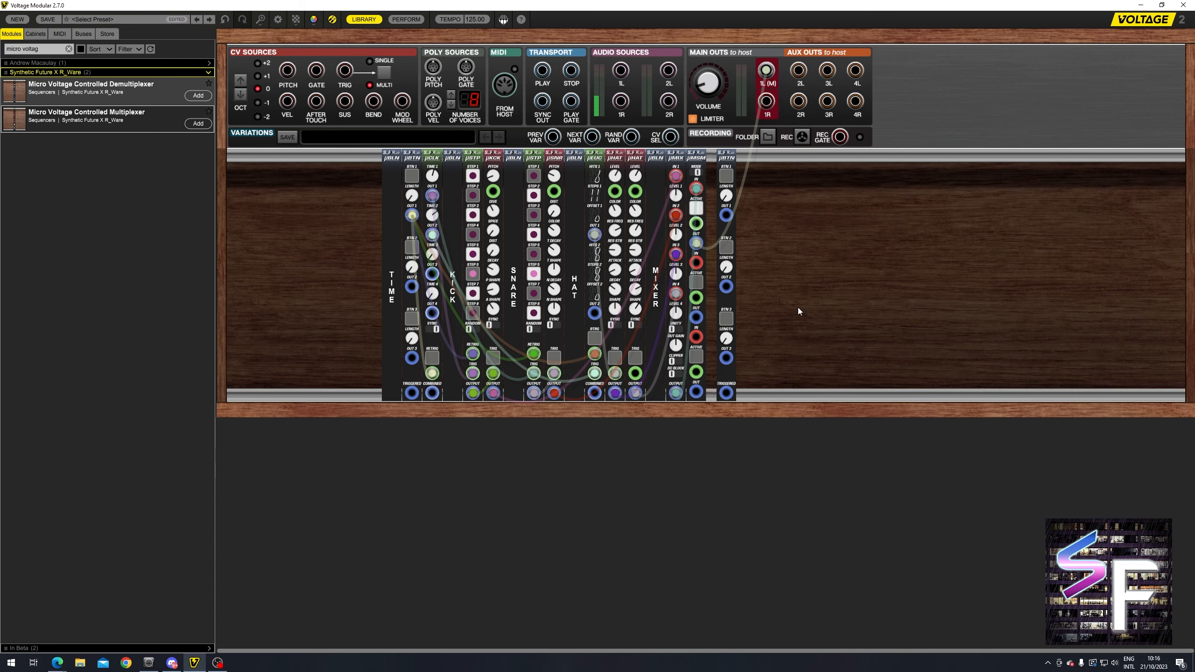
left_click(721, 174)
key("Delete")
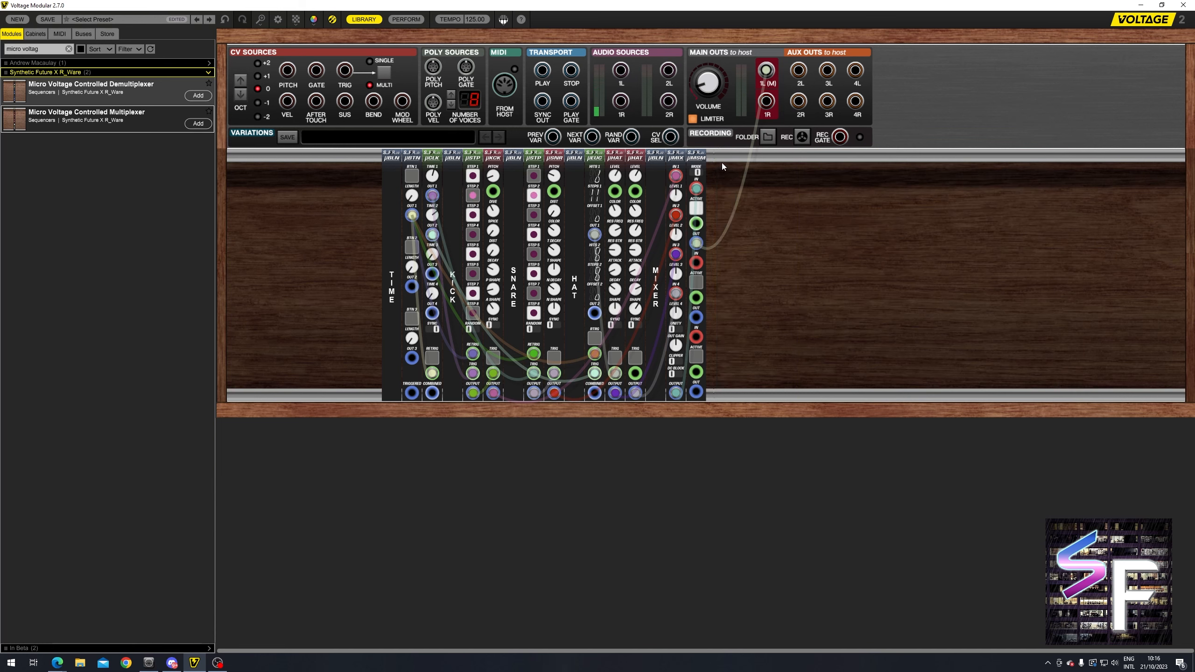
Move the mixer group away from the hats and insert a Micro Voltage Controlled Multiplexer directly after the second hat.
left_click_drag(722, 163, 750, 166)
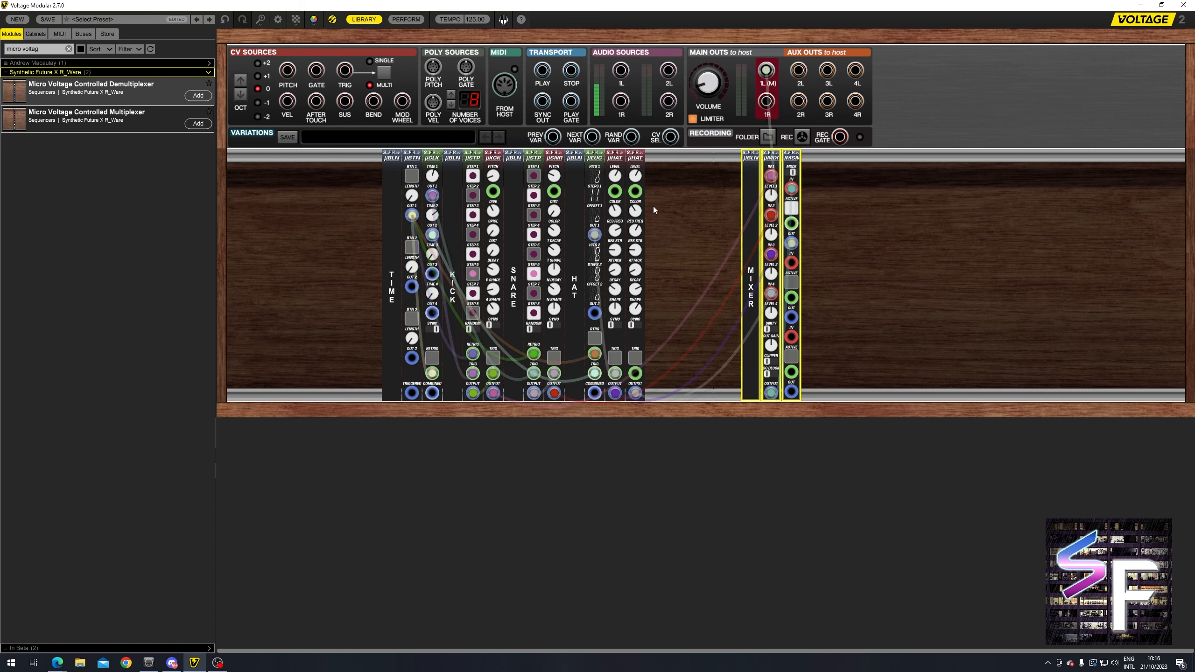
left_click(653, 206)
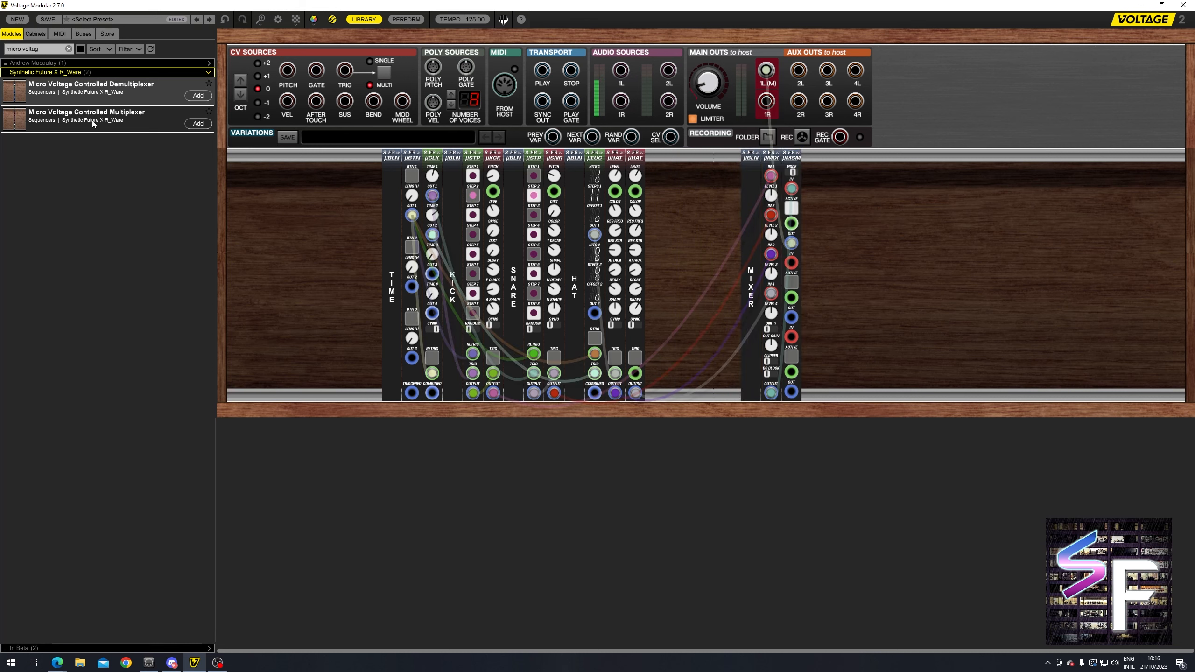
left_click_drag(98, 98, 665, 207)
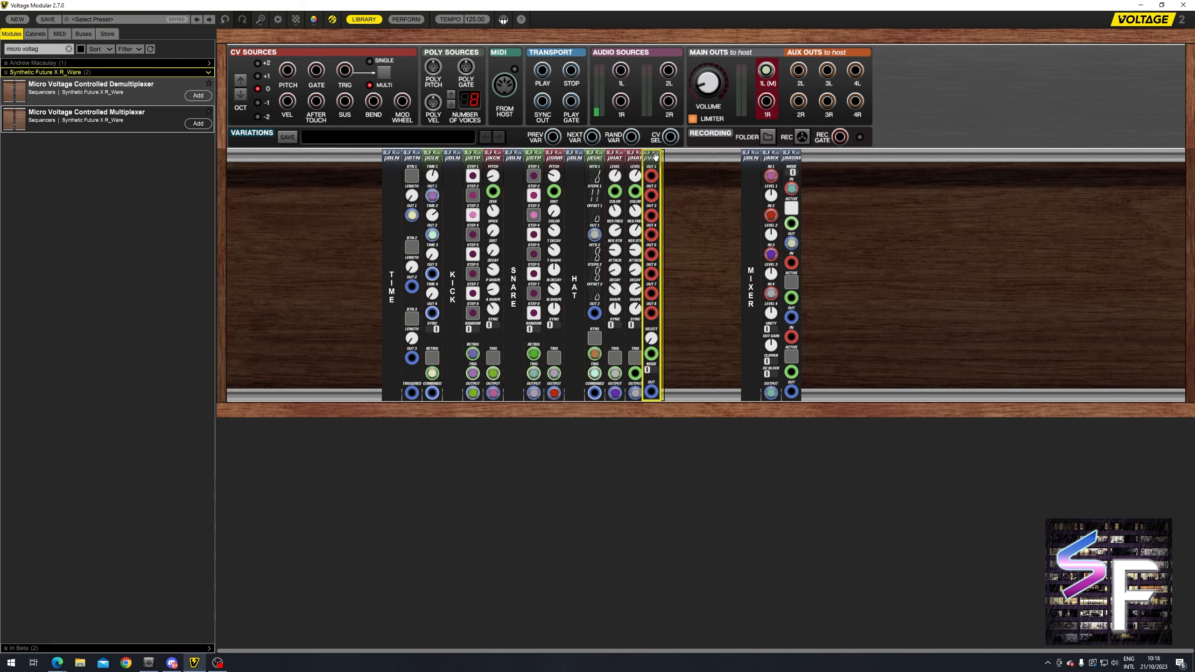
Repatch both hat outputs into the multiplexer's inputs 1 and 2, and send its output to mixer input 3.
double_click(615, 393)
double_click(639, 393)
left_click_drag(616, 392, 656, 202)
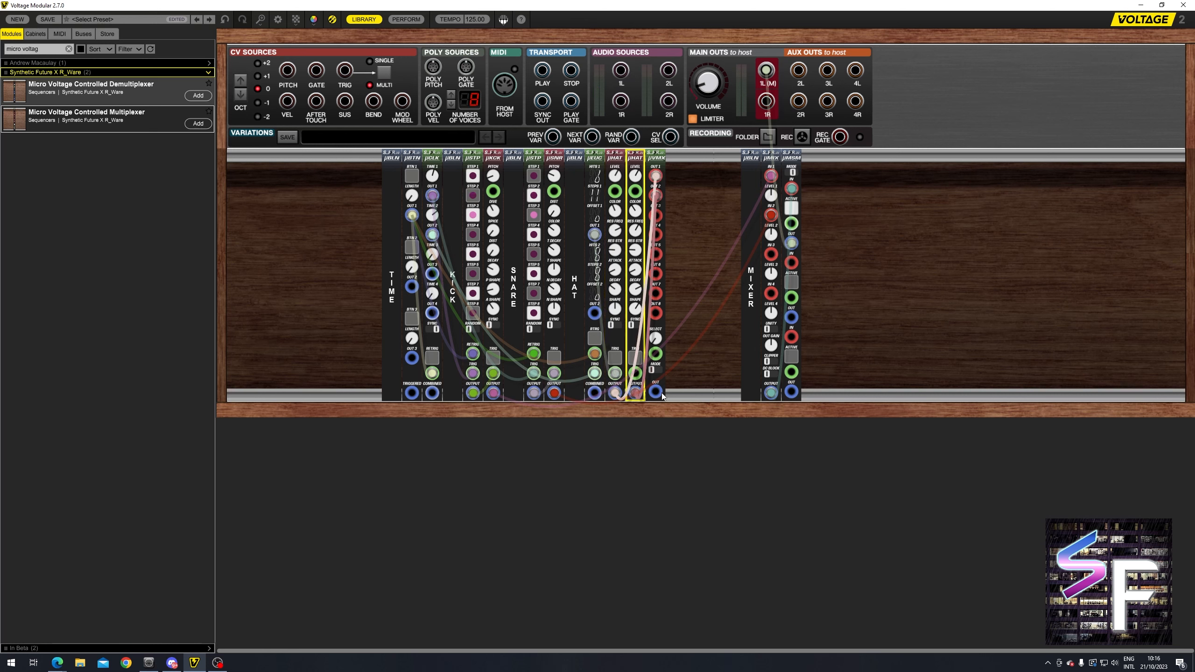
left_click_drag(655, 391, 772, 254)
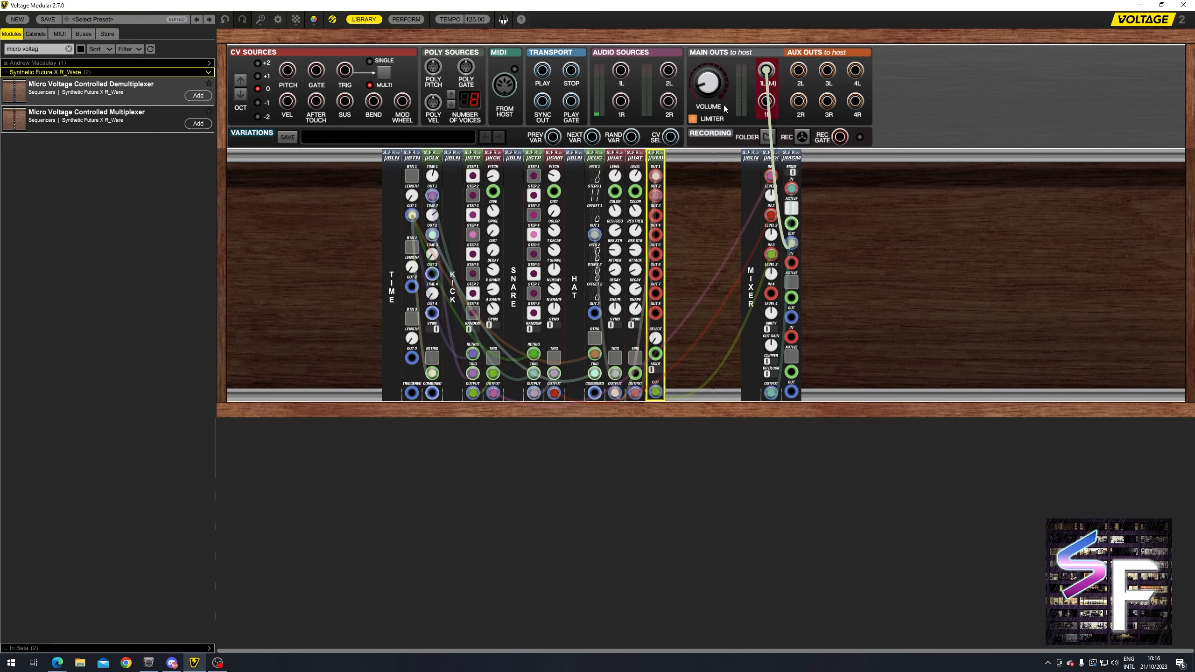
Trigger the second hat from the hat sequencer's output 1 and audition both hats with the multiplexer's select control.
left_click(790, 210)
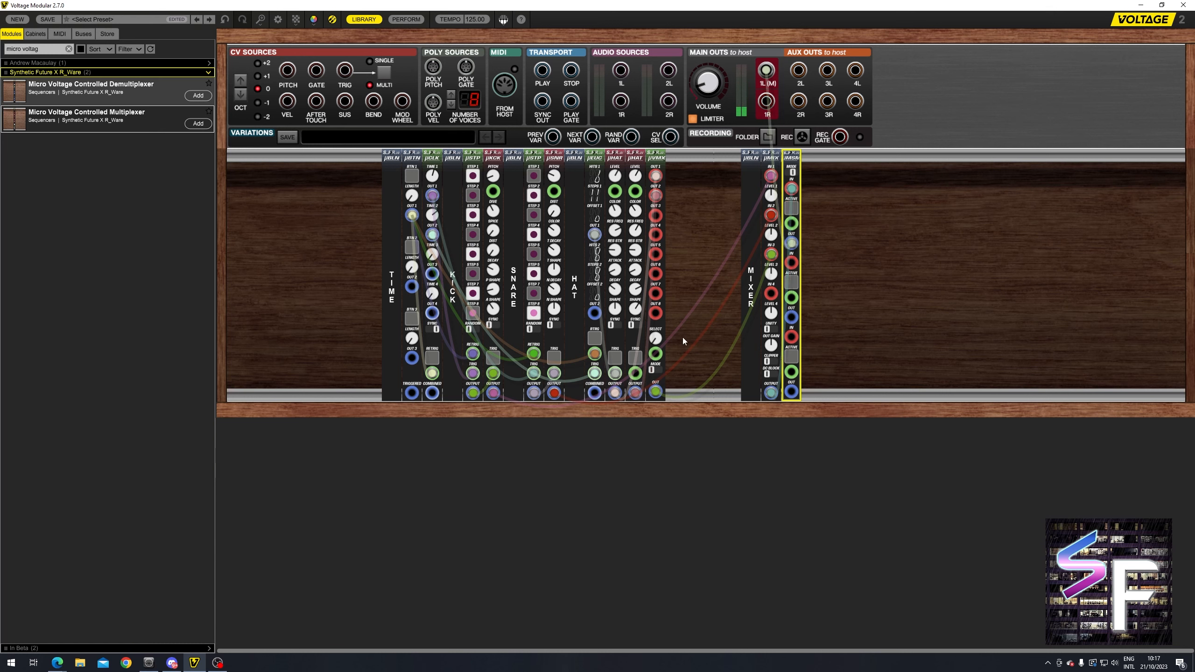
left_click_drag(657, 338, 666, 328)
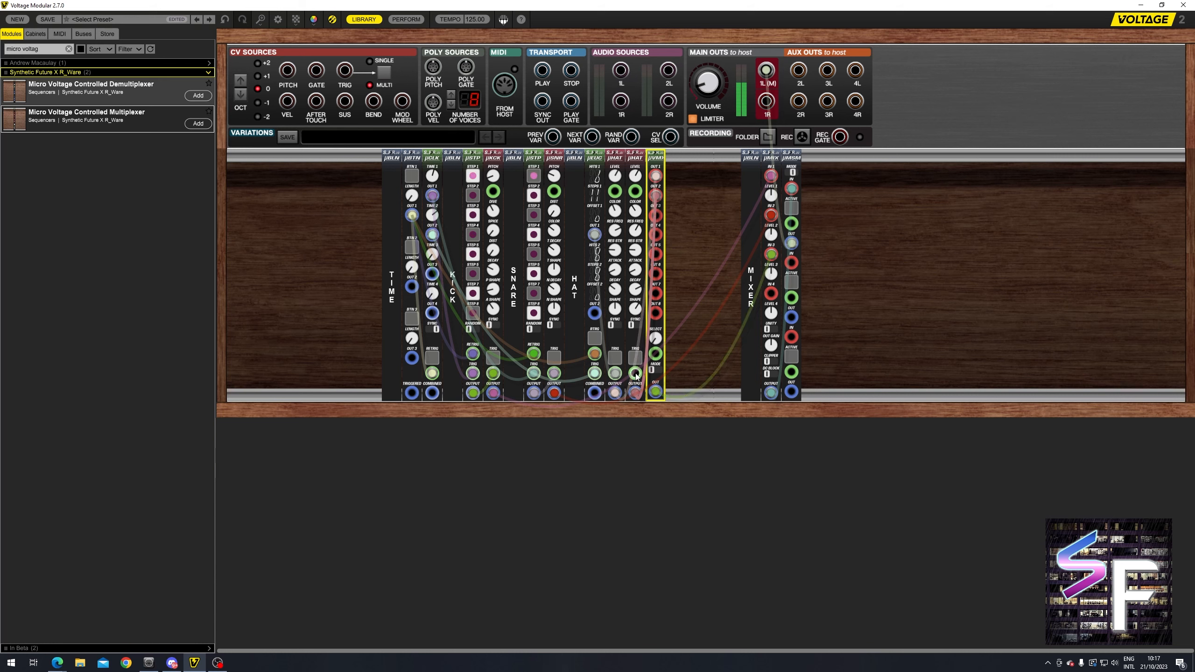
left_click_drag(635, 374, 596, 235)
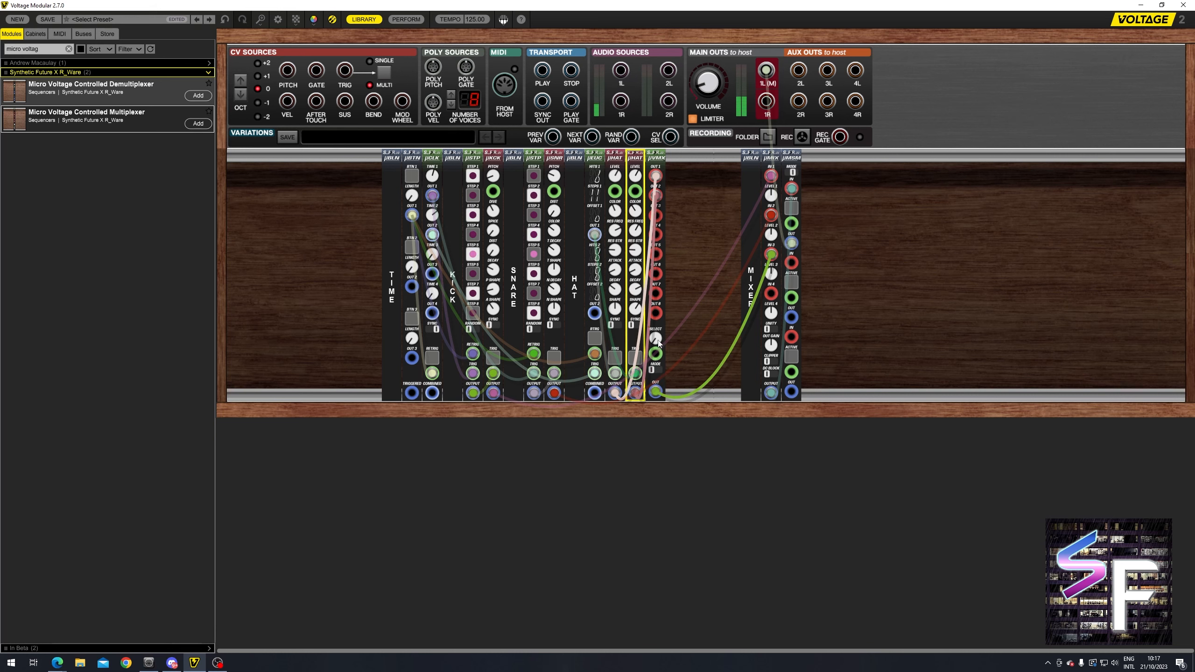
left_click_drag(657, 341, 666, 323)
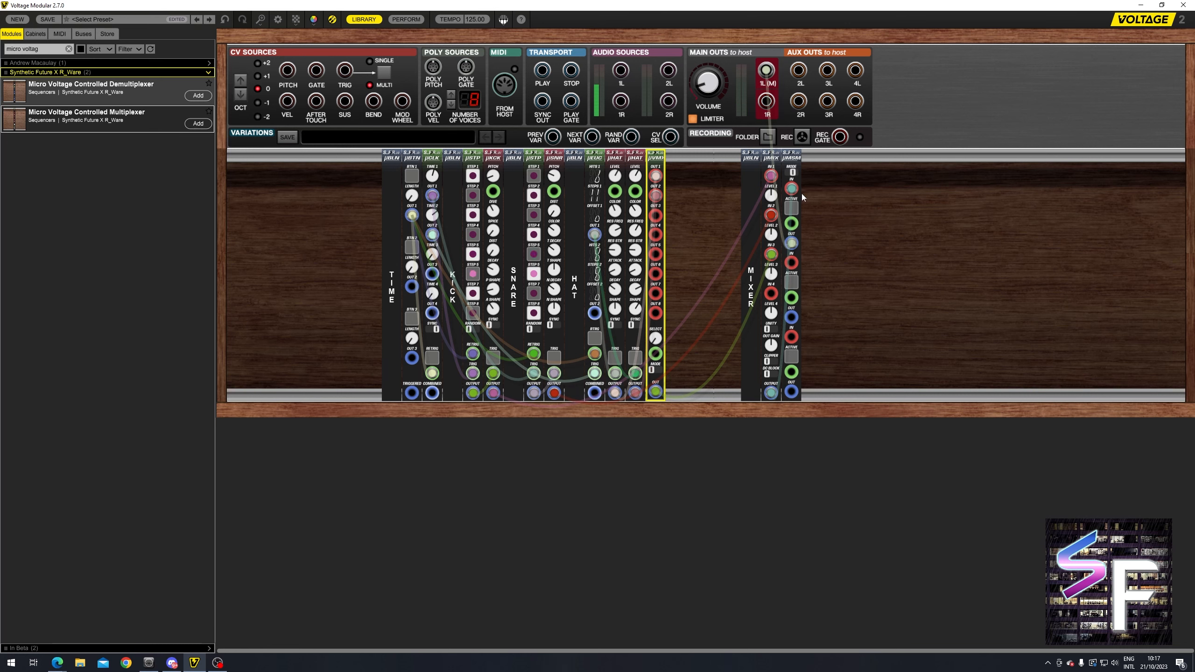
Search the library for "micro cv" and insert a Micro CV Sequencer between the two hat modules.
left_click(45, 49)
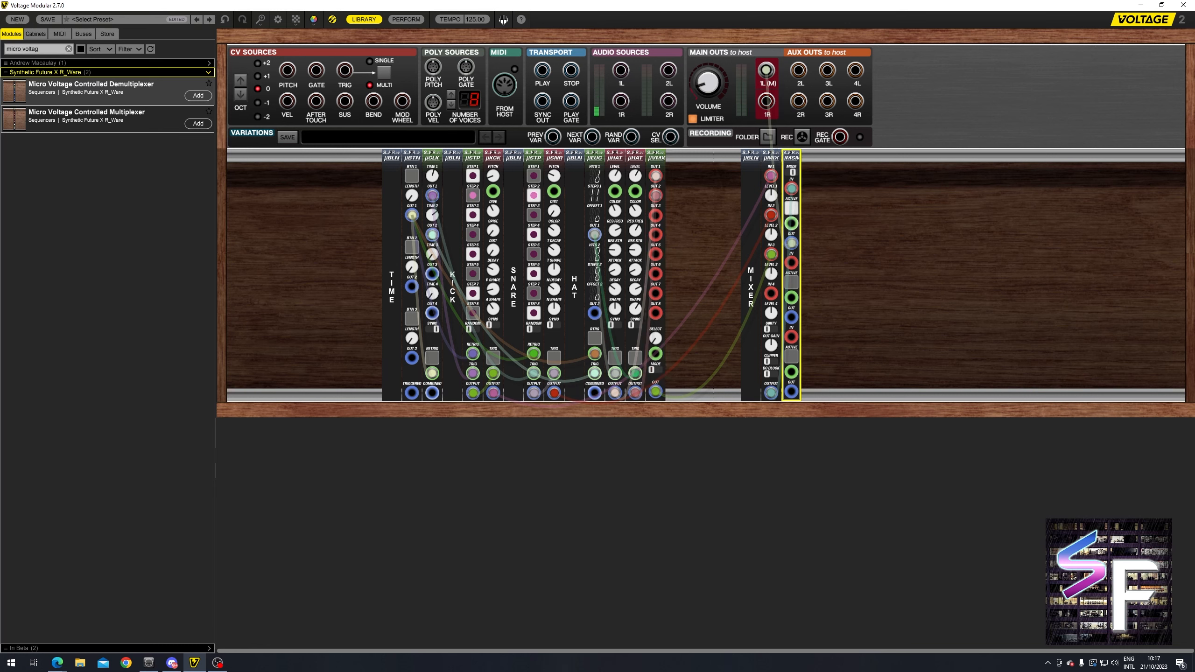
key("BackSpace")
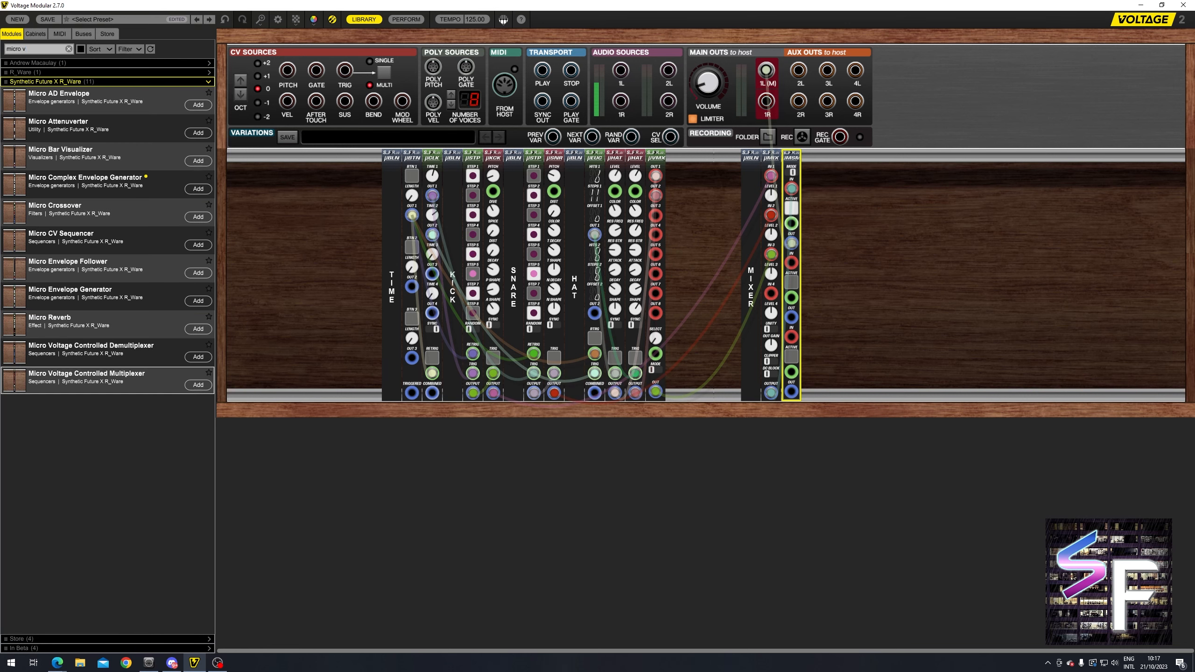
type("b")
key("BackSpace")
key("BackSpace")
type("cv")
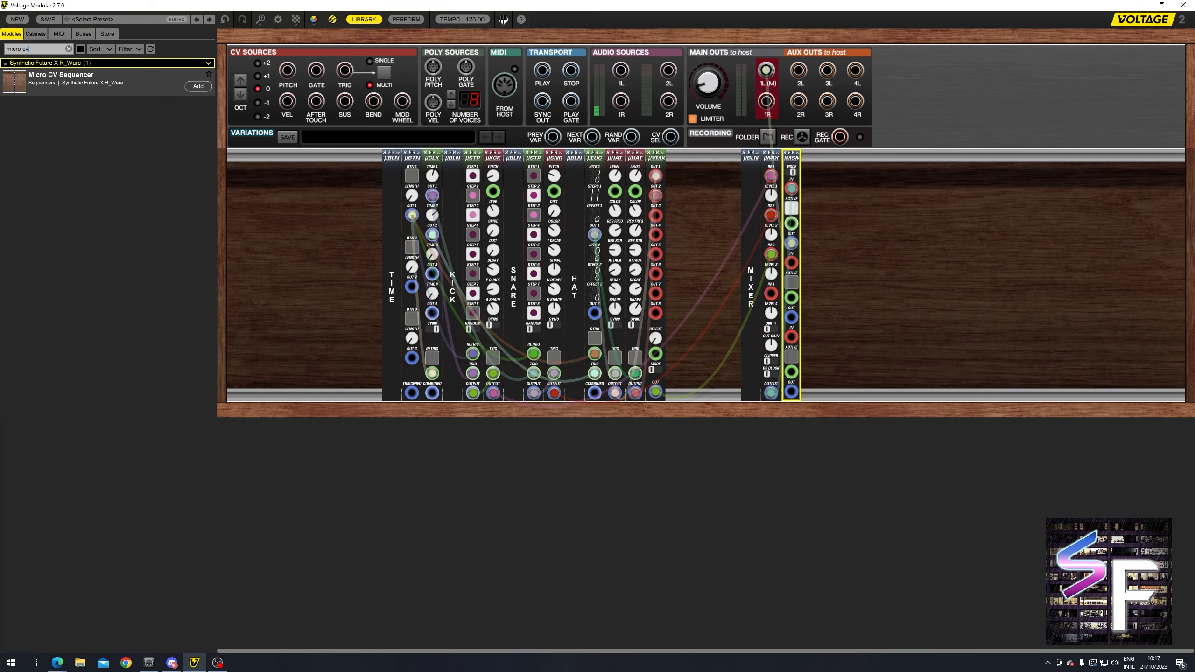
mouse_move(46, 87)
left_mouse_down()
mouse_move(181, 141)
mouse_move(306, 172)
mouse_move(576, 390)
mouse_move(598, 159)
mouse_move(638, 325)
mouse_move(637, 162)
left_mouse_up()
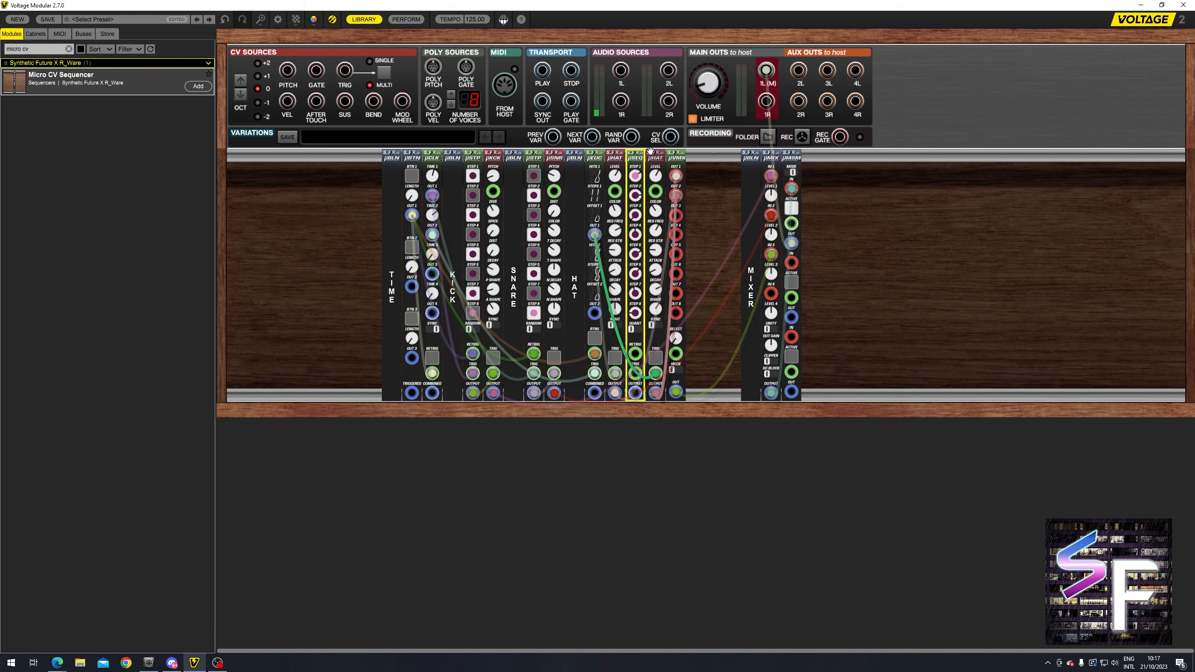
Set the step values of the new CV sequencer to 0.
double_click(640, 178)
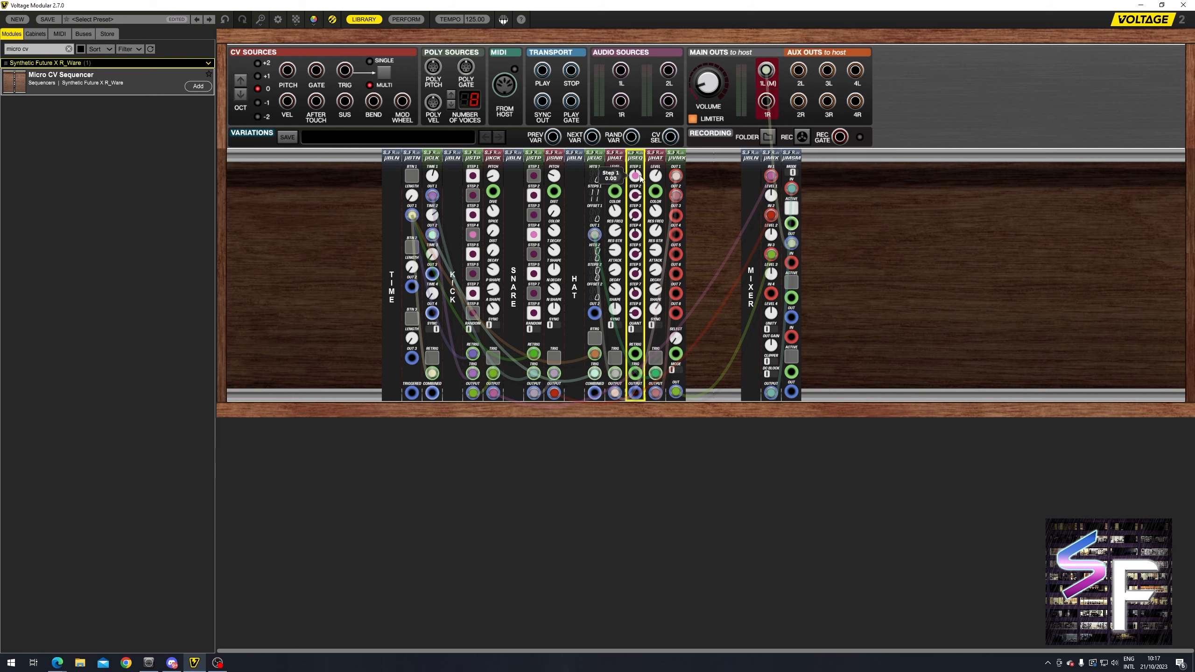
double_click(636, 197)
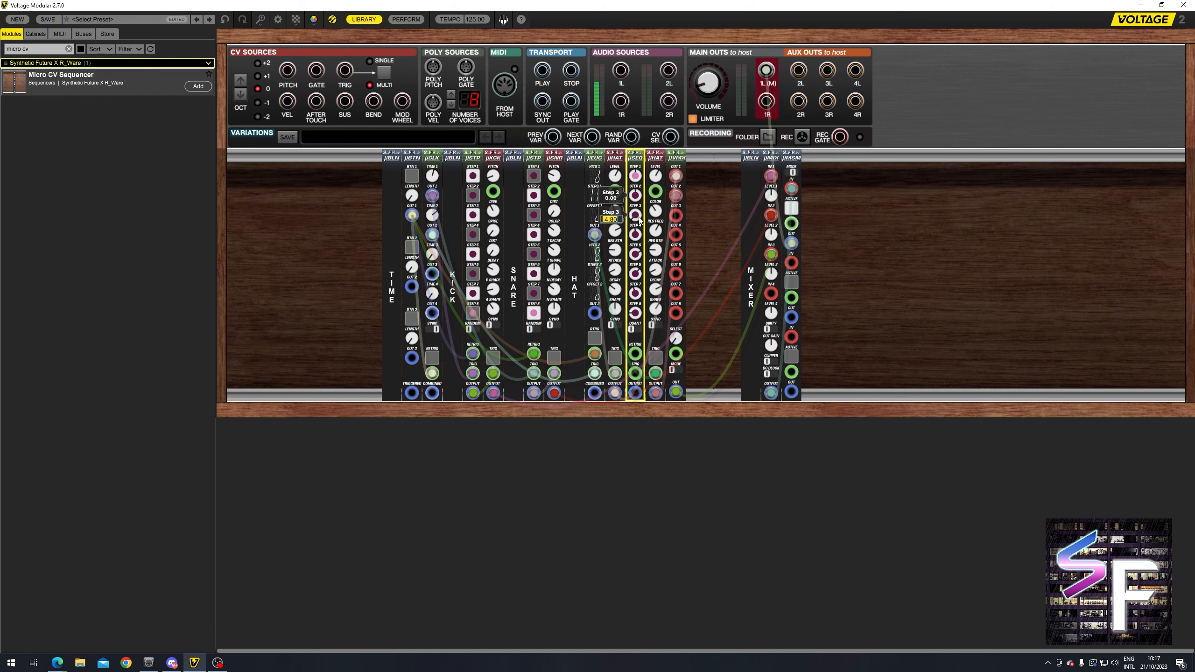
double_click(635, 254)
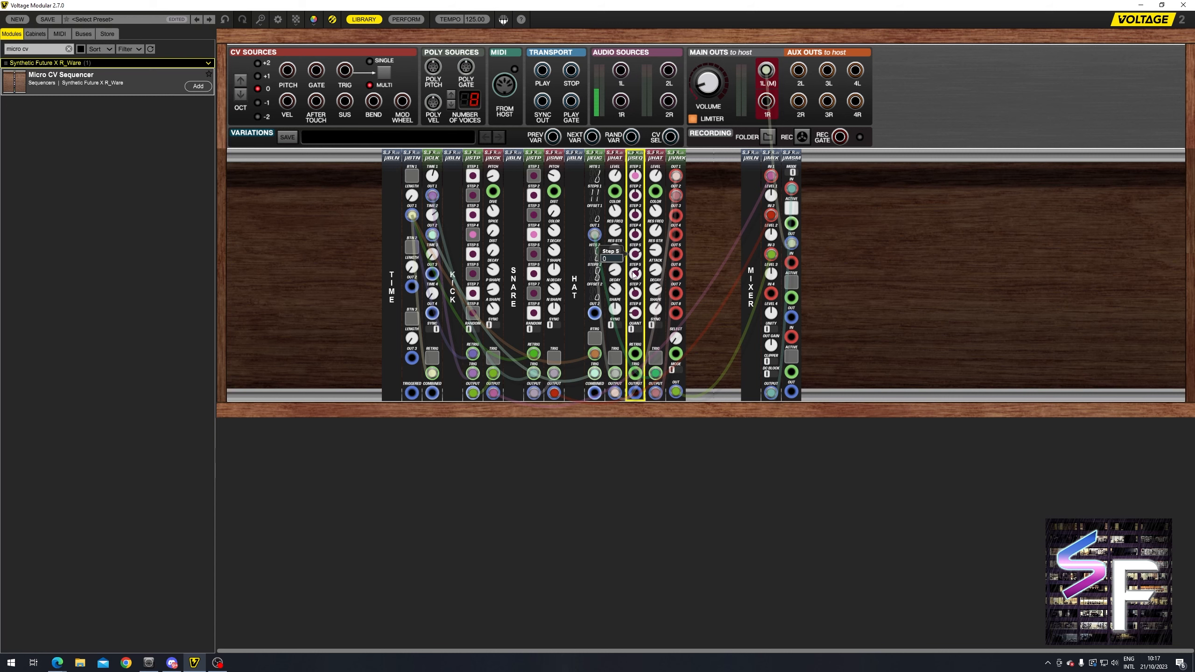
double_click(635, 273)
double_click(635, 292)
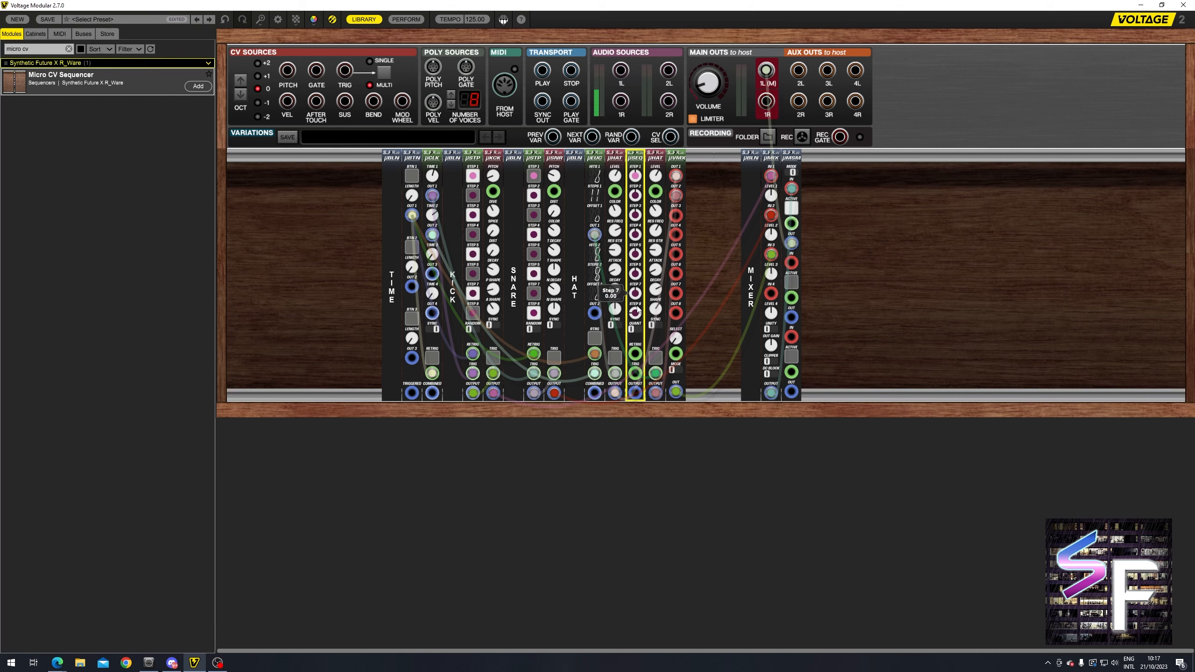
double_click(635, 313)
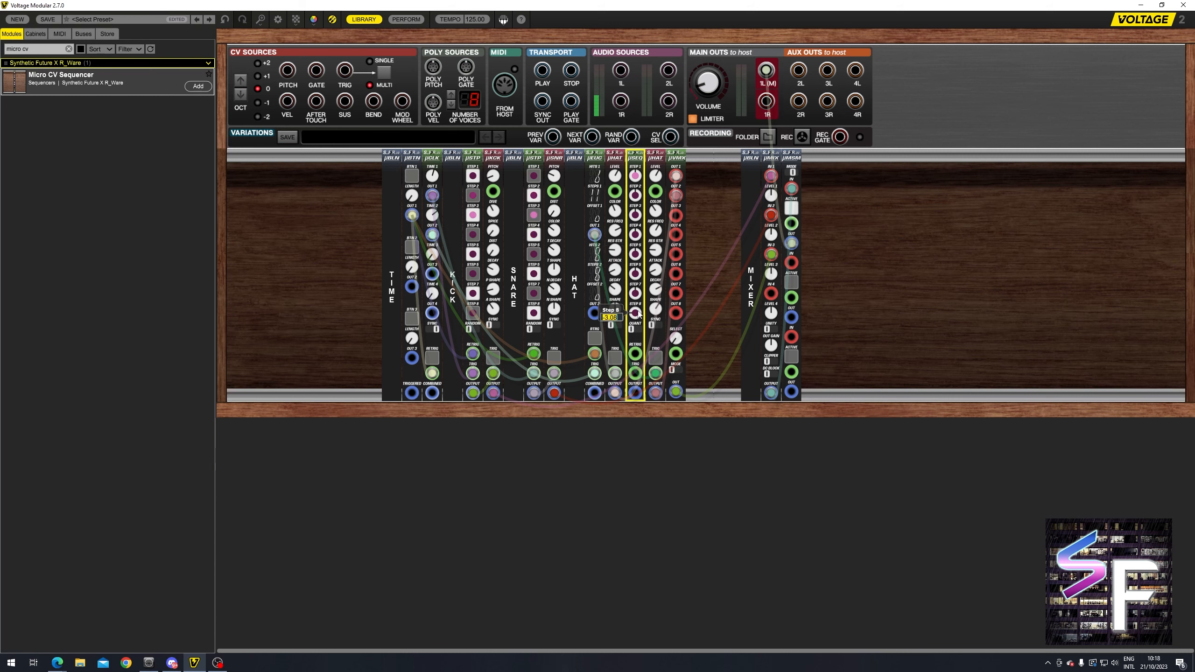
left_click(698, 322)
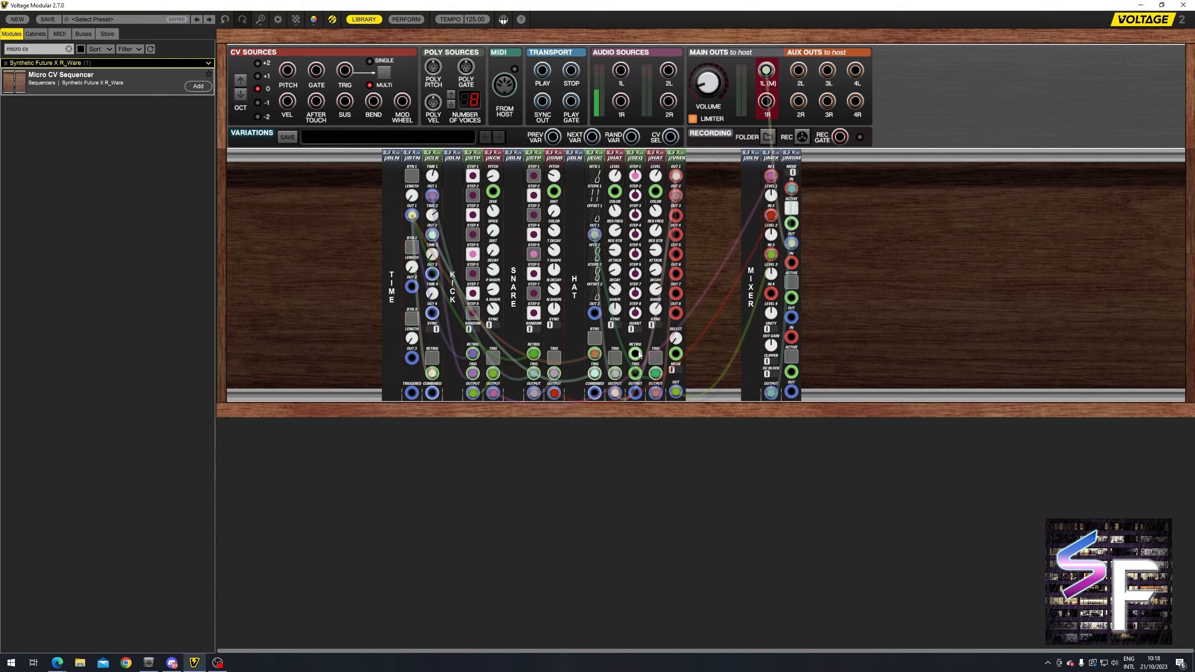
Patch the CV sequencer's retrig from button output 1, its trig from clock output 2, and its output to the multiplexer's select CV.
left_click_drag(639, 355, 412, 215)
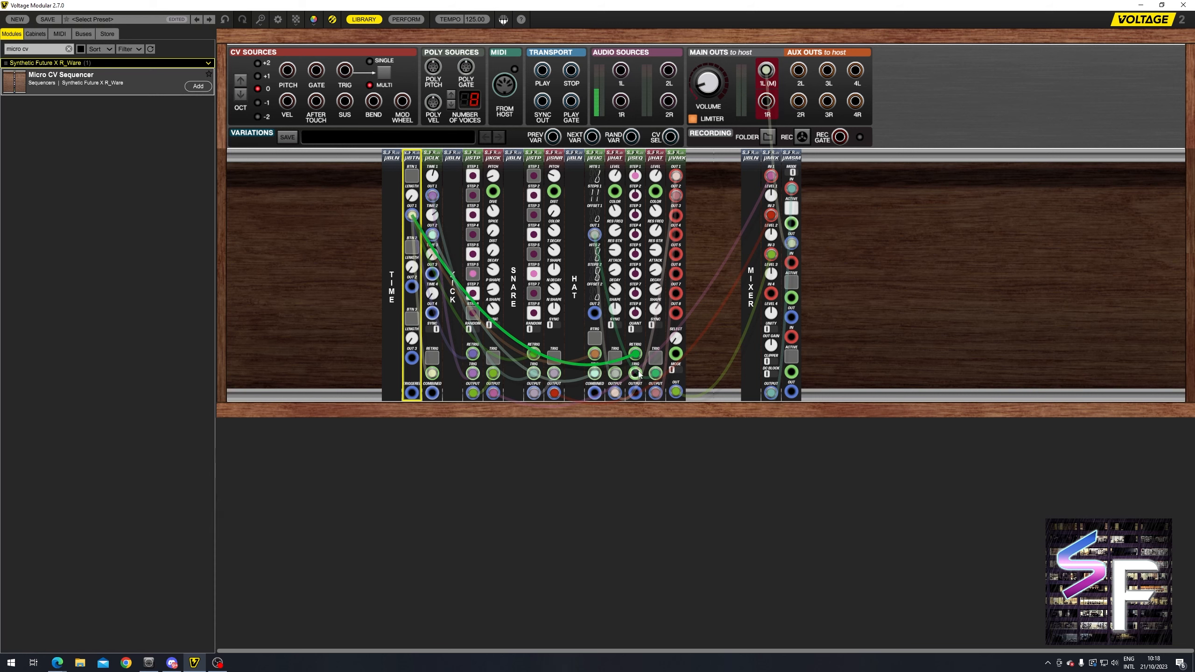
left_click_drag(637, 375, 431, 235)
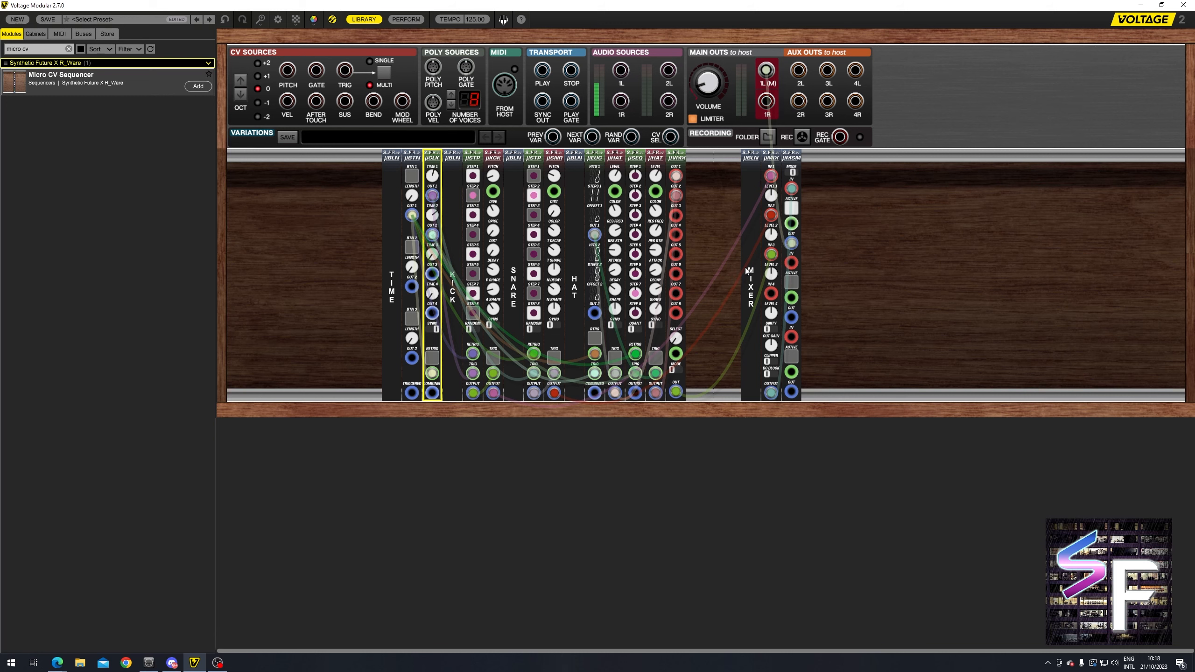
left_click(708, 257)
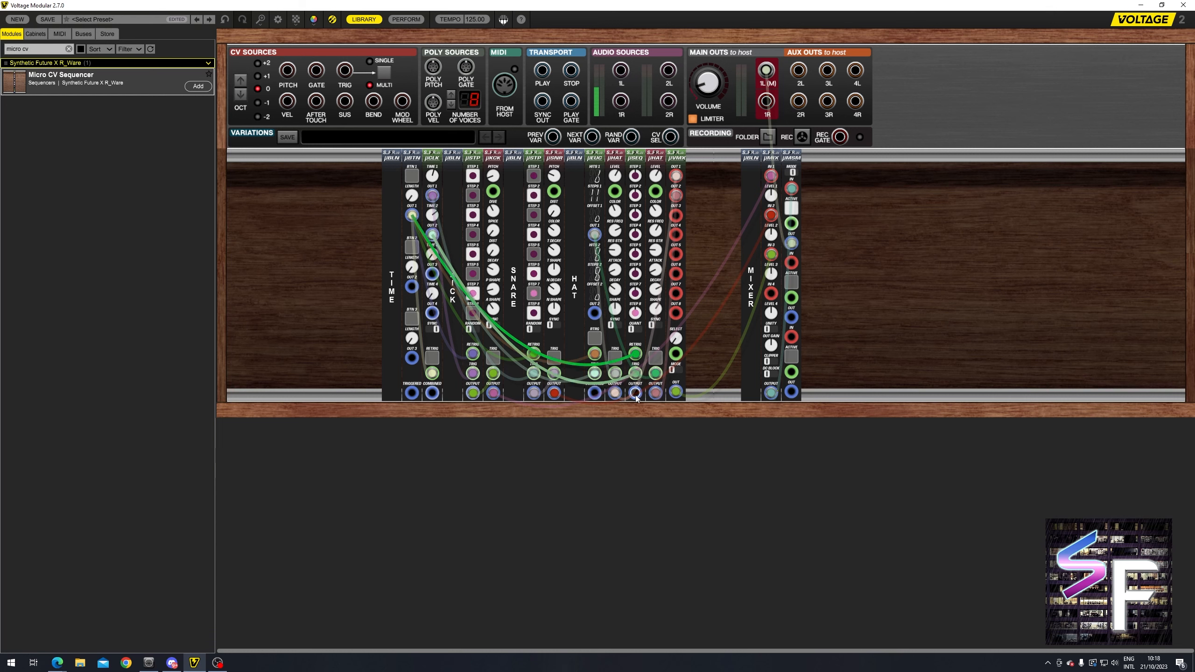
left_click(677, 375)
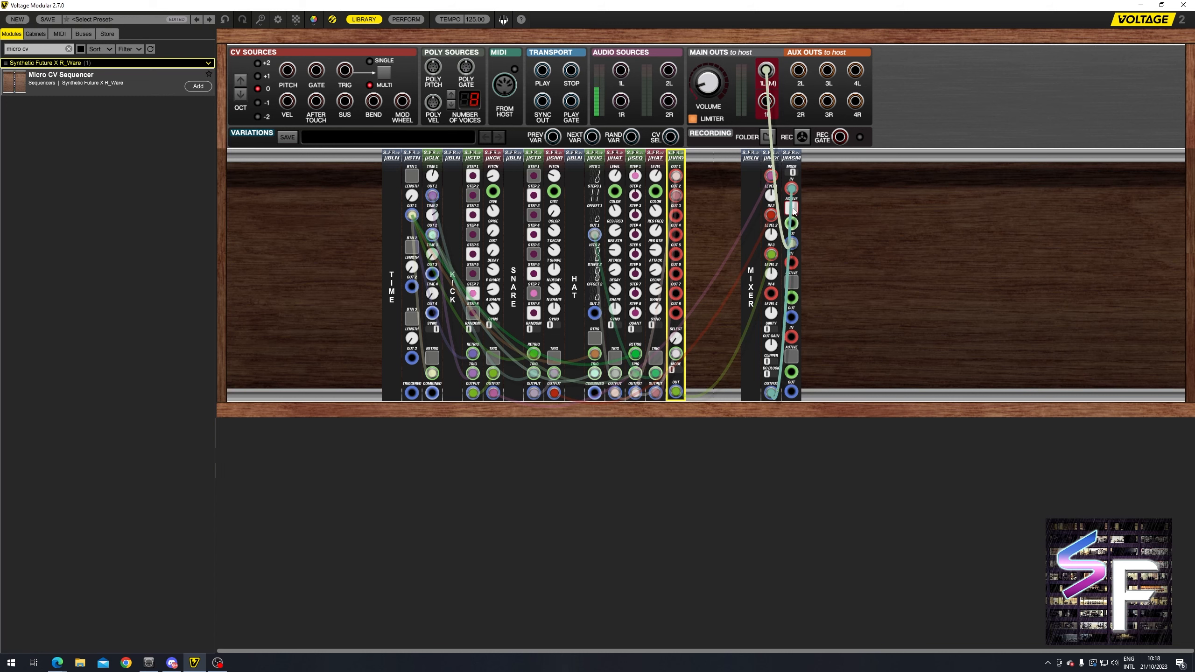
Unmute the drum mix and set step 4 of the CV sequencer to 0.7.
left_click(793, 211)
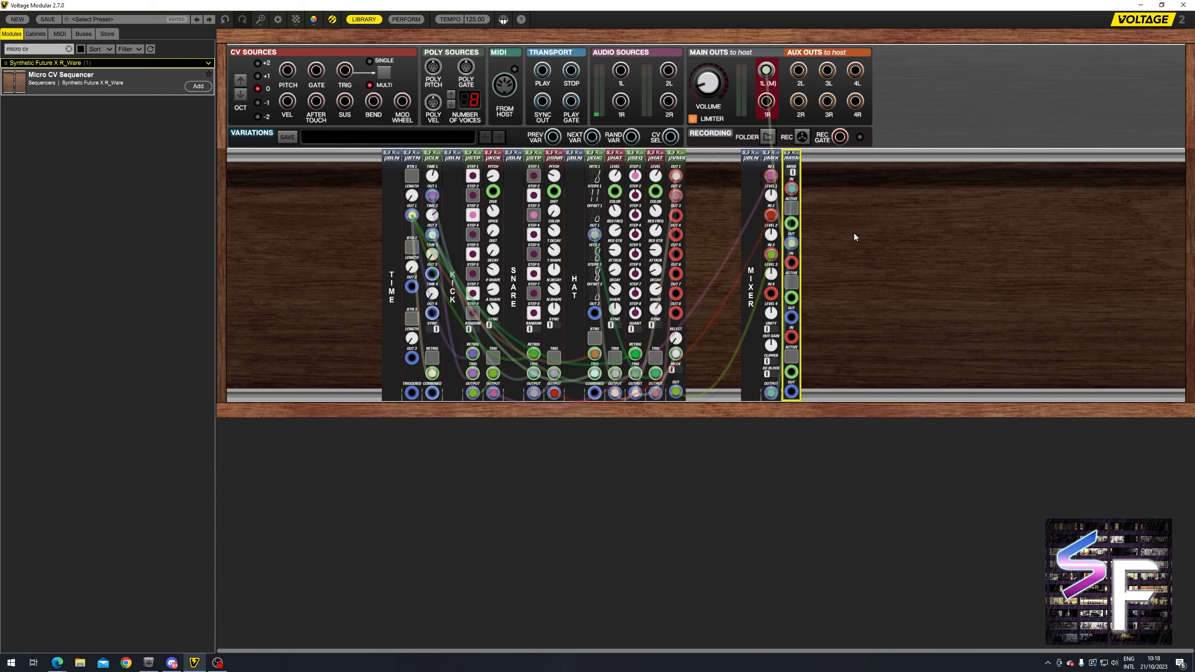
left_click(634, 242)
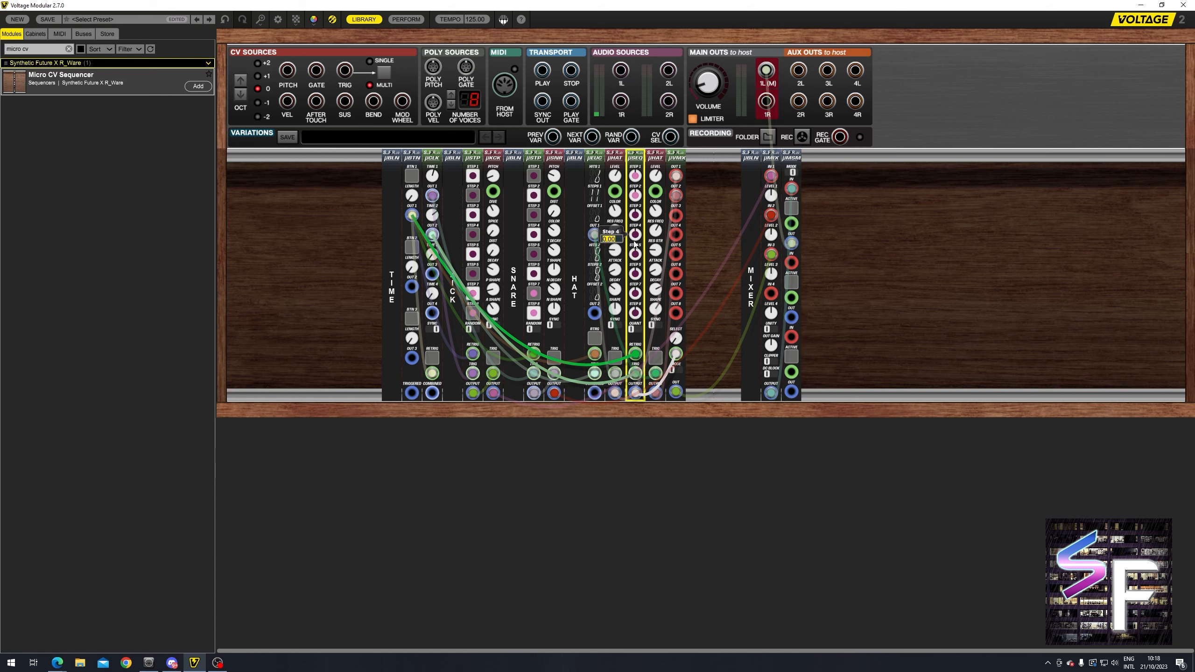
type("0.7")
key("Return")
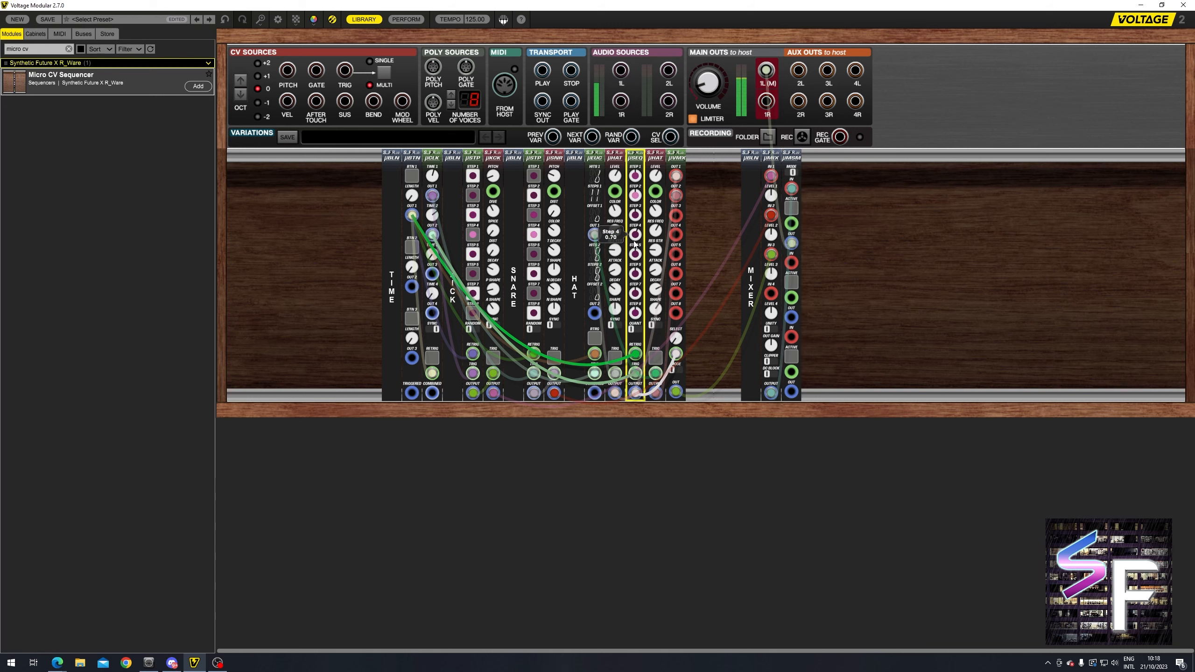
left_click(713, 259)
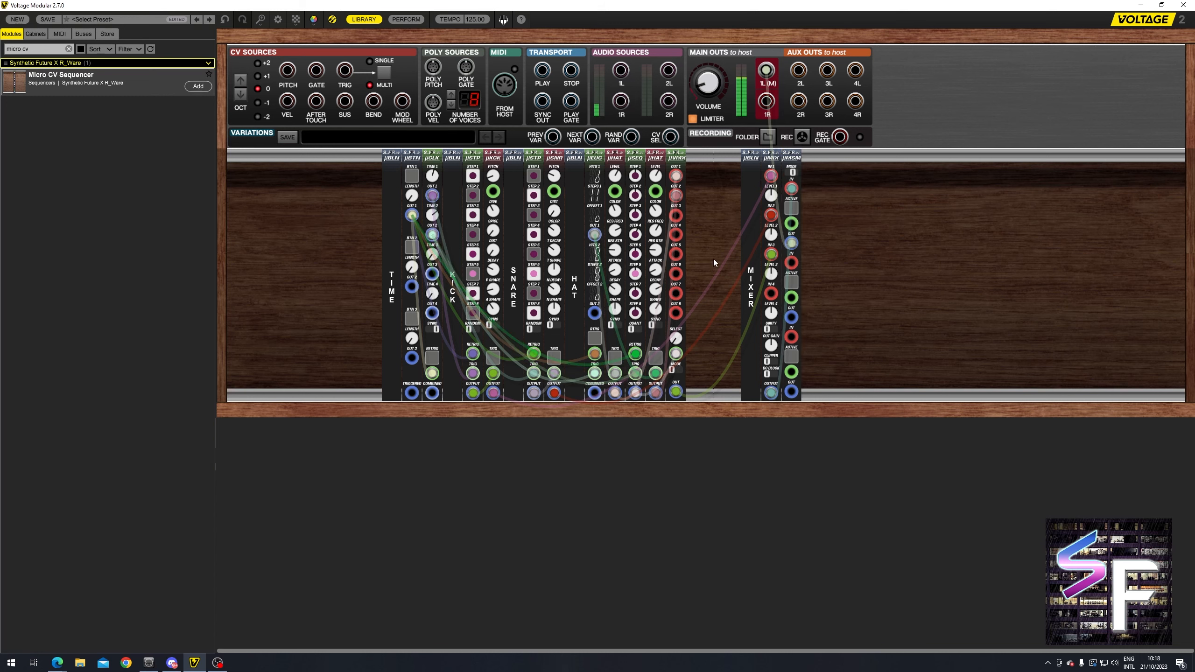
Edit the value of step 7 on the CV sequencer and audition the alternating hats.
left_click(635, 293)
key("Return")
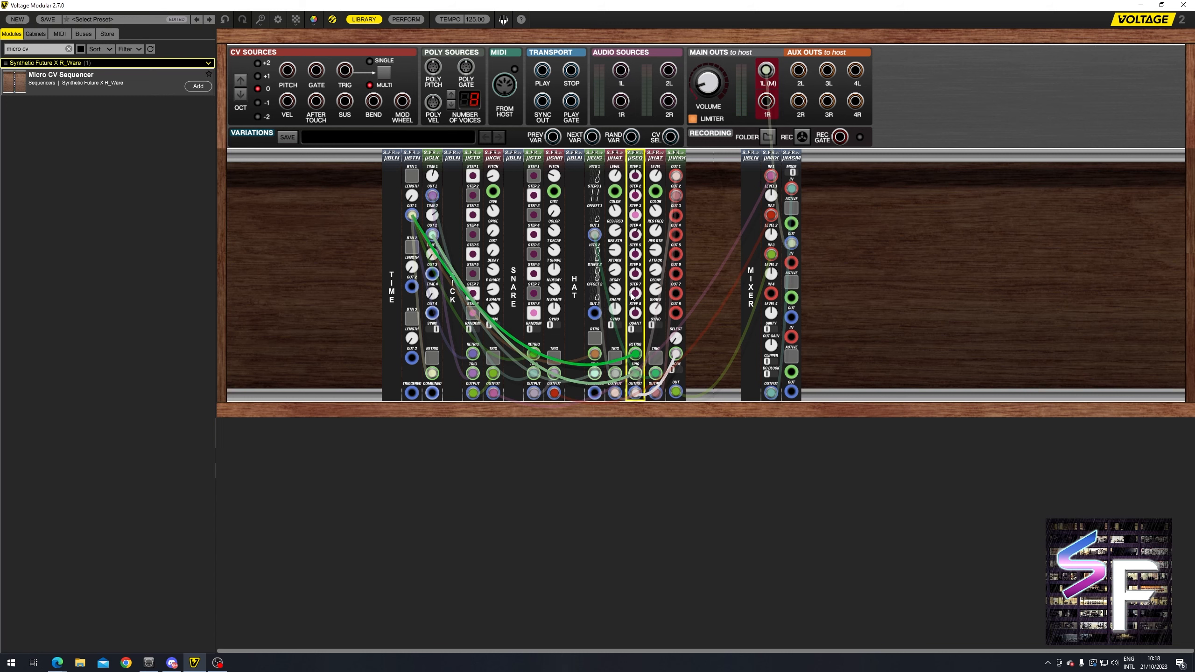
left_click(634, 294)
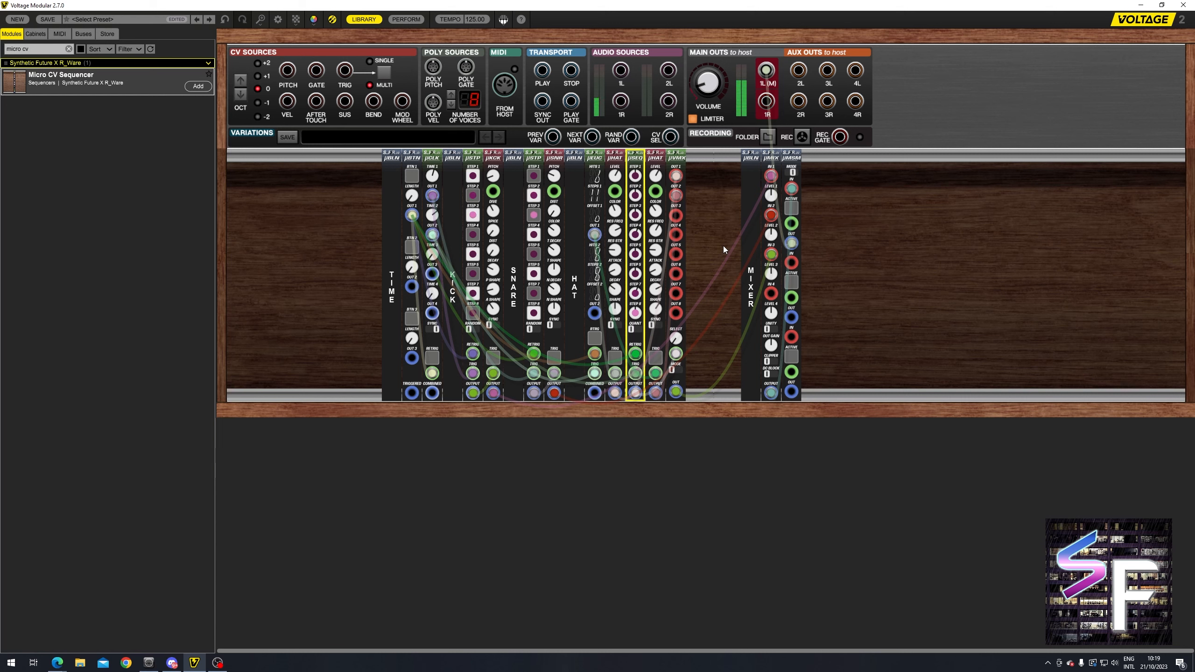
Repatch the CV sequencer's trig input from the clock to the hat sequencer's output 1.
left_click(715, 290)
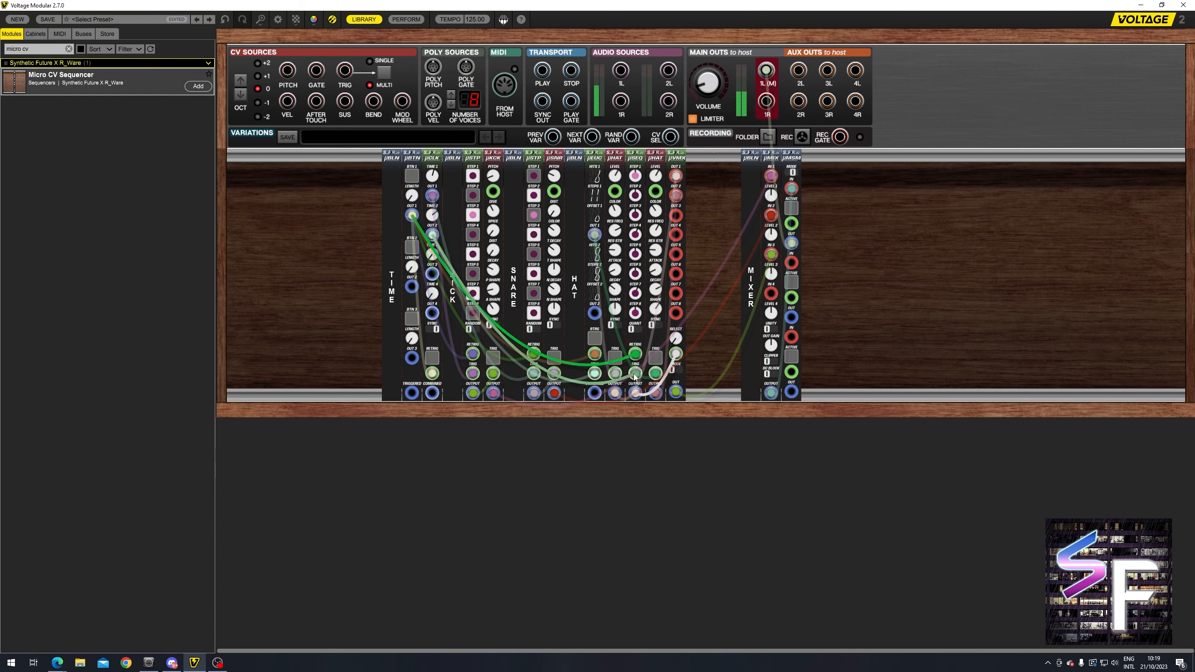
mouse_move(633, 358)
left_mouse_down()
mouse_move(695, 446)
mouse_move(636, 375)
left_mouse_up()
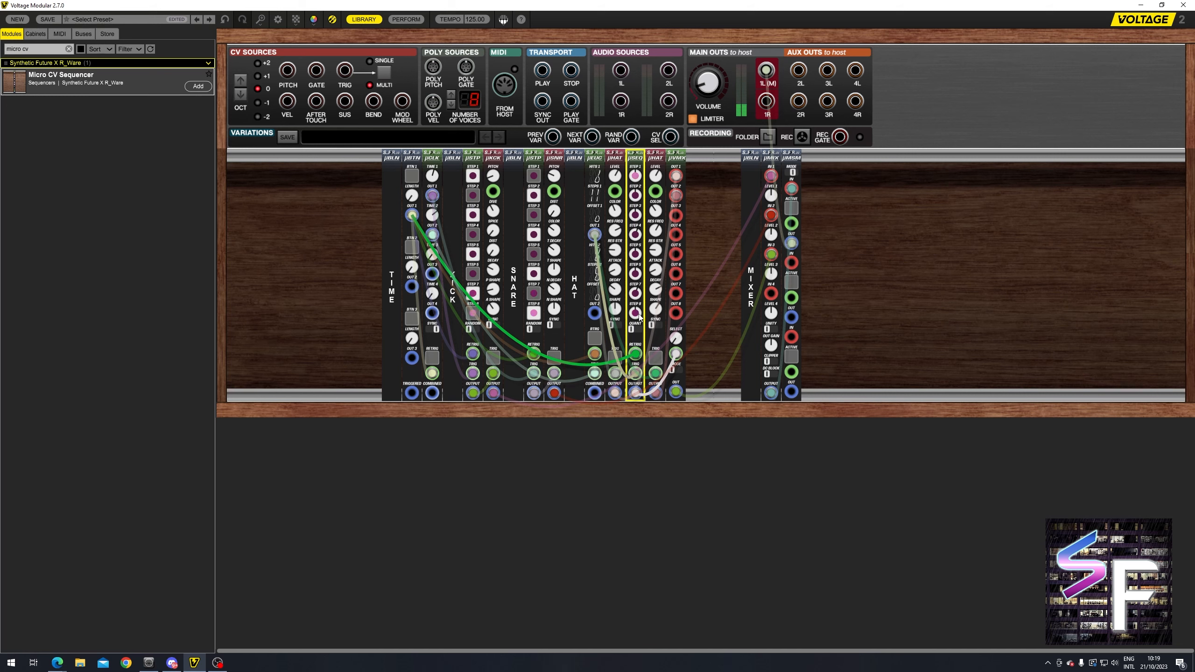
left_click(705, 230)
Move the mixer group back directly beside the multiplexer and mute the drum mix.
left_click_drag(922, 280, 748, 277)
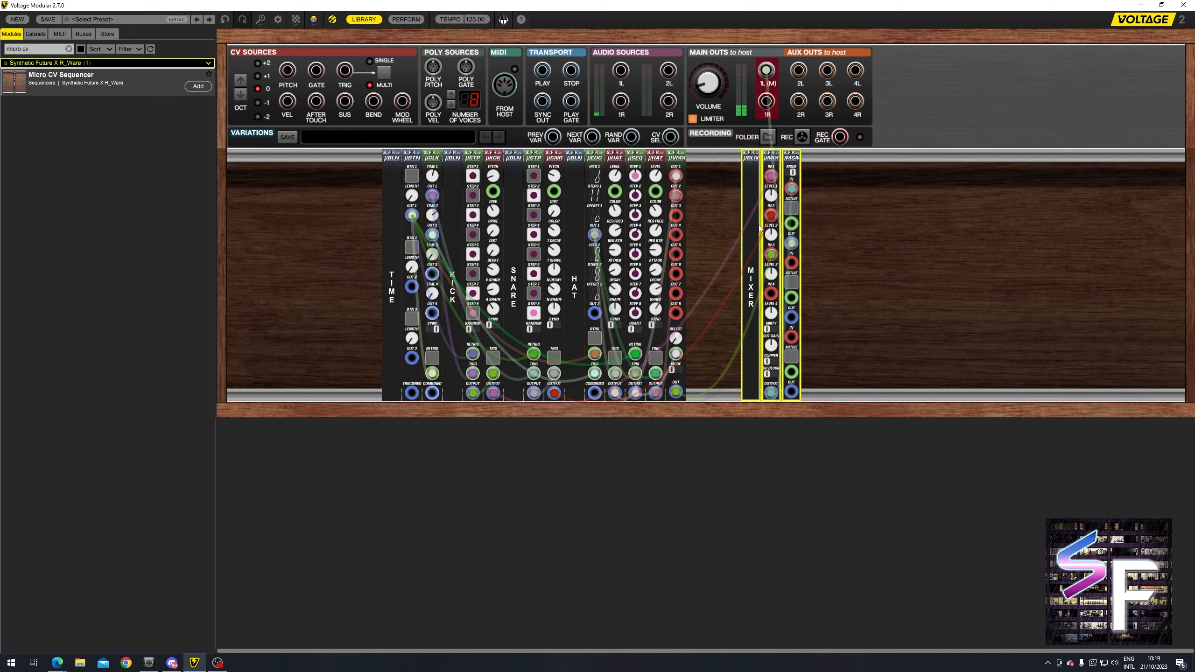
left_click_drag(749, 169, 695, 169)
left_click(903, 267)
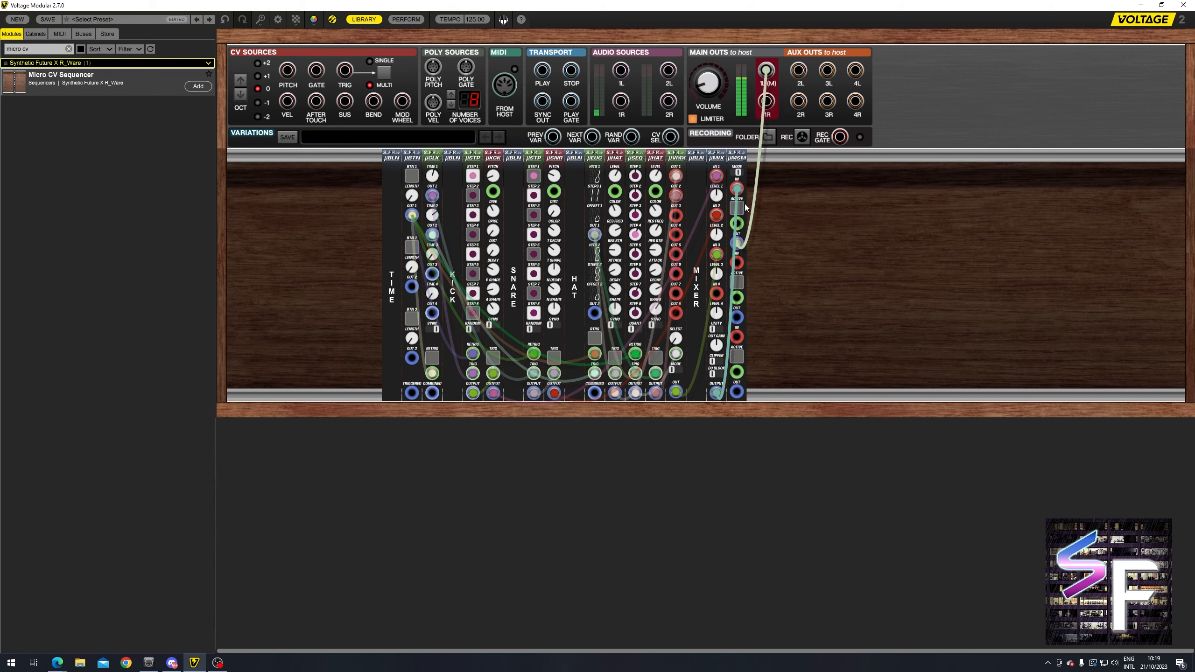
left_click(744, 248)
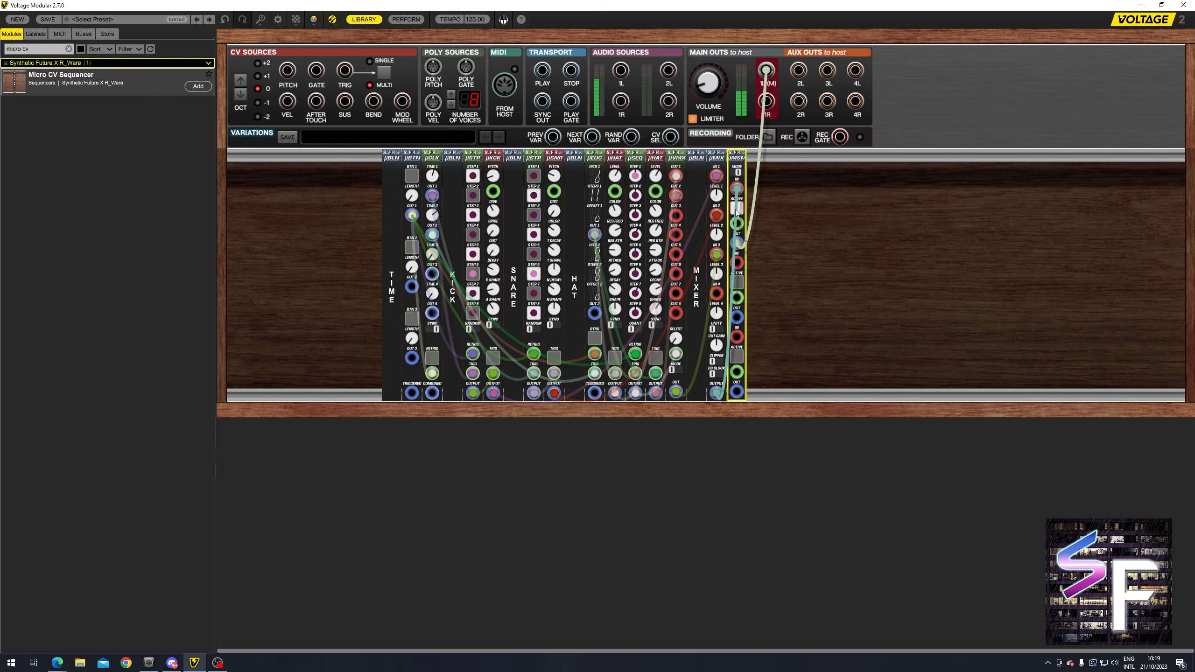
left_click(817, 269)
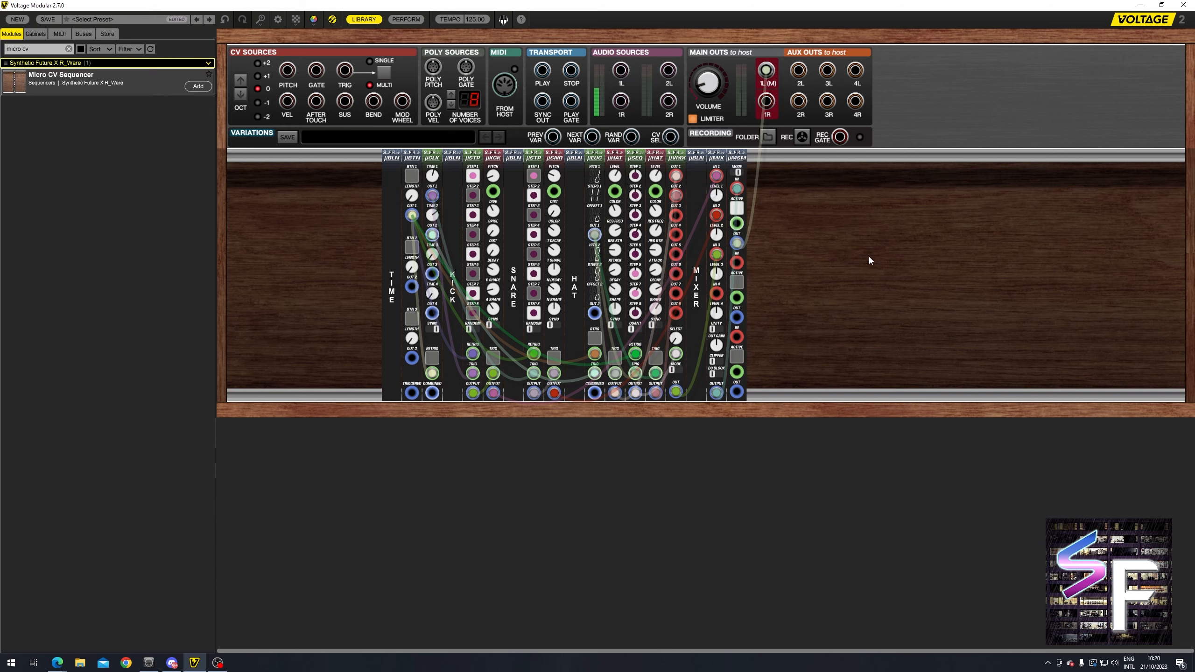
left_click_drag(905, 232, 315, 273)
left_click(856, 252)
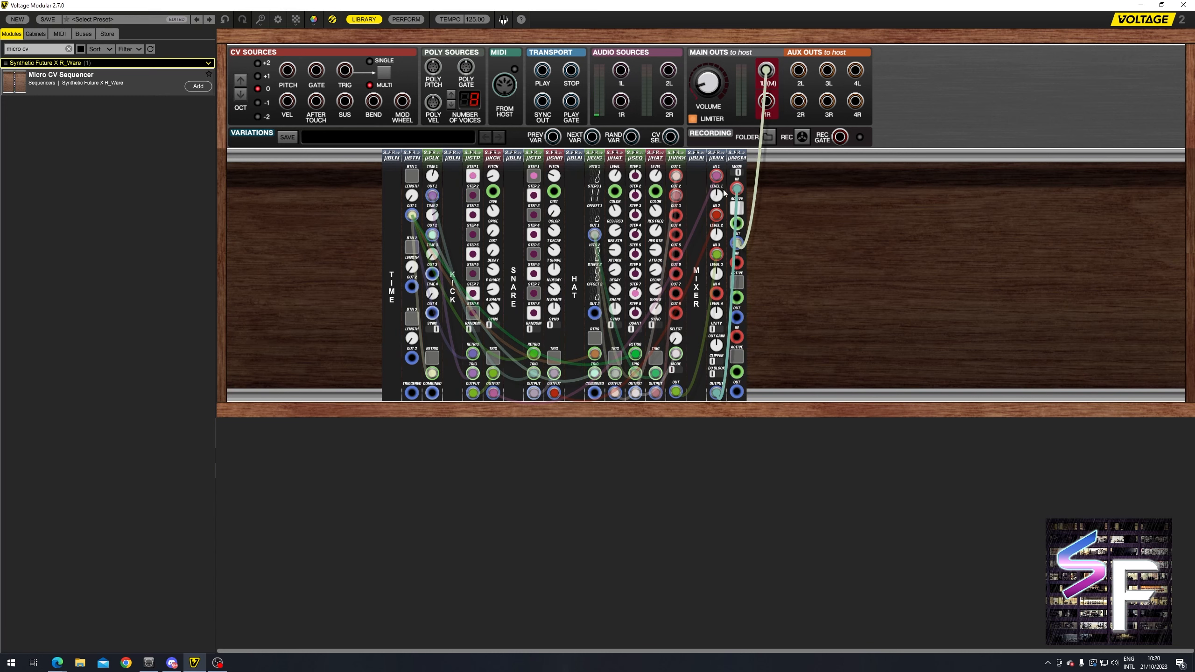
left_click(676, 158)
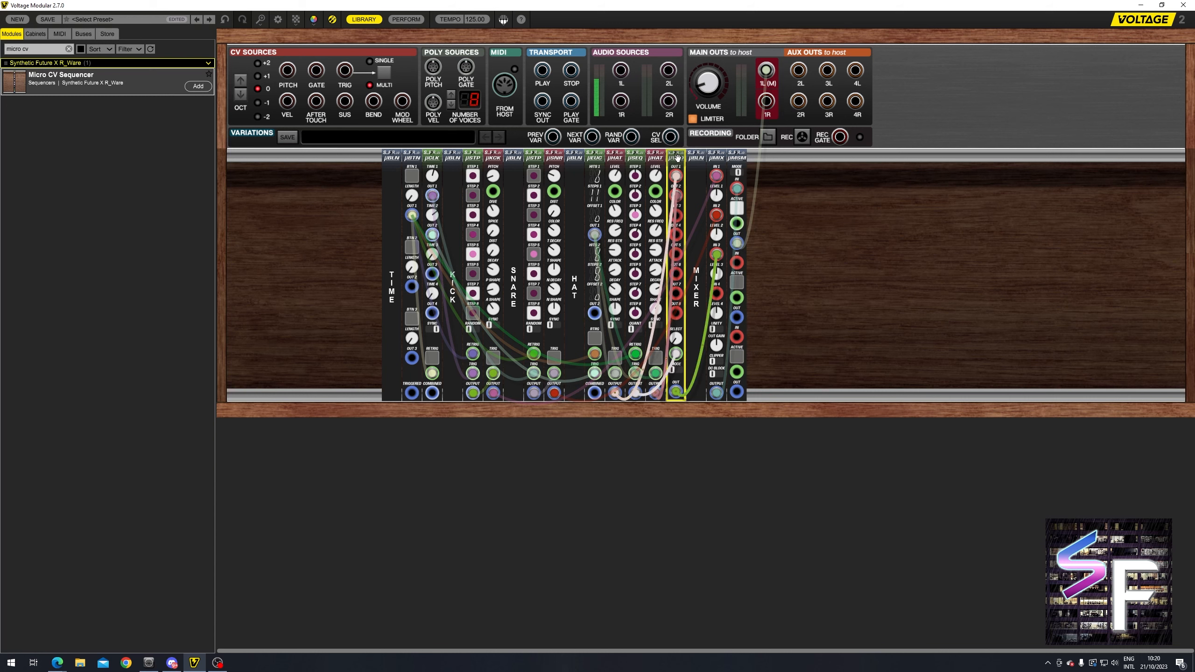
left_click(879, 264)
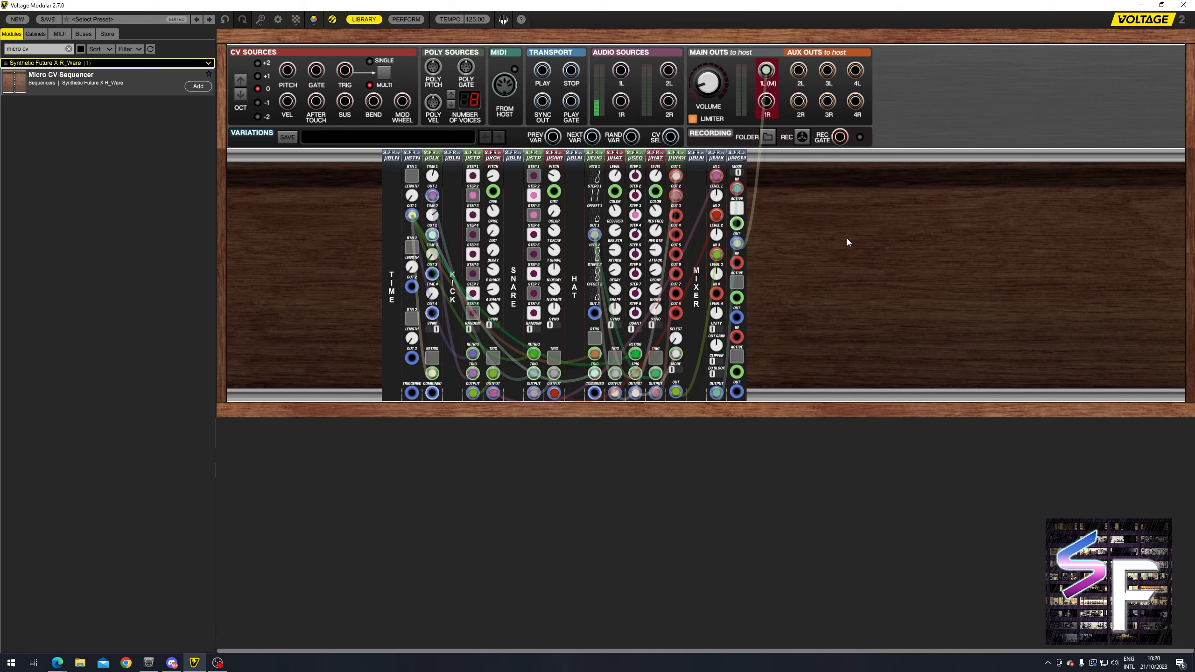
left_click_drag(875, 230, 157, 253)
left_click(936, 263)
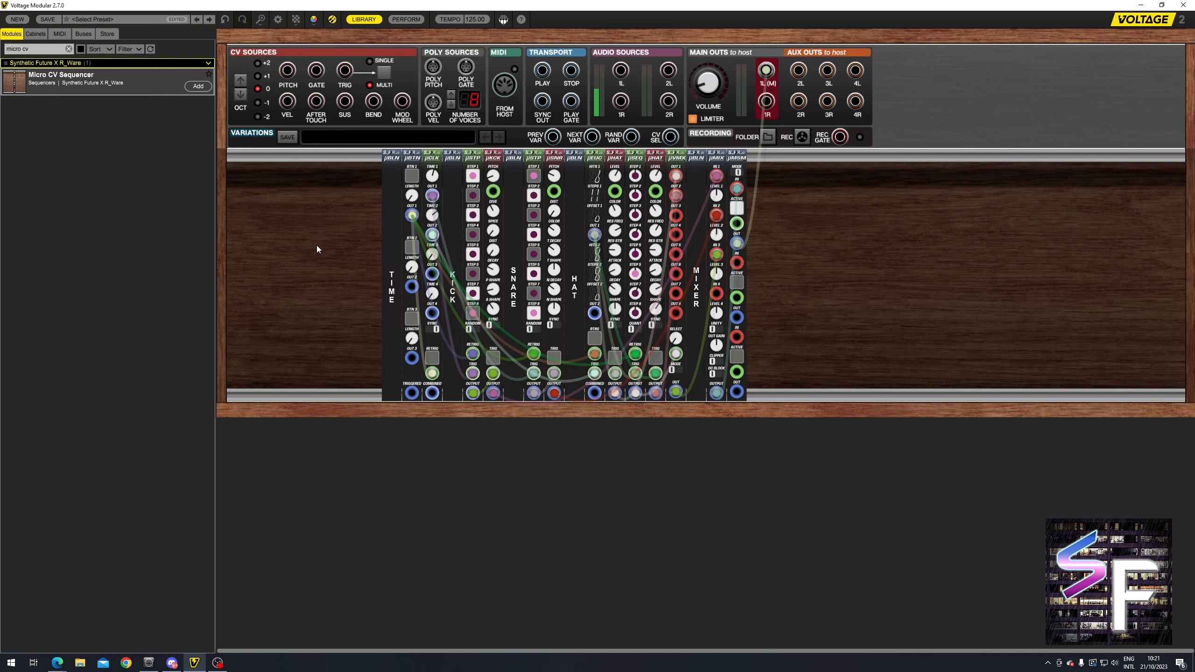
Switch to the ChokeTutorial preset and highlight the voltage controlled multiplexers in its kick, snare and hat groups.
left_click(55, 19)
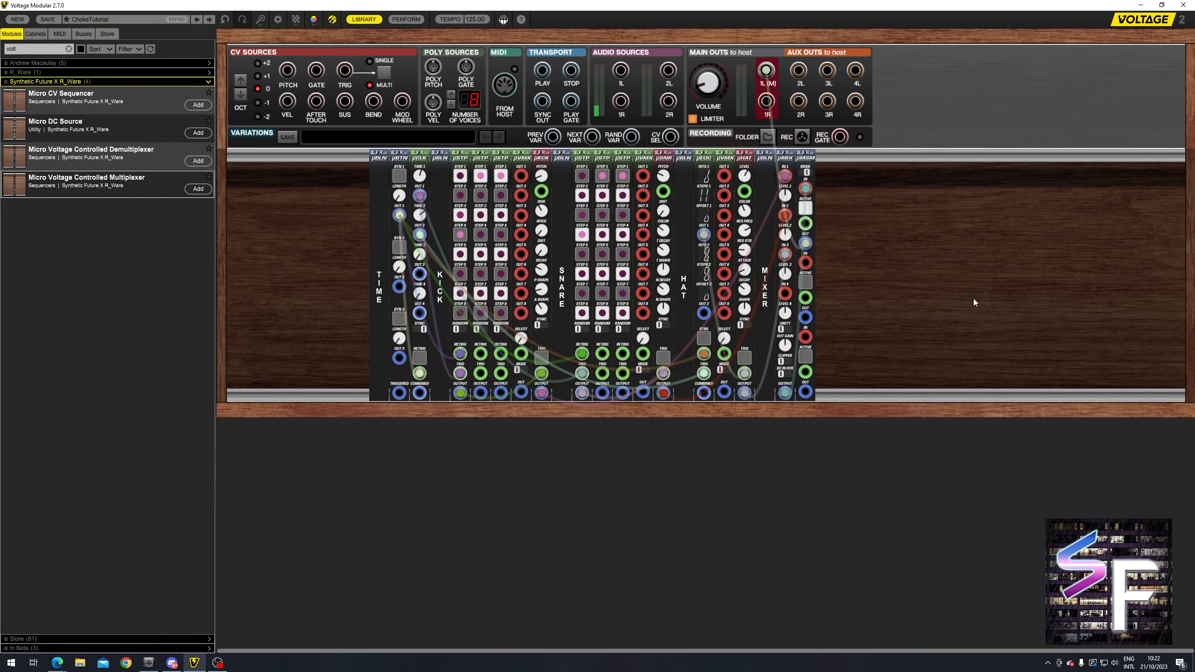
left_click_drag(949, 198, 230, 374)
left_click(1080, 210)
left_click(643, 157)
left_click(521, 158)
left_click(742, 158)
left_click(725, 158)
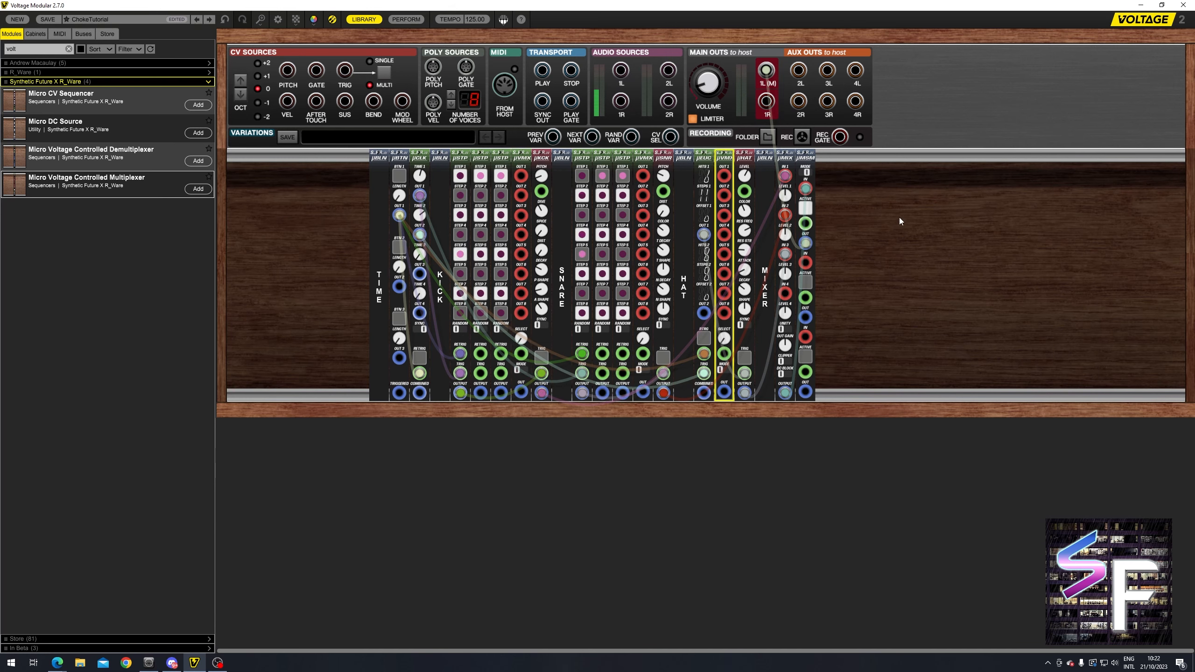
left_click(872, 291)
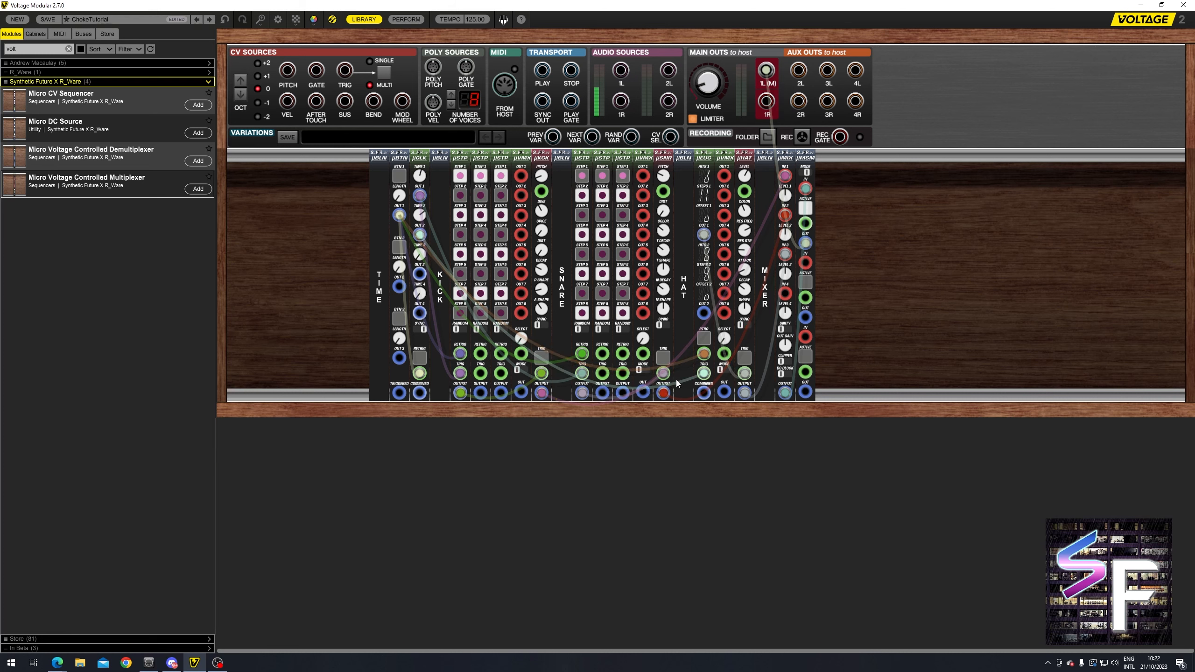
Insert a Micro DC Source module directly before the Time group.
double_click(30, 47)
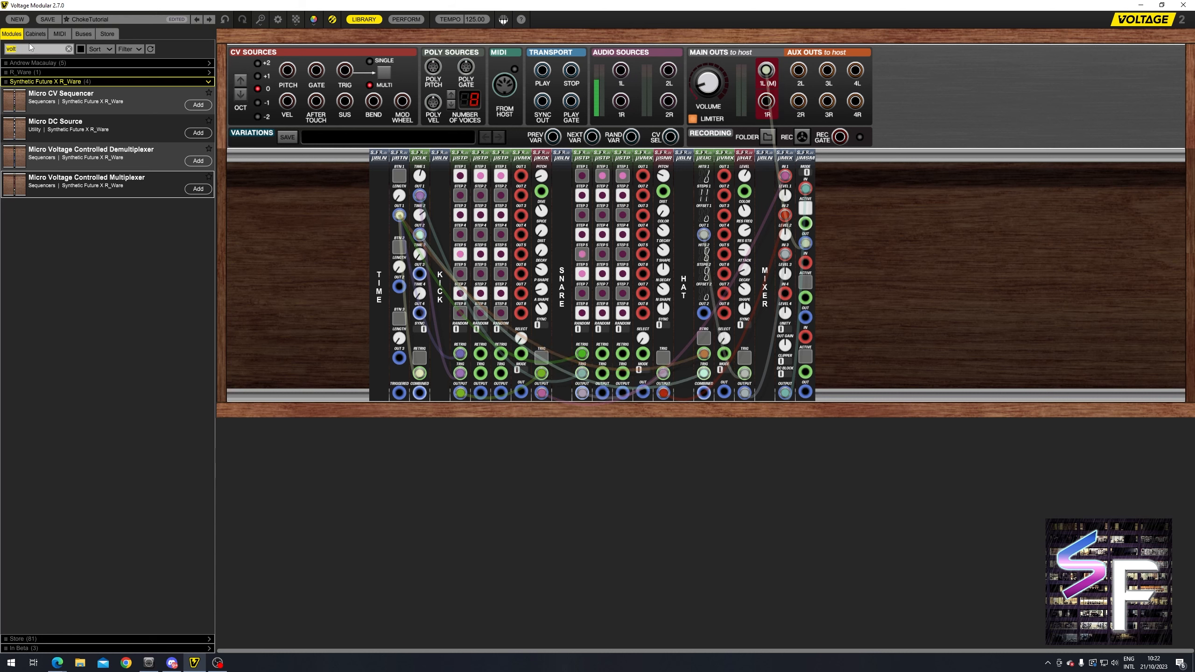
left_click_drag(67, 108, 367, 166)
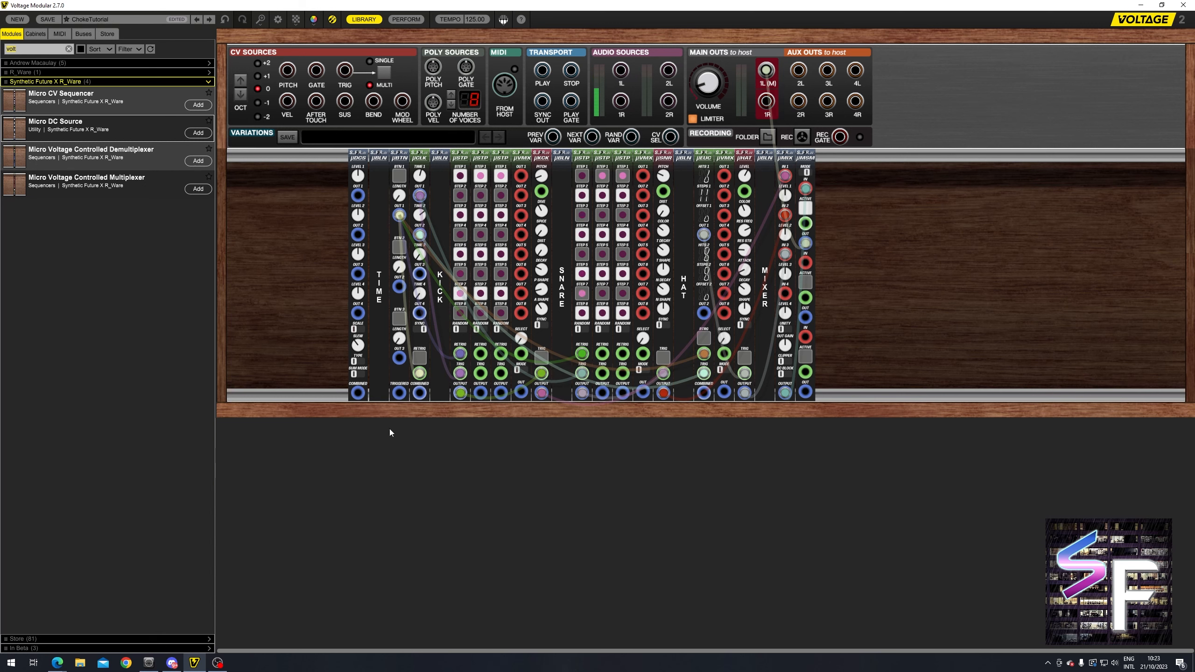
Patch the trigger button module's output 1 to the retrig inputs of the second and third kick and snare step sequencers.
left_click_drag(399, 215, 480, 354)
left_click(500, 353, "shift")
left_click(602, 353, "shift")
left_click(622, 354, "shift")
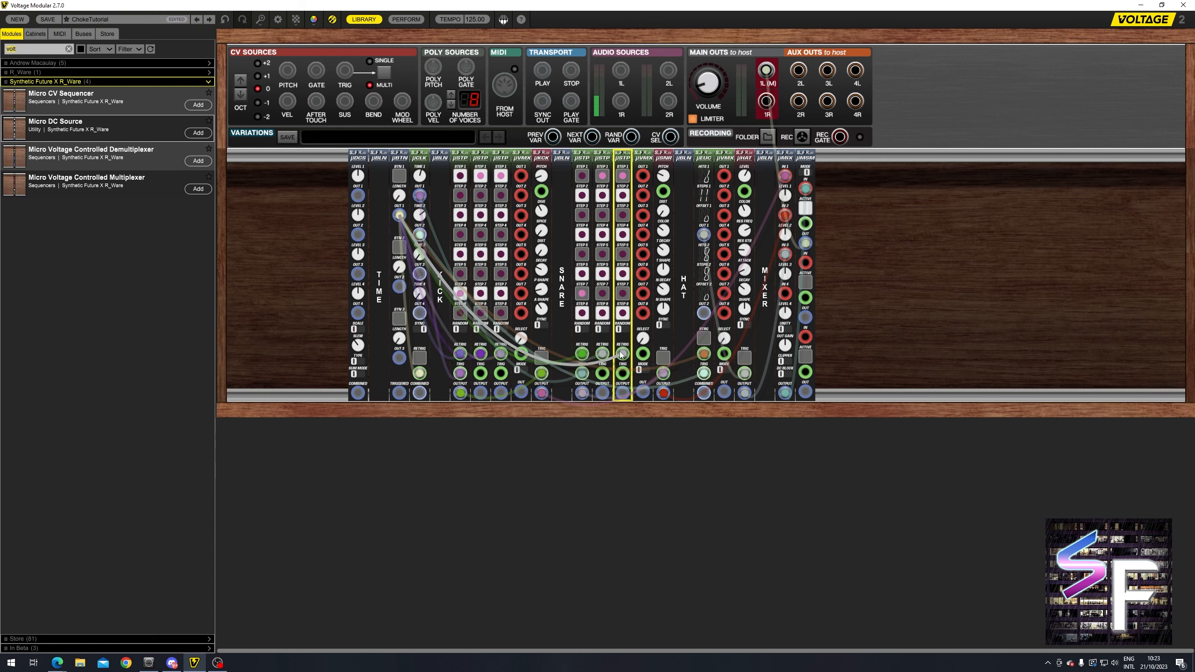
left_click(465, 445)
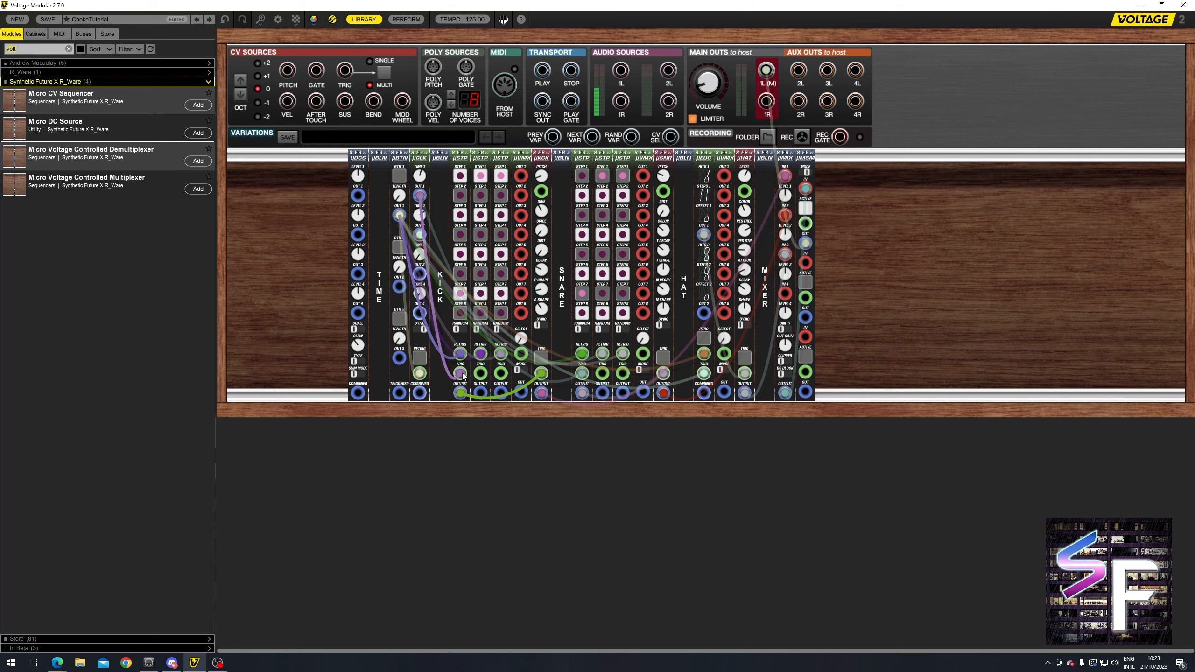
Patch clock output 1 to the trig inputs of the second and third kick and snare sequencers, and fire trigger button 1 to restart them.
left_click(419, 195, "shift")
left_click(480, 374, "shift")
left_click(500, 375, "shift")
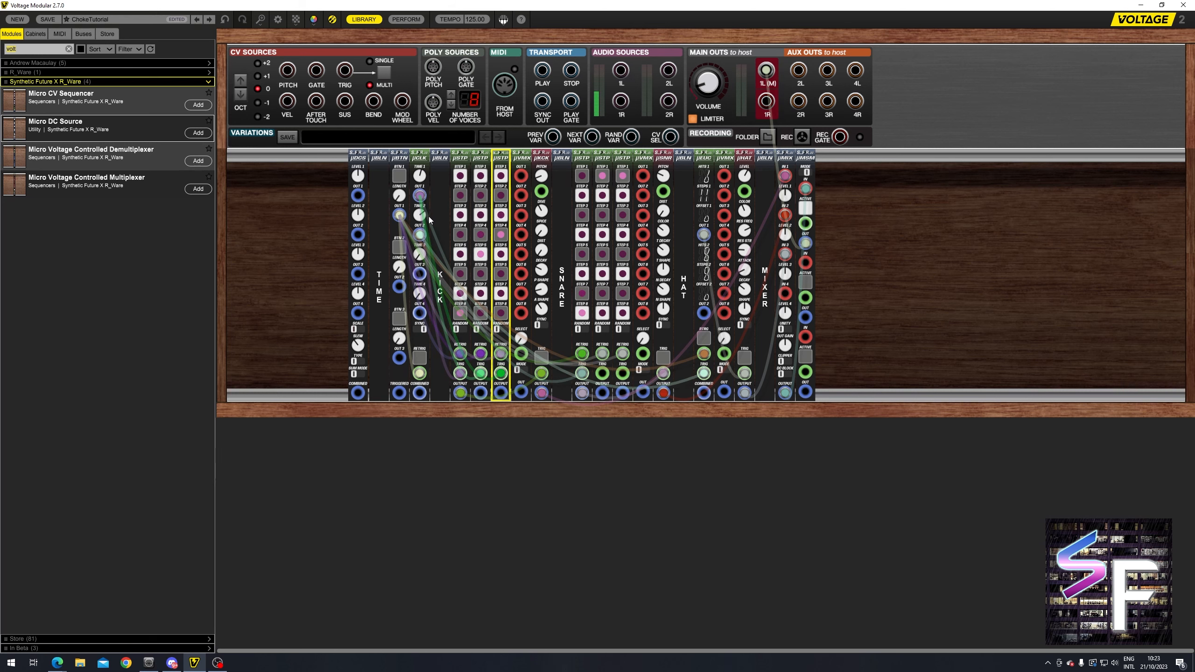
left_click(421, 197)
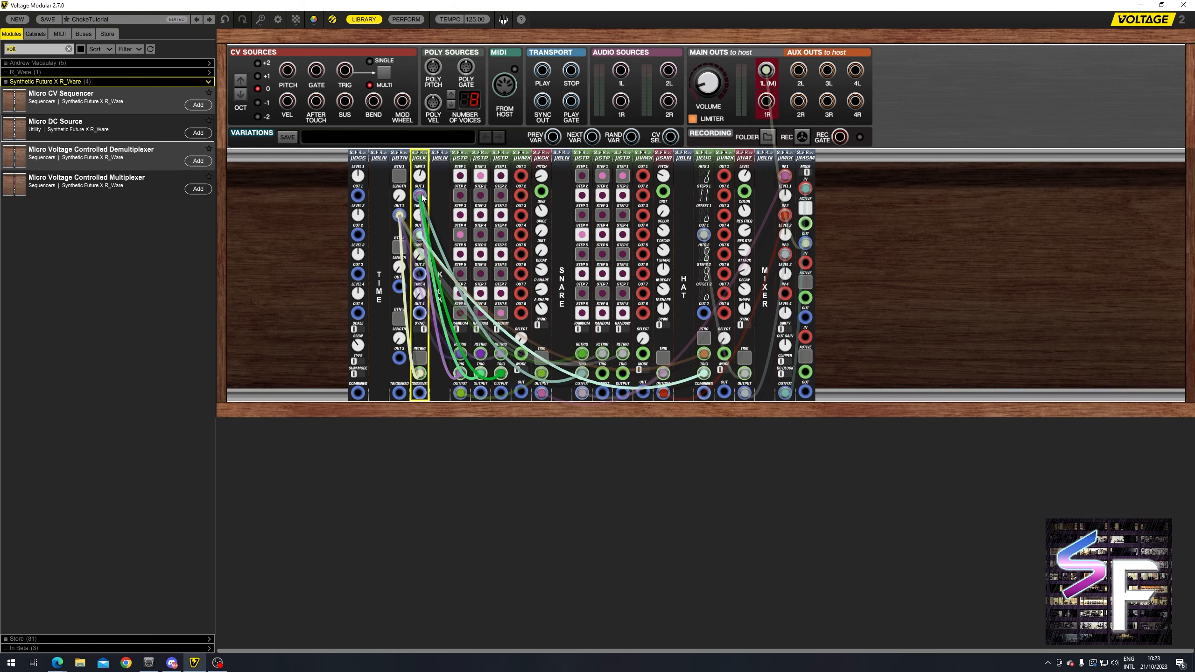
left_click(602, 374, "shift")
left_click(622, 373, "shift")
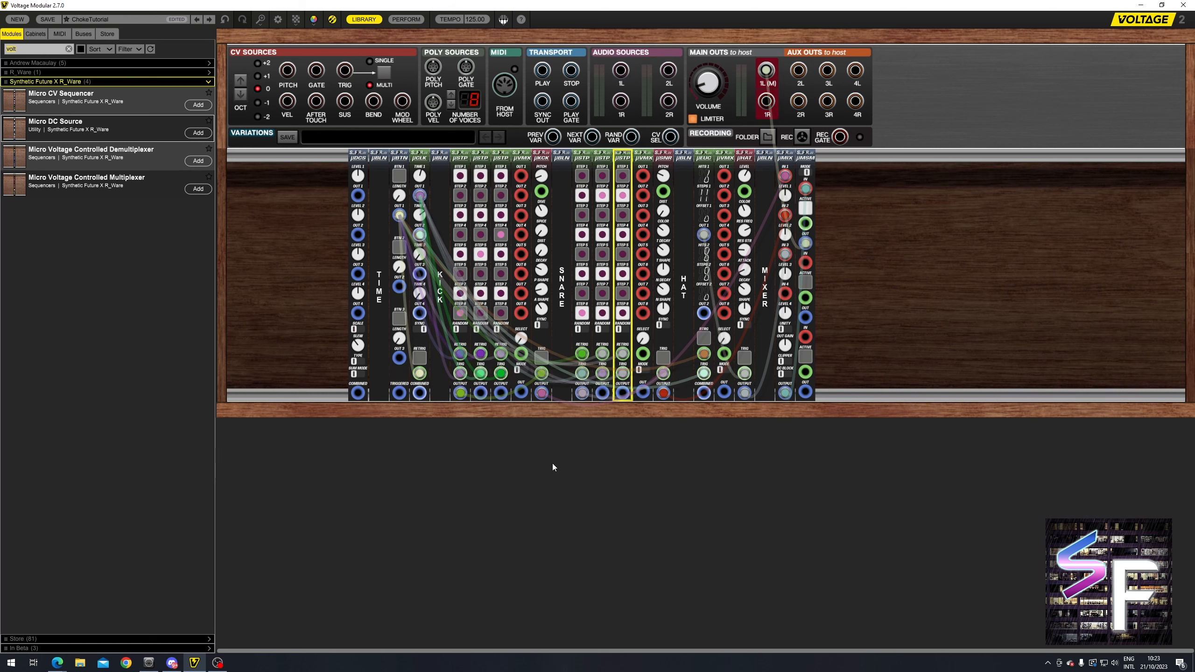
left_click(399, 176)
left_click(903, 293)
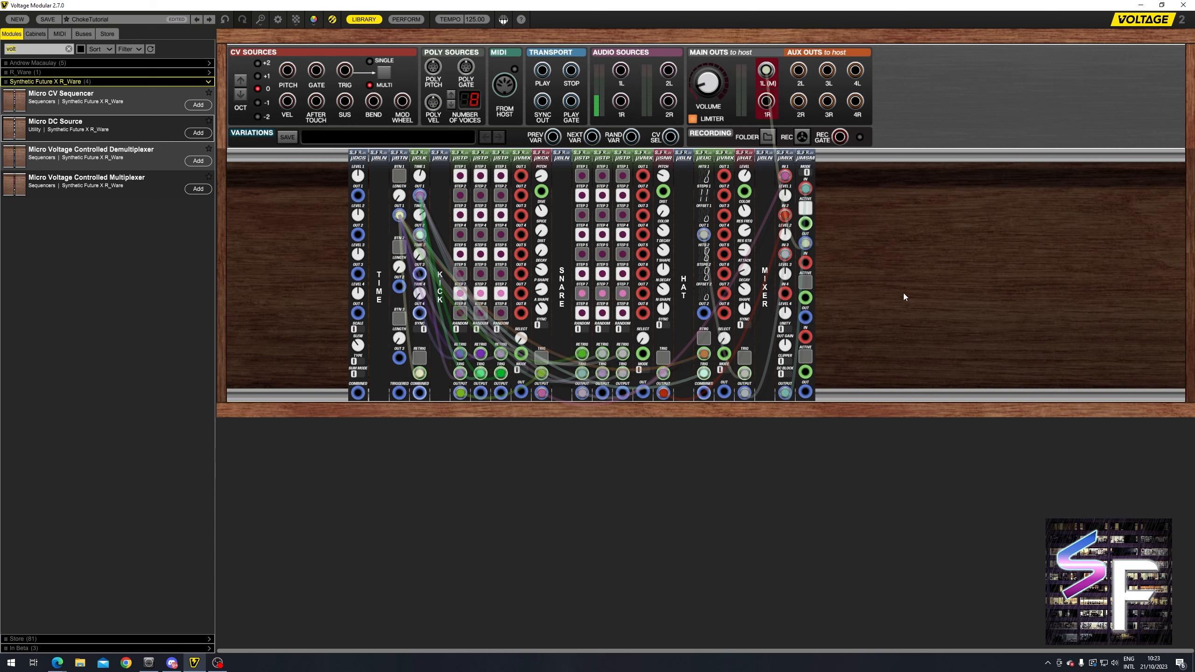
Disconnect the direct sequencer cables from the kick and snare trigger inputs.
left_click_drag(541, 373, 663, 373)
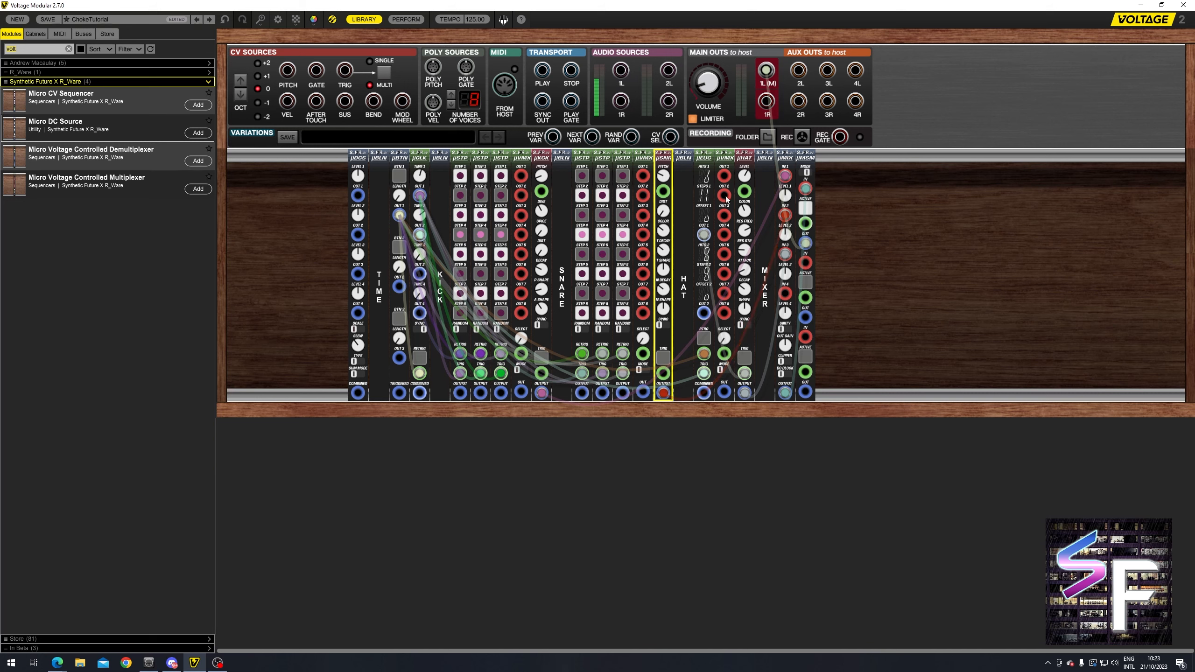
mouse_move(724, 155)
left_mouse_down()
mouse_move(766, 156)
mouse_move(724, 156)
left_mouse_up()
left_click_drag(929, 154, 698, 178)
left_click_drag(707, 157, 705, 157)
left_click(832, 221)
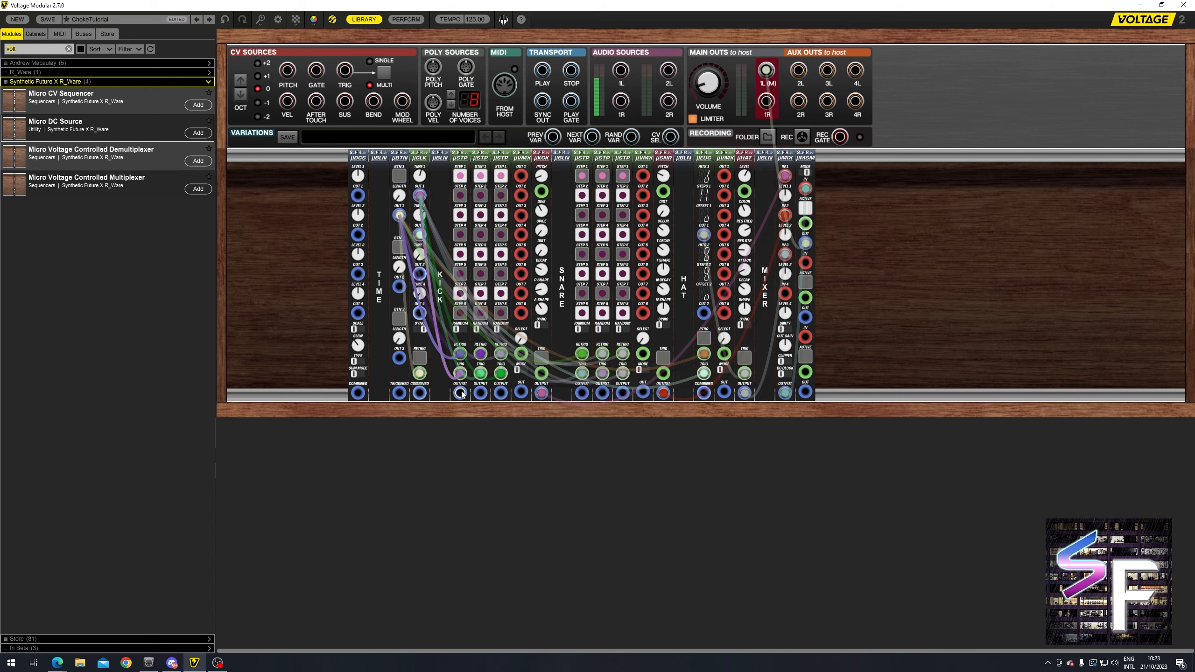
Patch the three kick sequencer outputs into the kick multiplexer's first three inputs and its output to the kick's trigger input.
left_click_drag(461, 393, 521, 177)
left_click_drag(481, 393, 521, 197)
left_click_drag(501, 394, 521, 216)
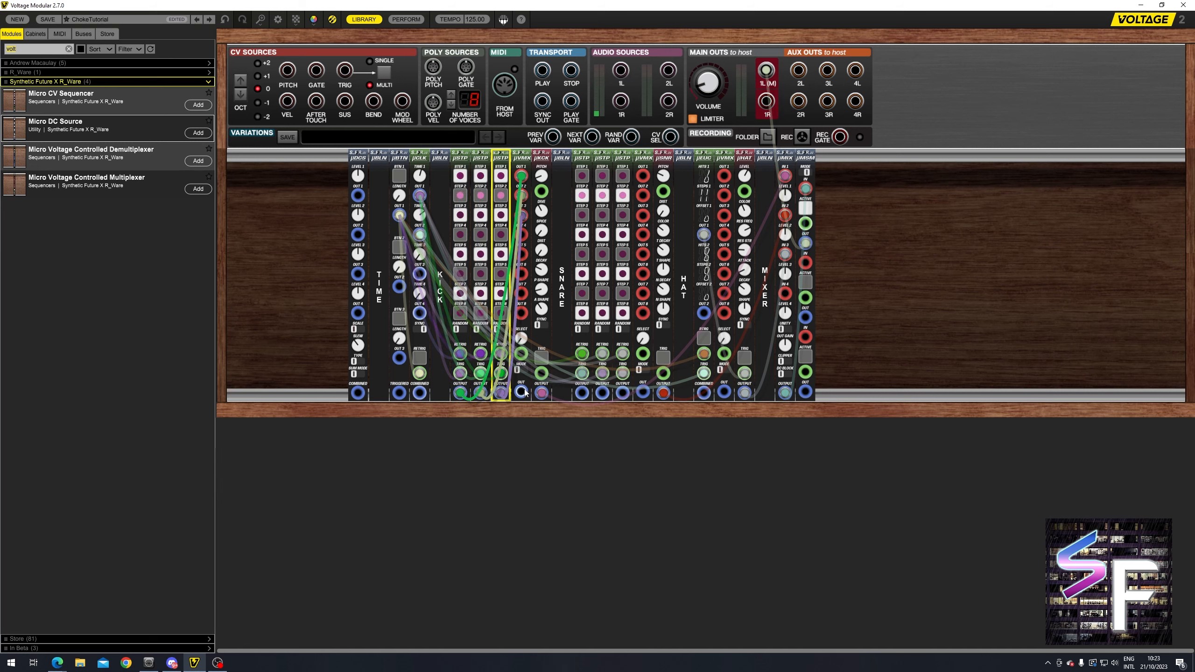
left_click_drag(522, 392, 542, 374)
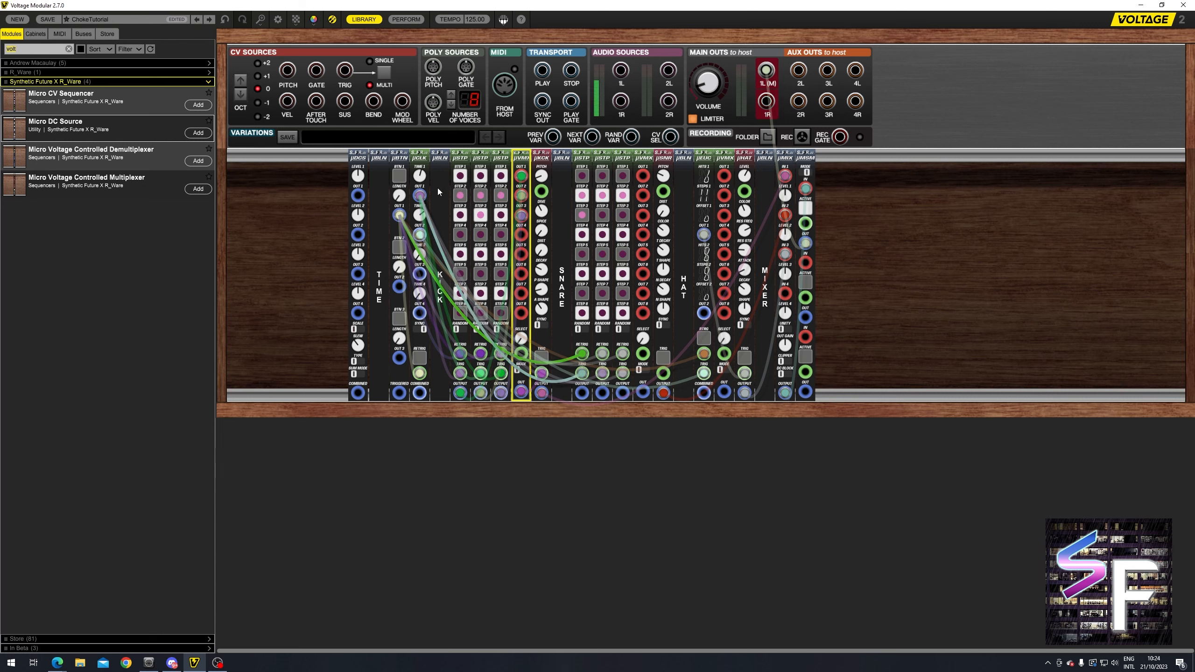
Patch the three snare sequencer outputs into the second, third and fourth inputs of the snare multiplexer.
left_click(582, 395)
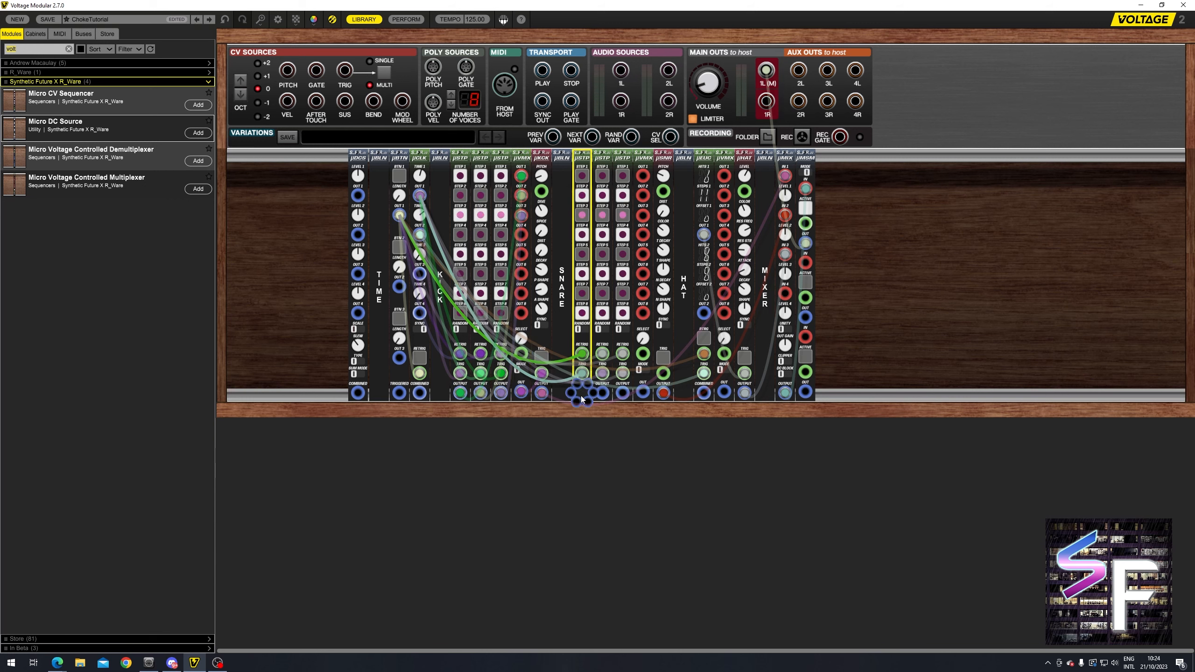
left_click(596, 452)
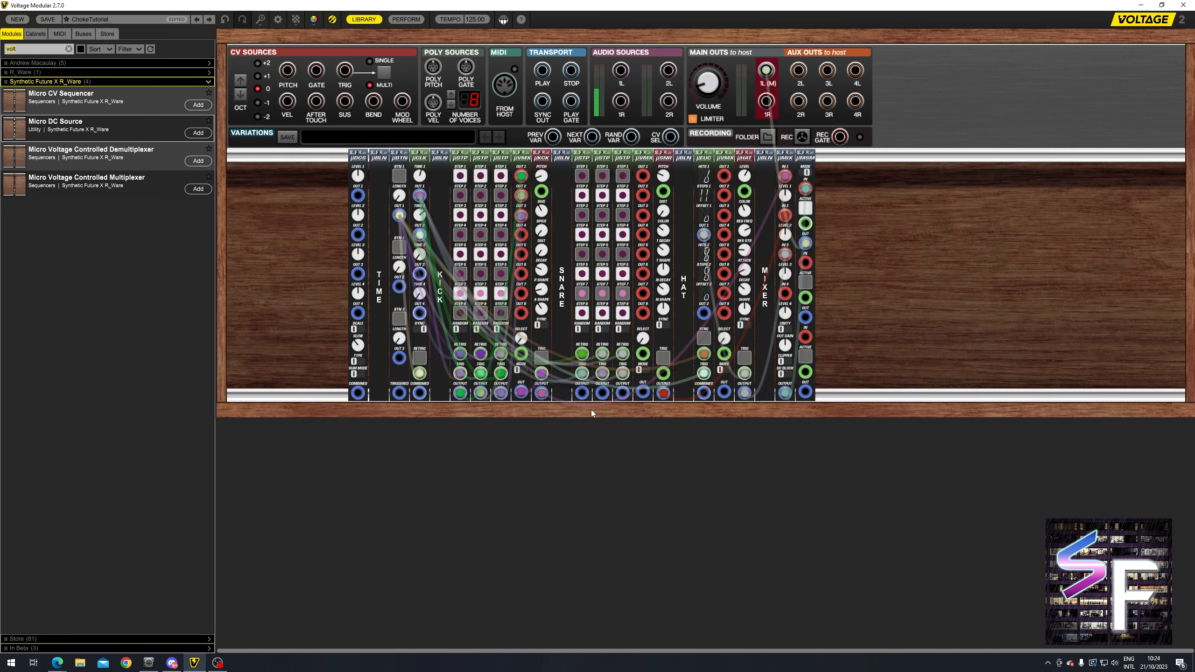
left_click(584, 398)
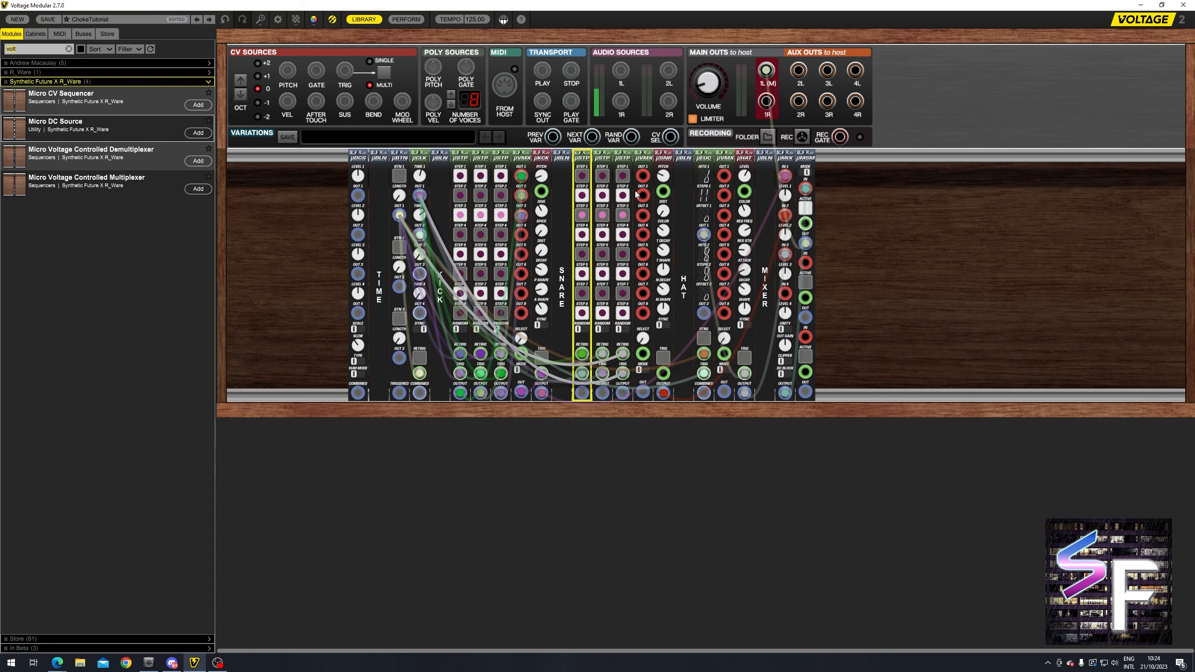
left_click_drag(635, 190, 643, 176)
left_click_drag(602, 393, 644, 195)
left_click_drag(622, 393, 643, 217)
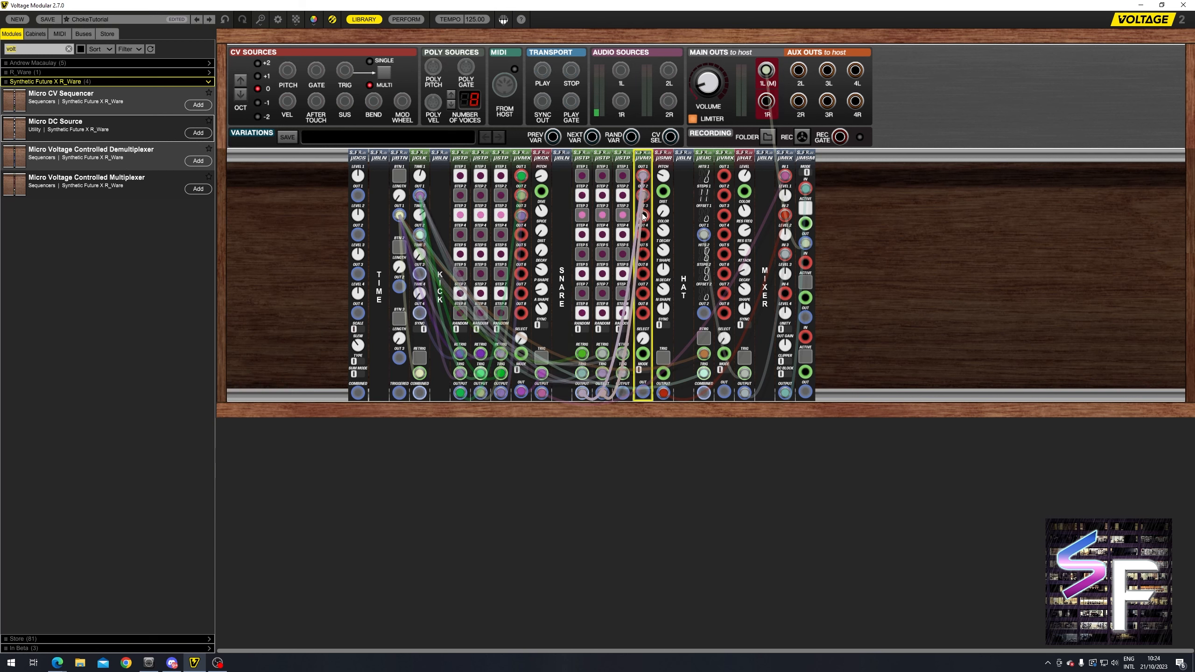
left_click_drag(622, 392, 643, 196)
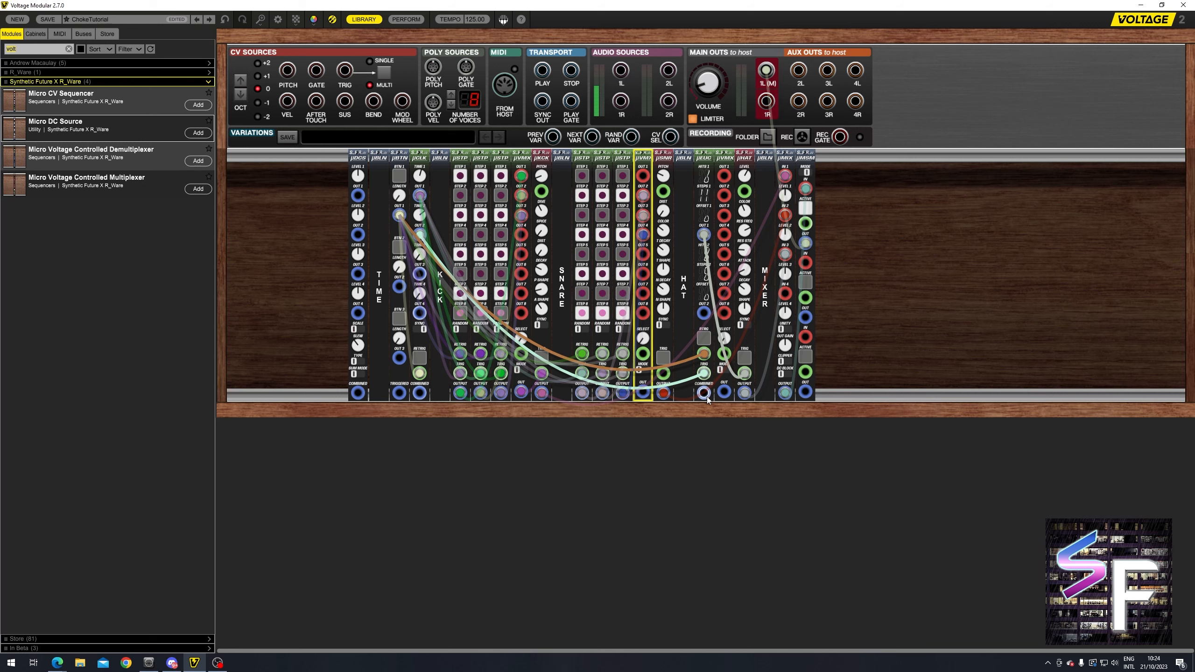
Route the hat sequencer's outputs 1, 2 and combined into the hat multiplexer's second to fourth inputs, and its output to the hat's trigger.
left_click_drag(744, 375, 724, 197)
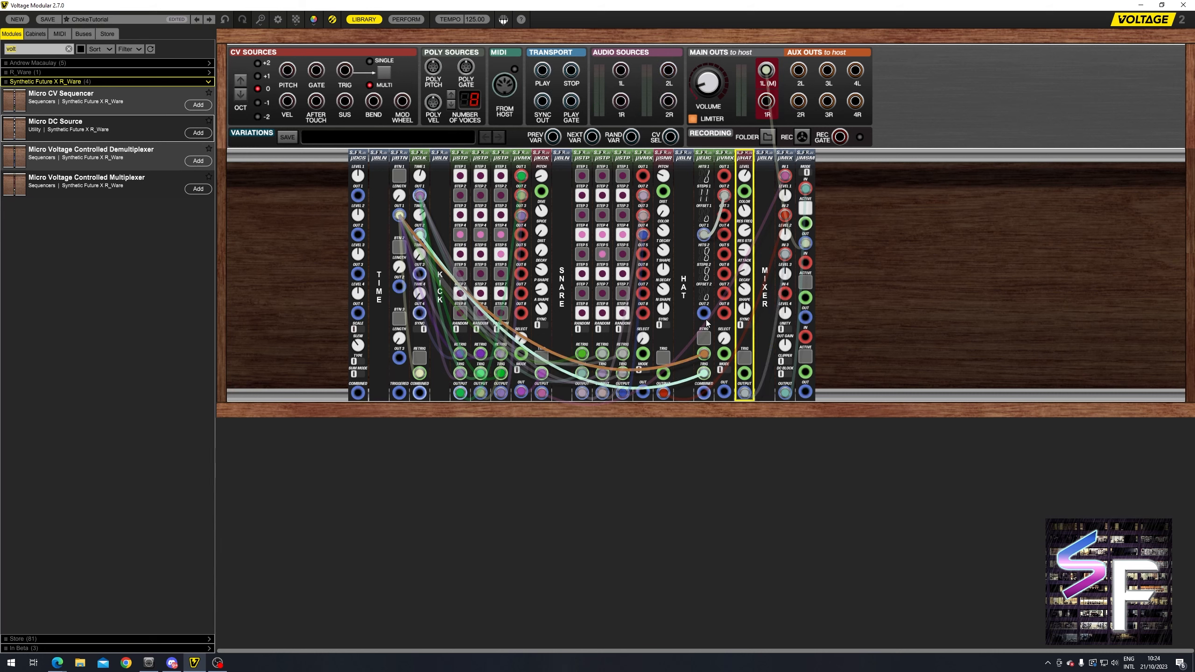
left_click_drag(704, 314, 724, 215)
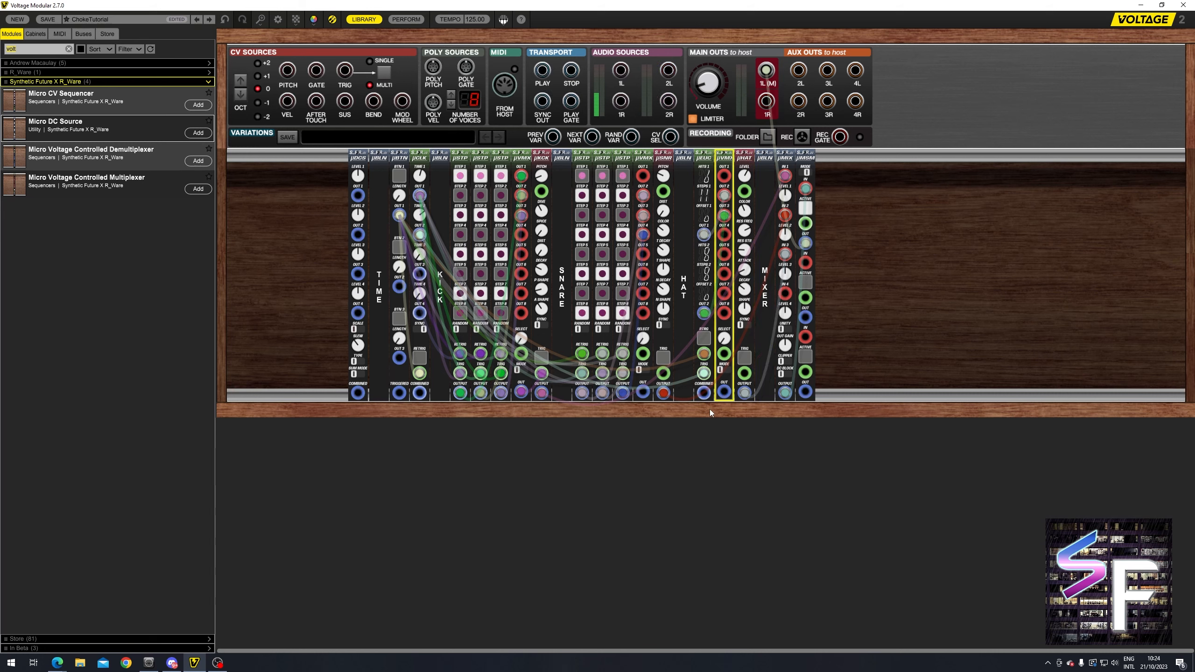
left_click_drag(704, 392, 724, 235)
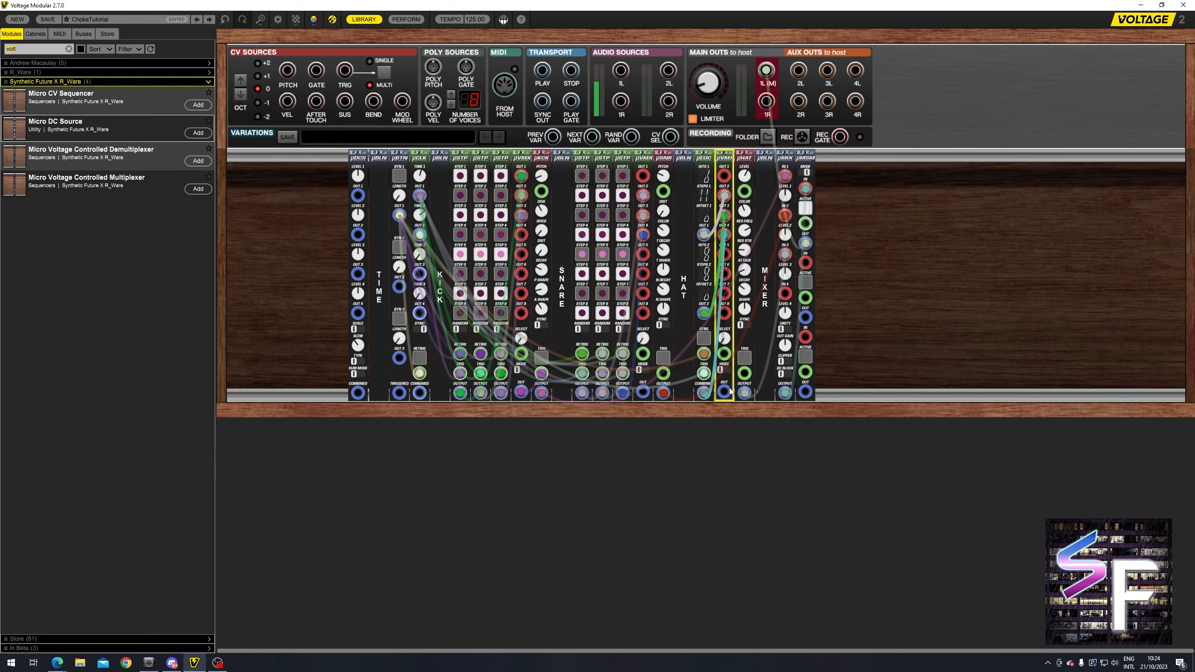
left_click(883, 325)
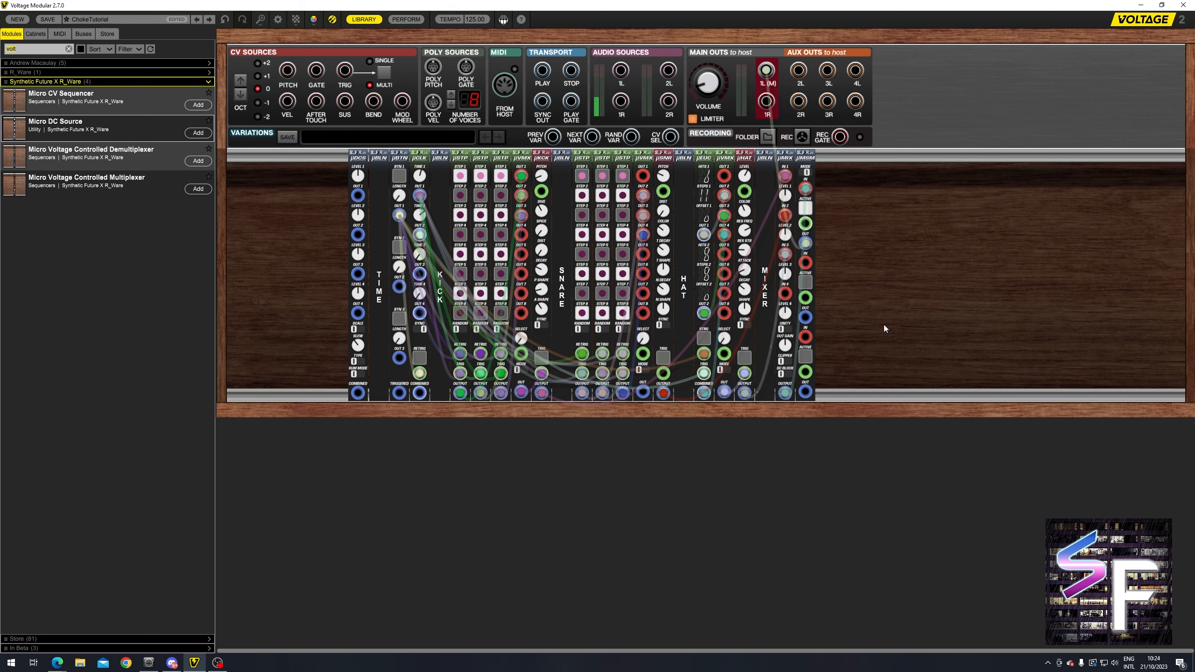
Patch the DC source's output 1 to the select CV inputs of the kick, snare and hat multiplexers.
left_click(356, 197)
left_click(519, 356)
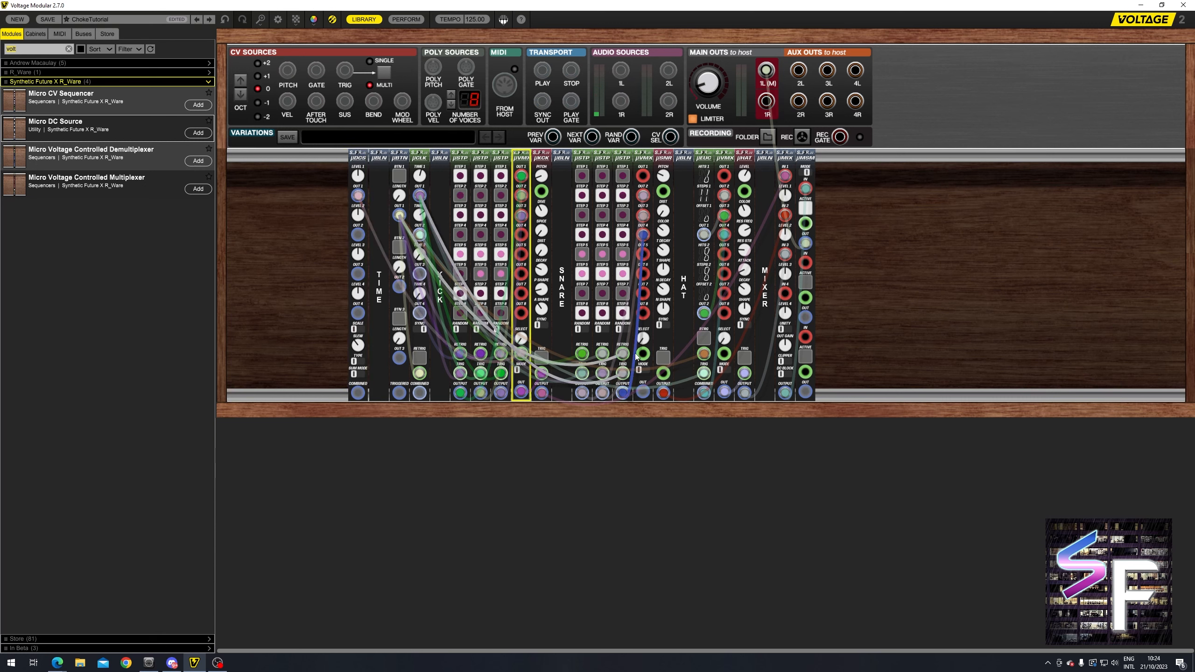
left_click(642, 355)
left_click(911, 306)
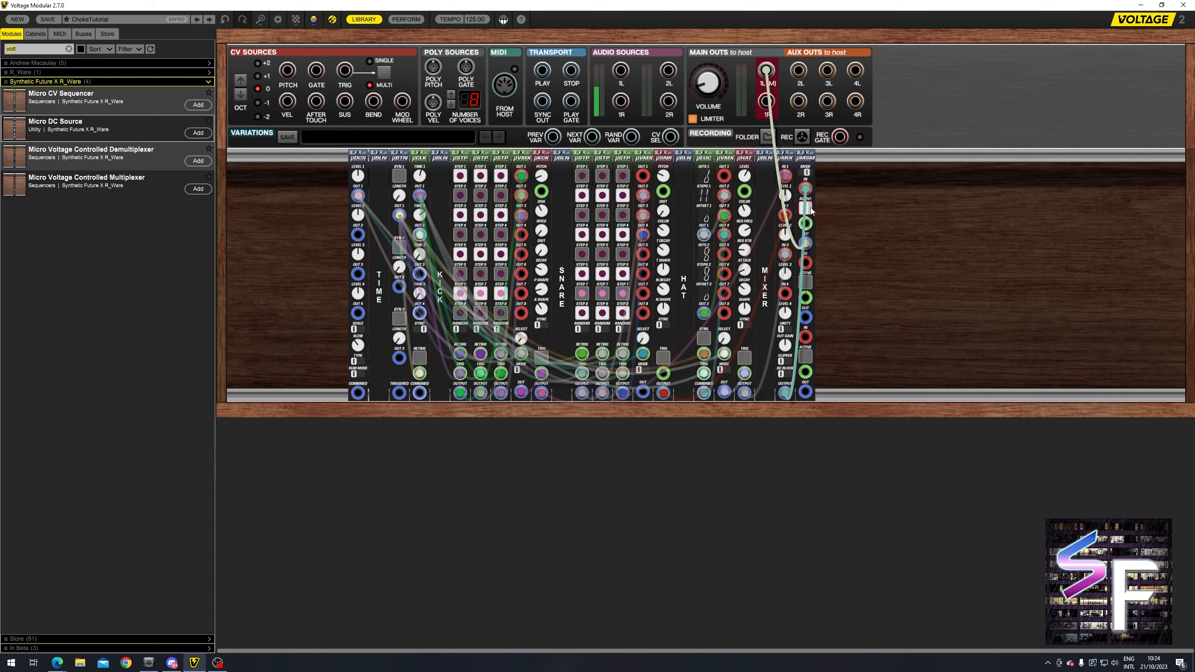
Unmute the drum mix and set the DC source's level 1 to 0.70.
left_click(812, 212)
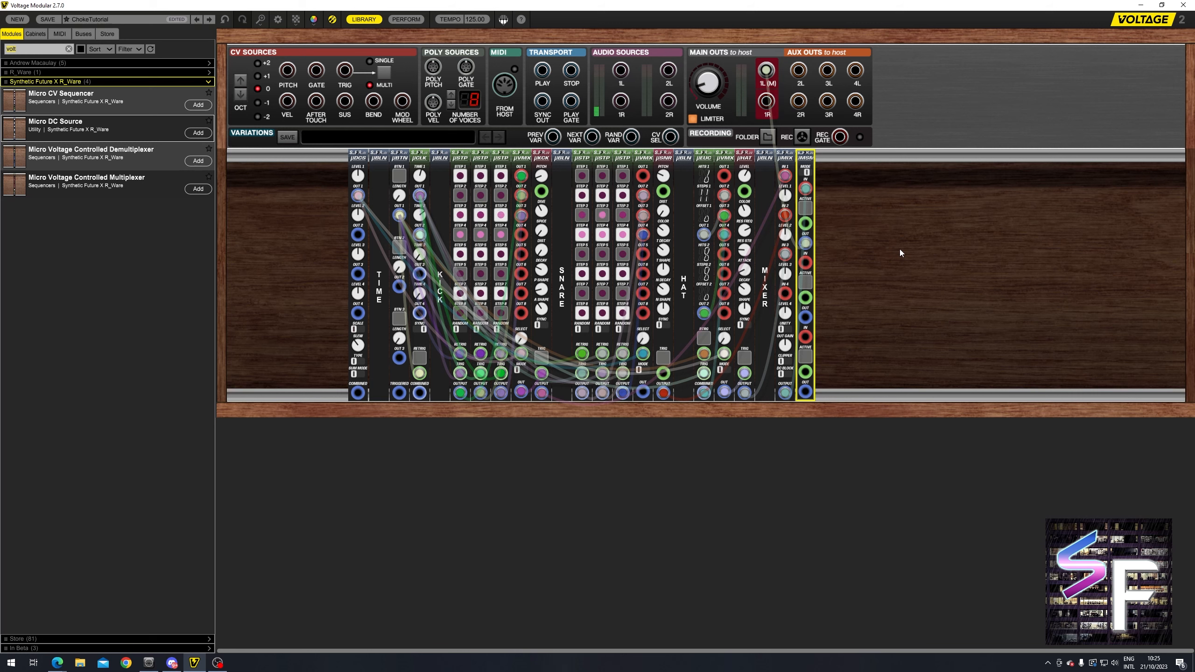
left_click(358, 180)
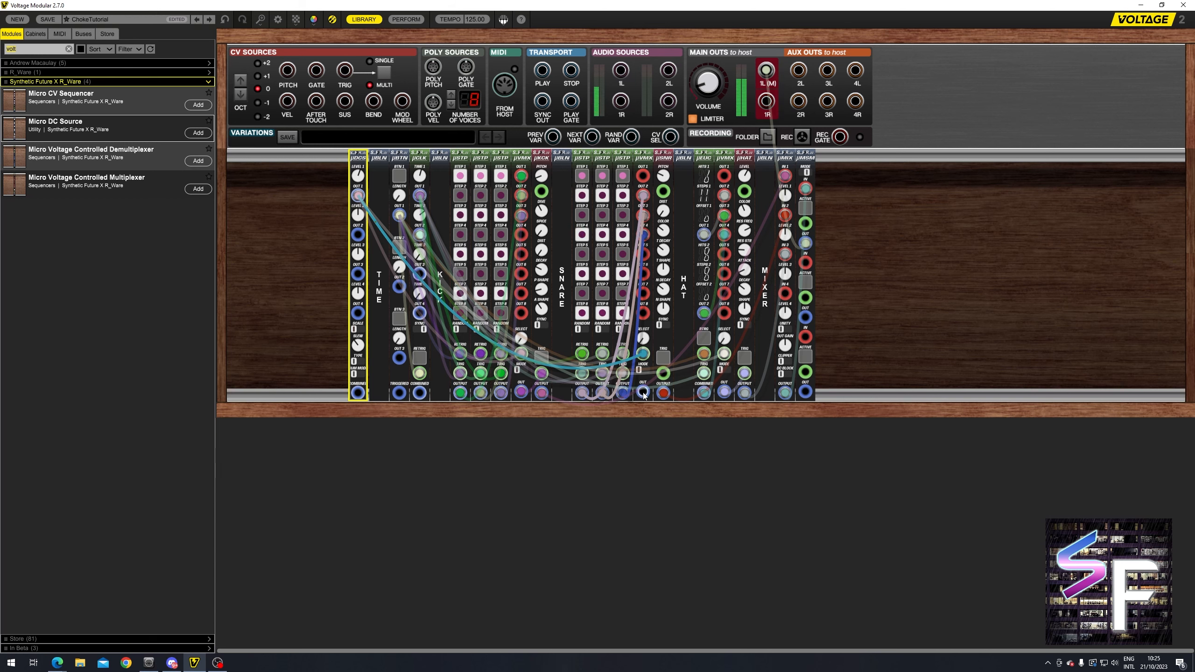
Patch the snare multiplexer's output to the snare's trigger input and rework the first snare sequencer's pattern with step 5 on.
left_click_drag(642, 391, 663, 374)
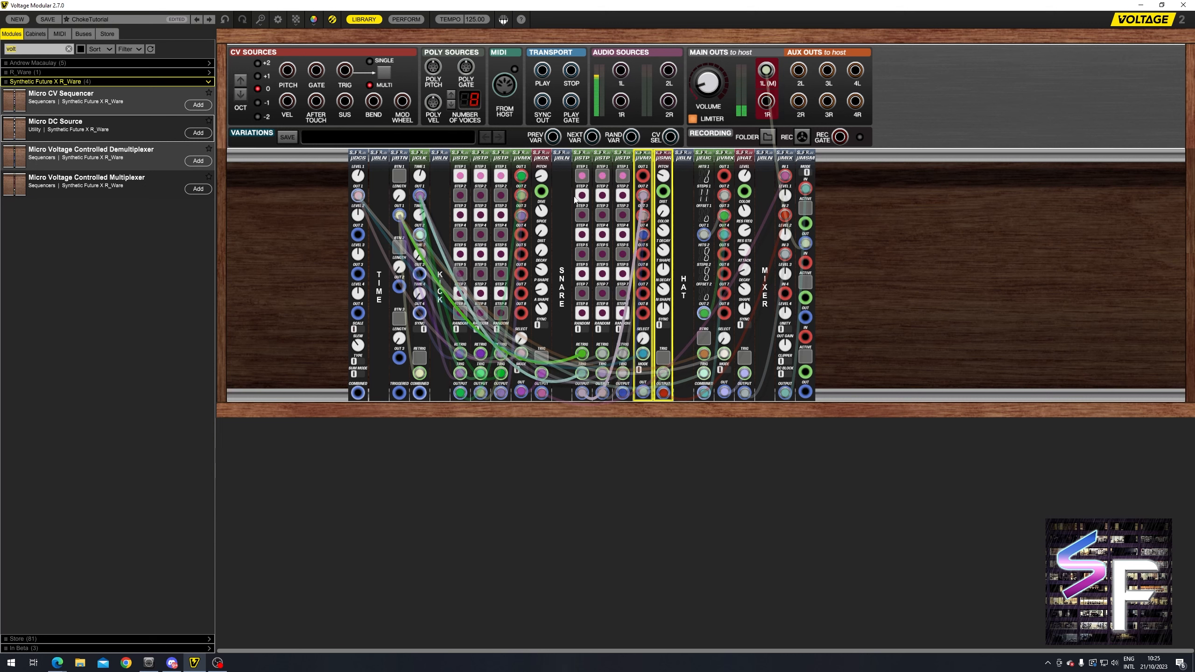
left_click(591, 254)
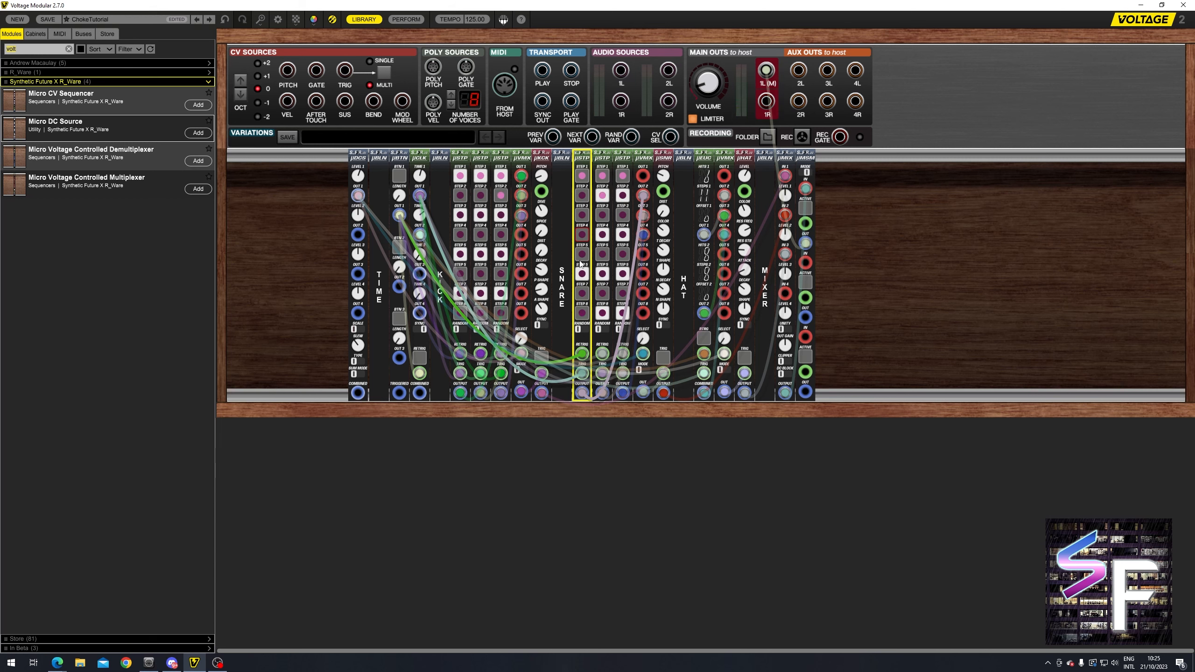
left_click(583, 234)
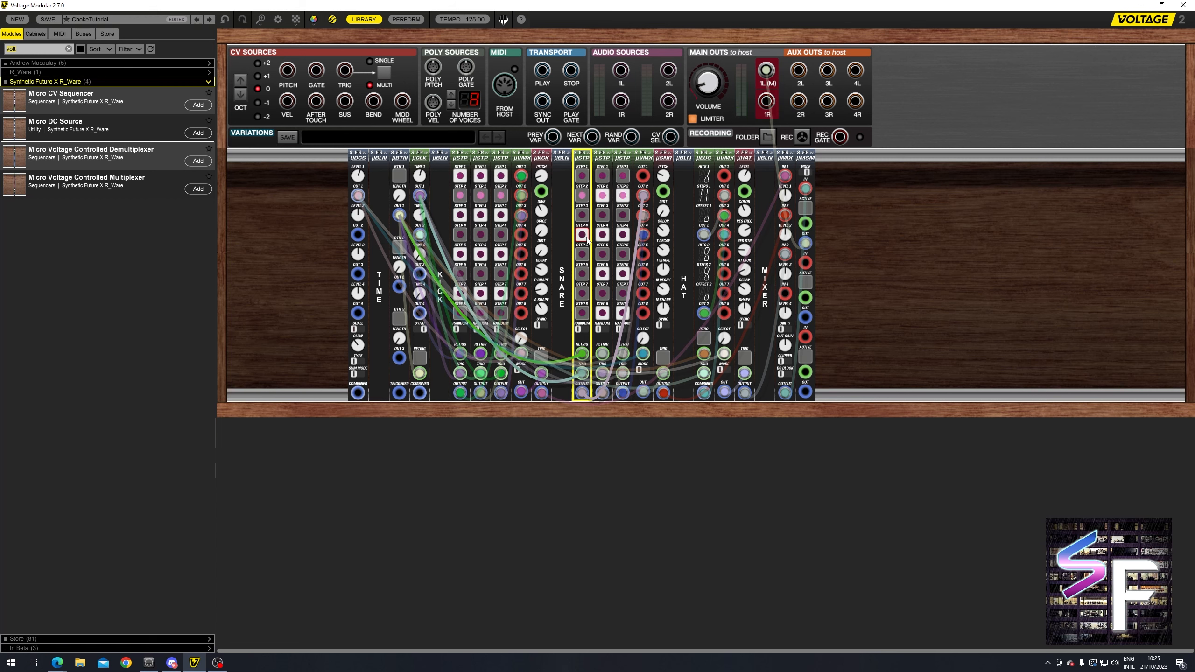
left_click(585, 316)
left_click(583, 256)
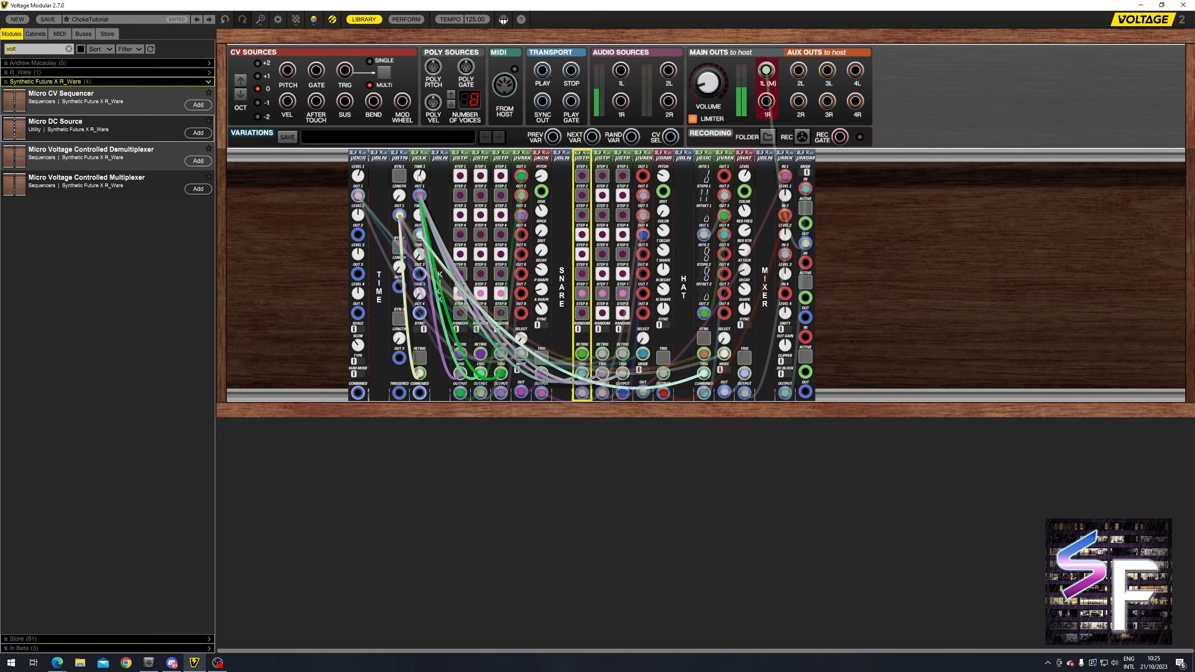
Set the DC source's level 1 to 1.4.
left_click(357, 179)
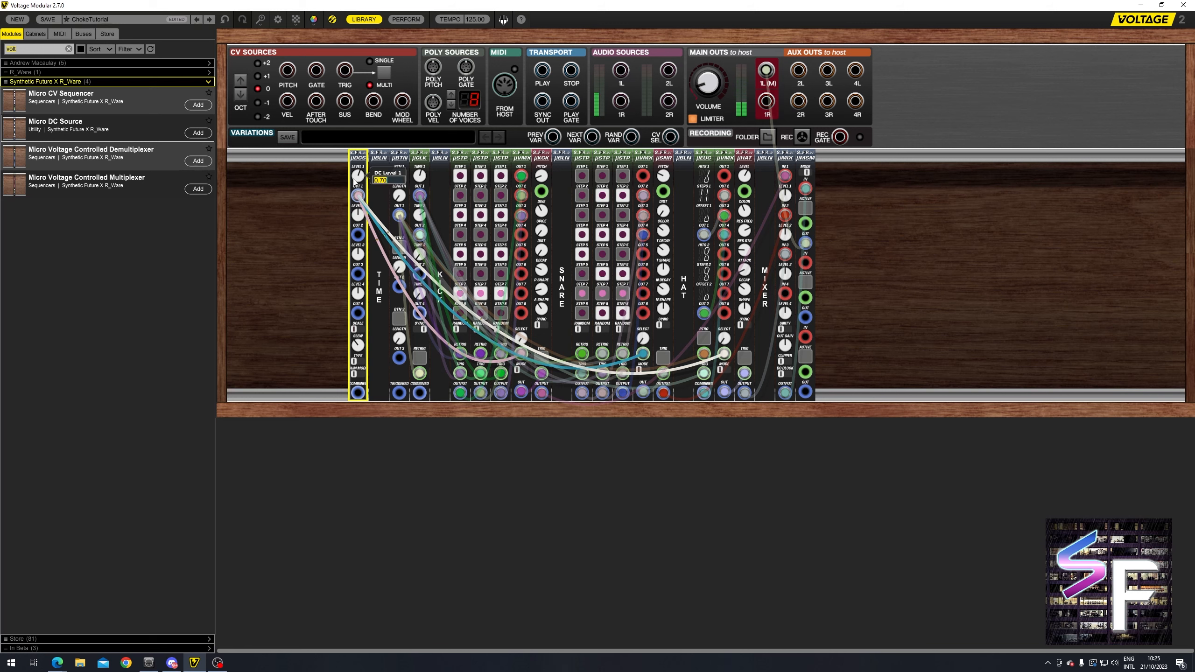
type("1.4")
key("Return")
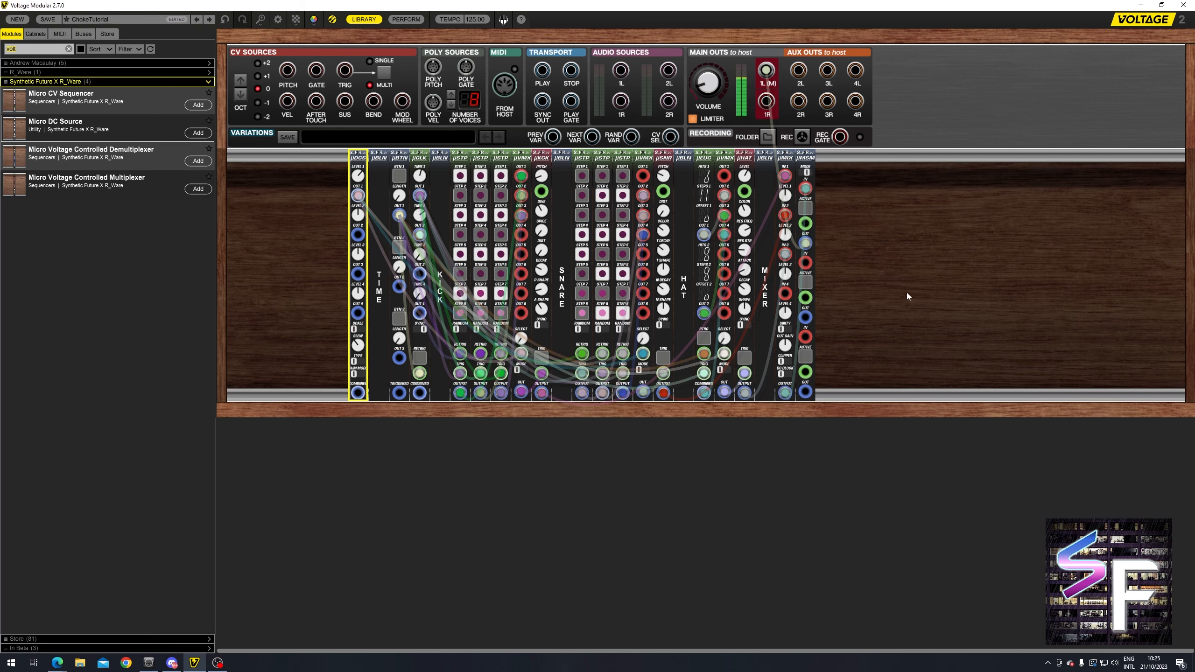
Vary the second and third kick sequencers' patterns by toggling step 6, and turn on step 8 of the third.
left_click(487, 266)
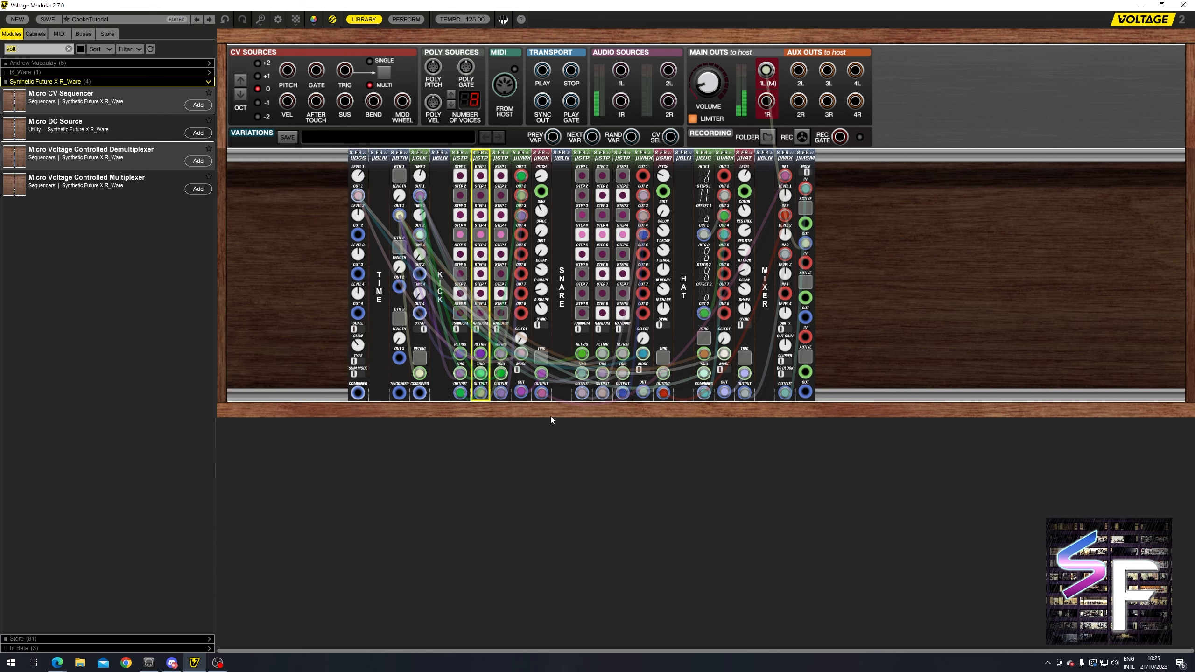
left_click(480, 275)
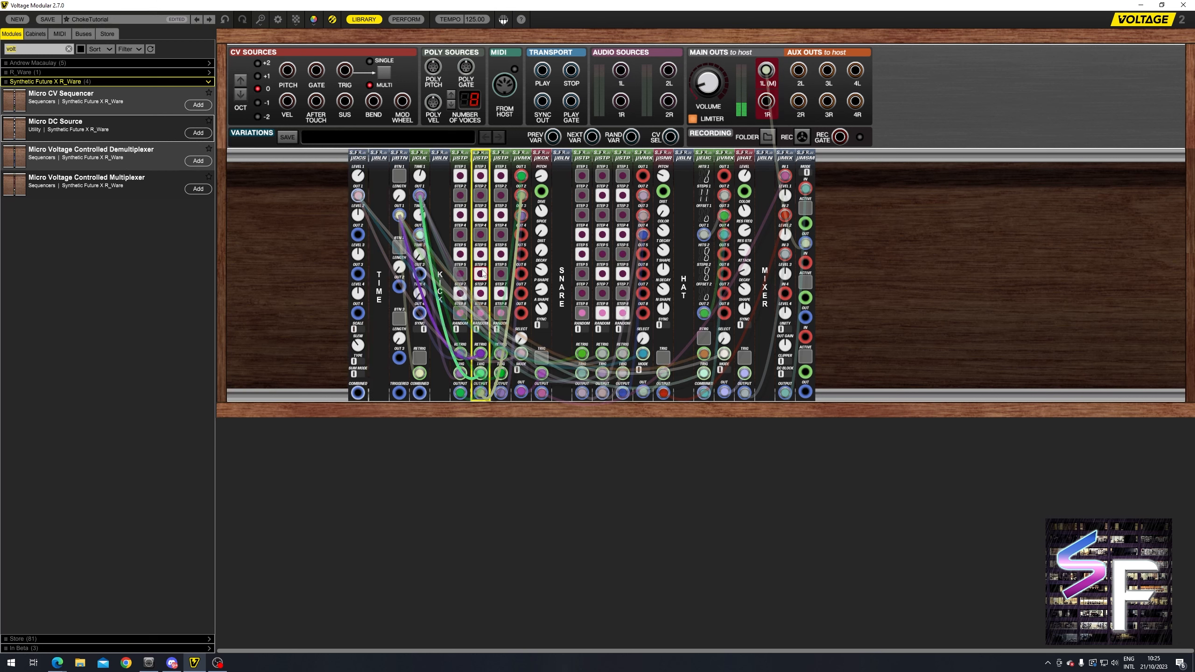
left_click(501, 275)
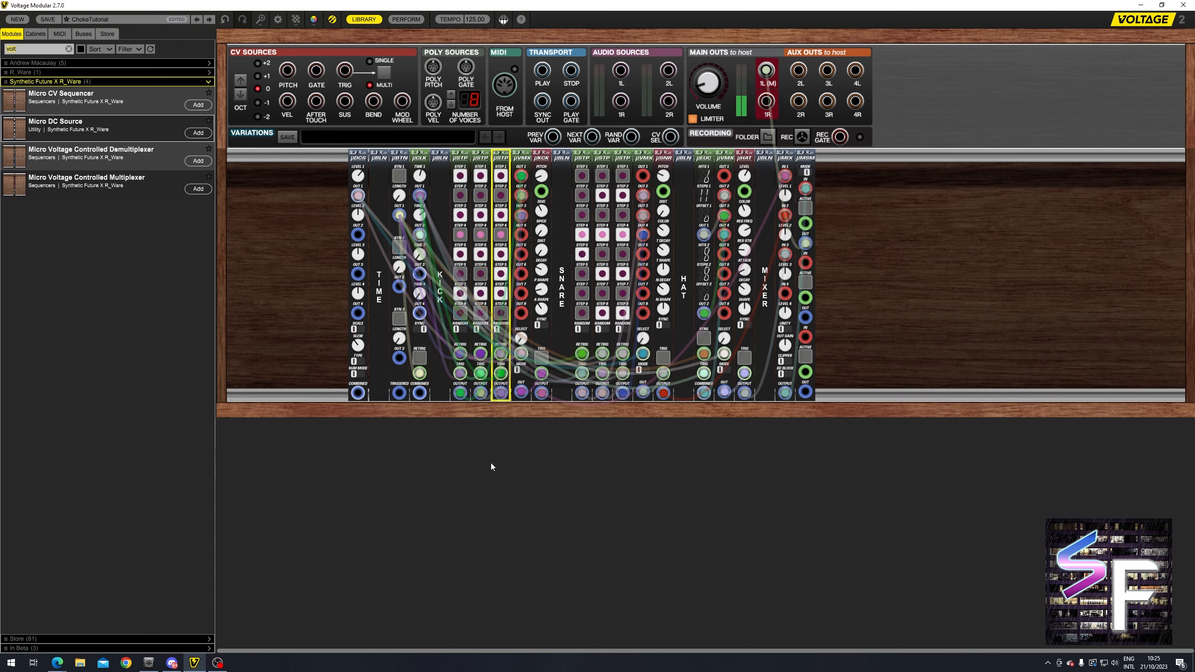
left_click(500, 275)
left_click(501, 314)
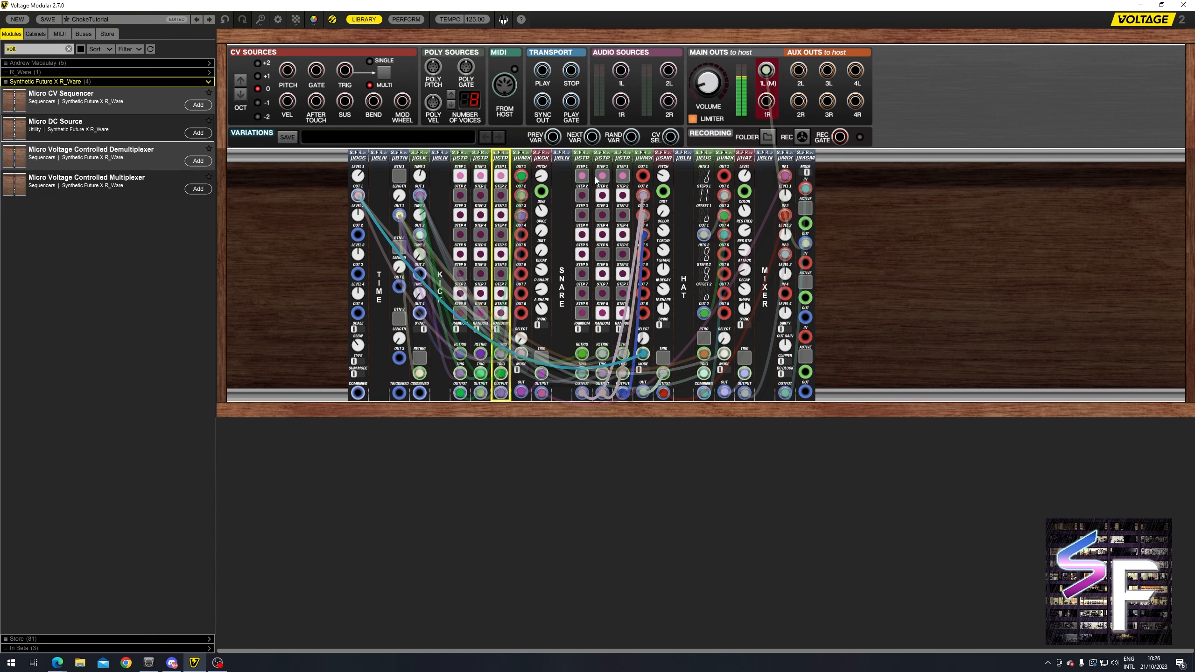
Change step 3 of the third snare sequencer and step 5 of the second snare sequencer.
left_click(624, 217)
left_click(603, 255)
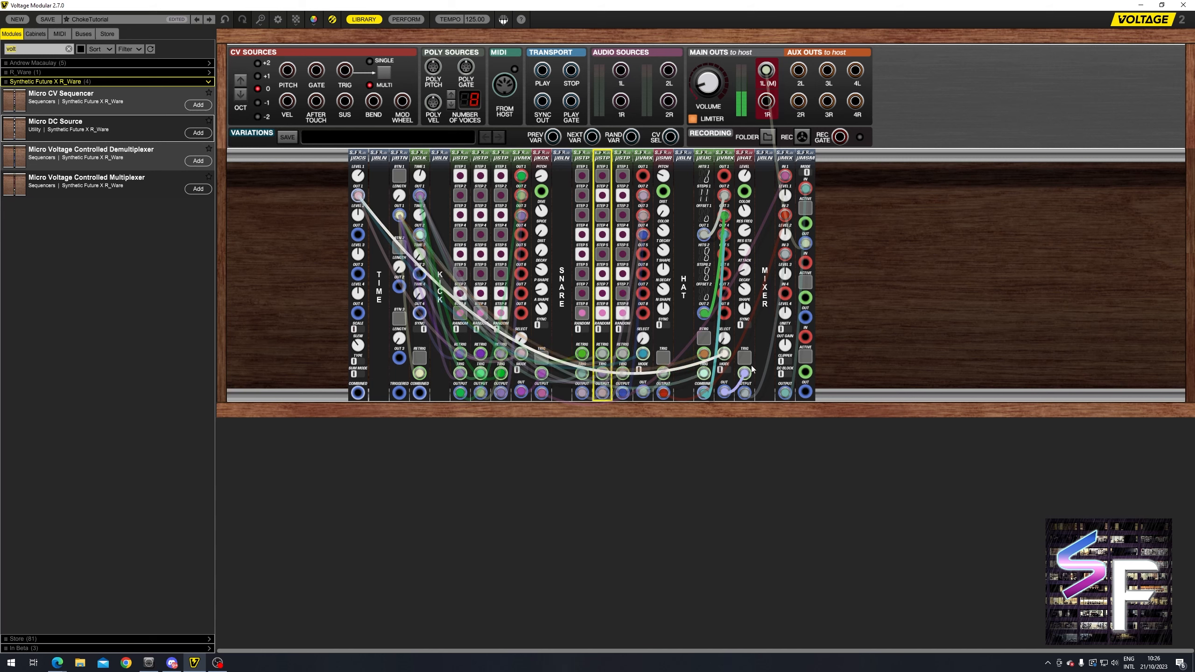
left_click(879, 334)
Set the DC source's level 1 to 2.1.
left_click(358, 181)
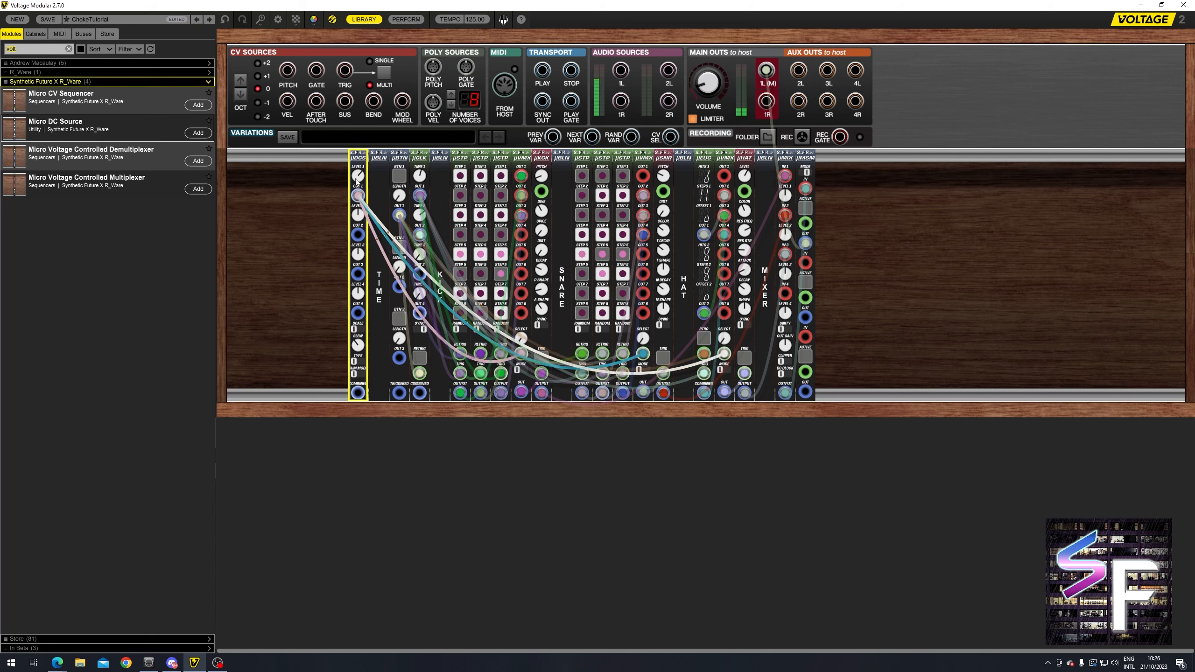
type("2.1")
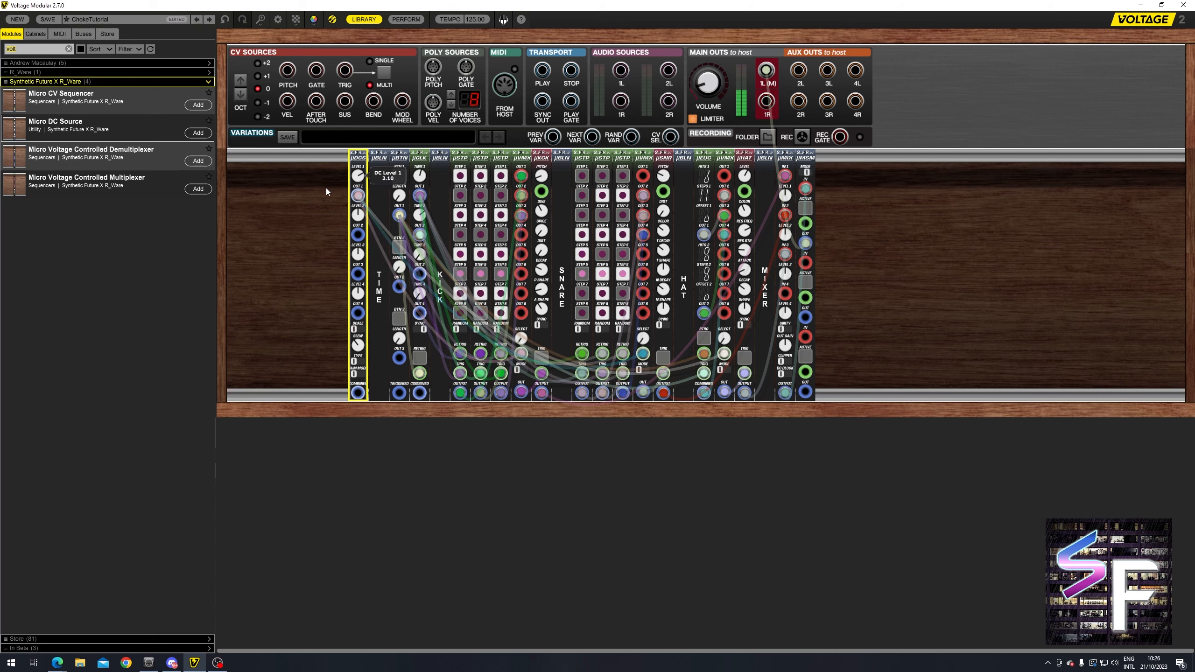
key("Return")
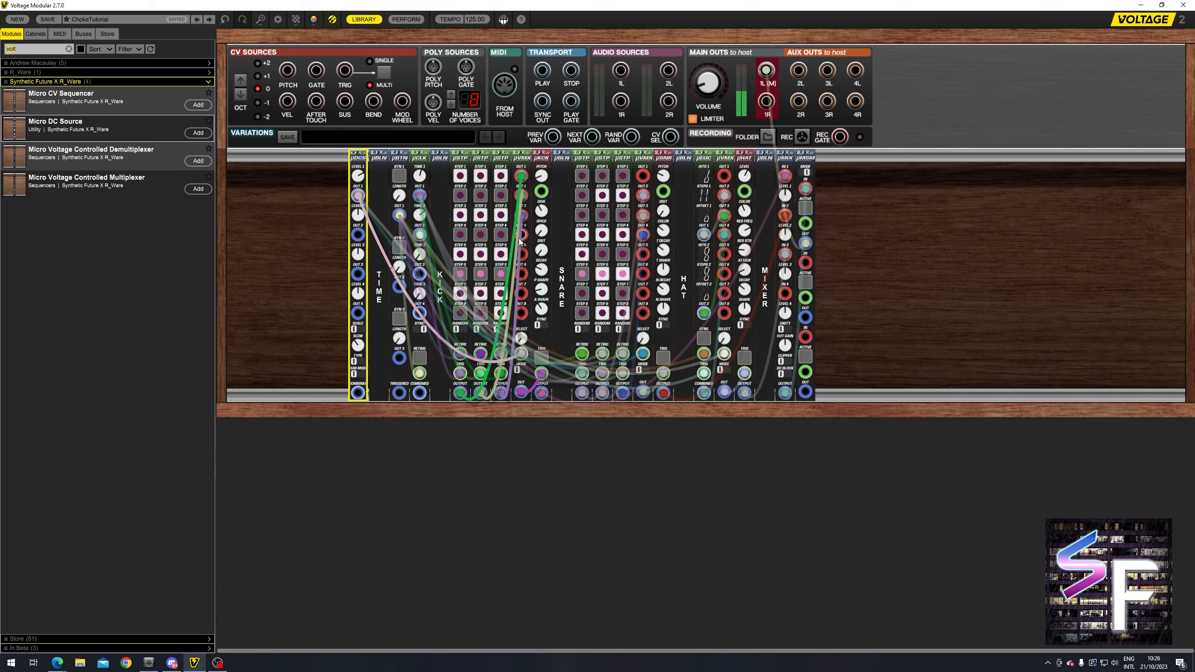
Turn the DC source's level 1 down to 0.
mouse_move(356, 179)
left_click_drag(356, 185, 351, 197)
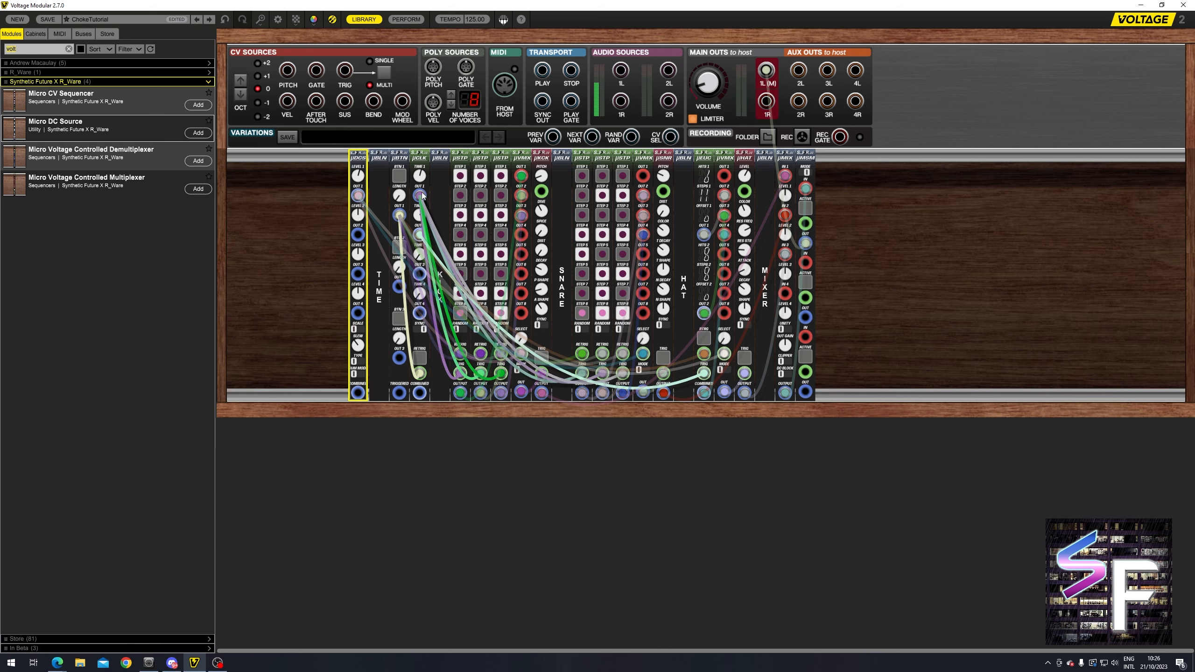
mouse_move(357, 183)
left_click_drag(357, 183, 353, 186)
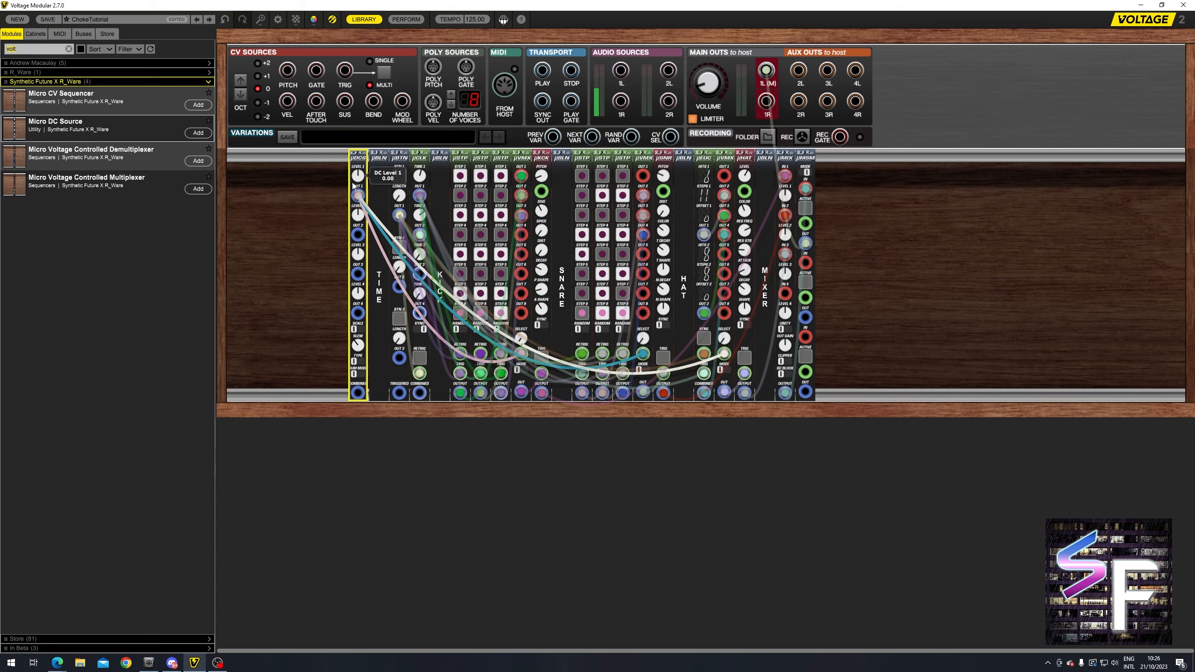
Set the DC source's level 1 to 0.7.
double_click(356, 179)
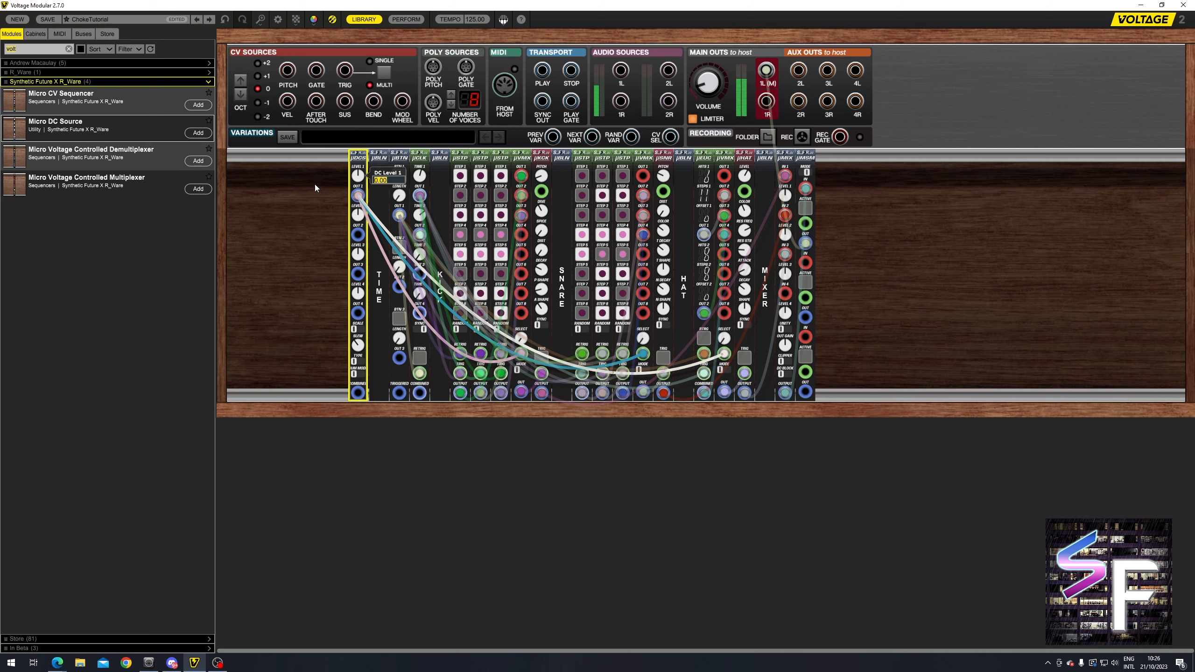
type("0.")
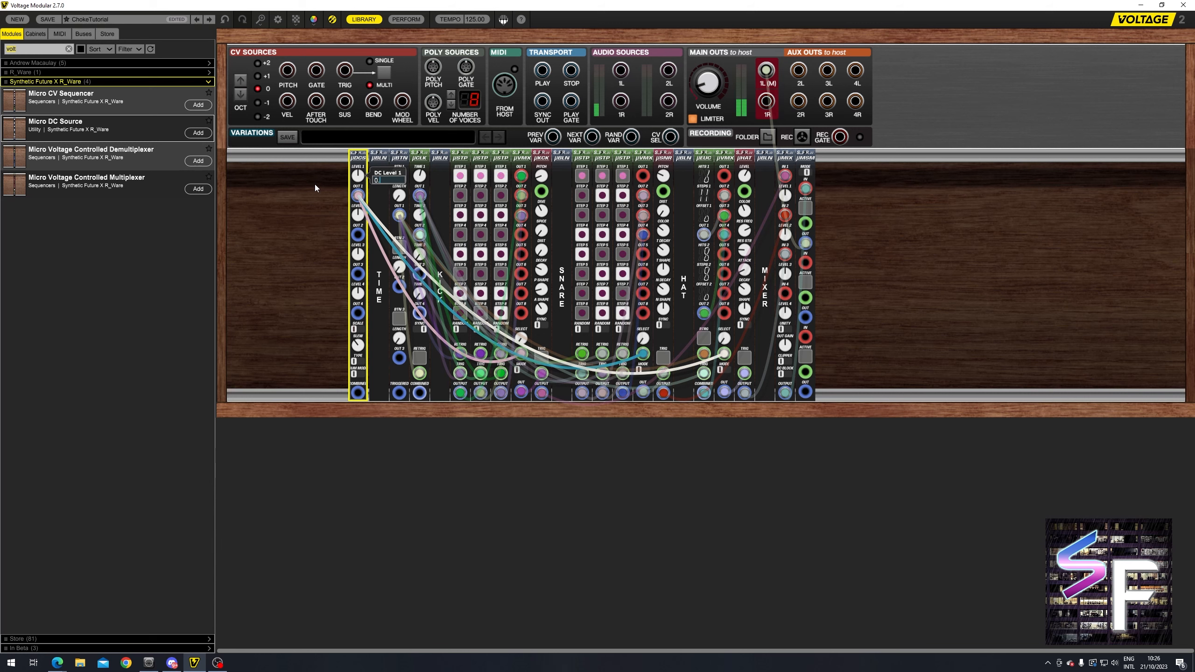
type("7")
key("Return")
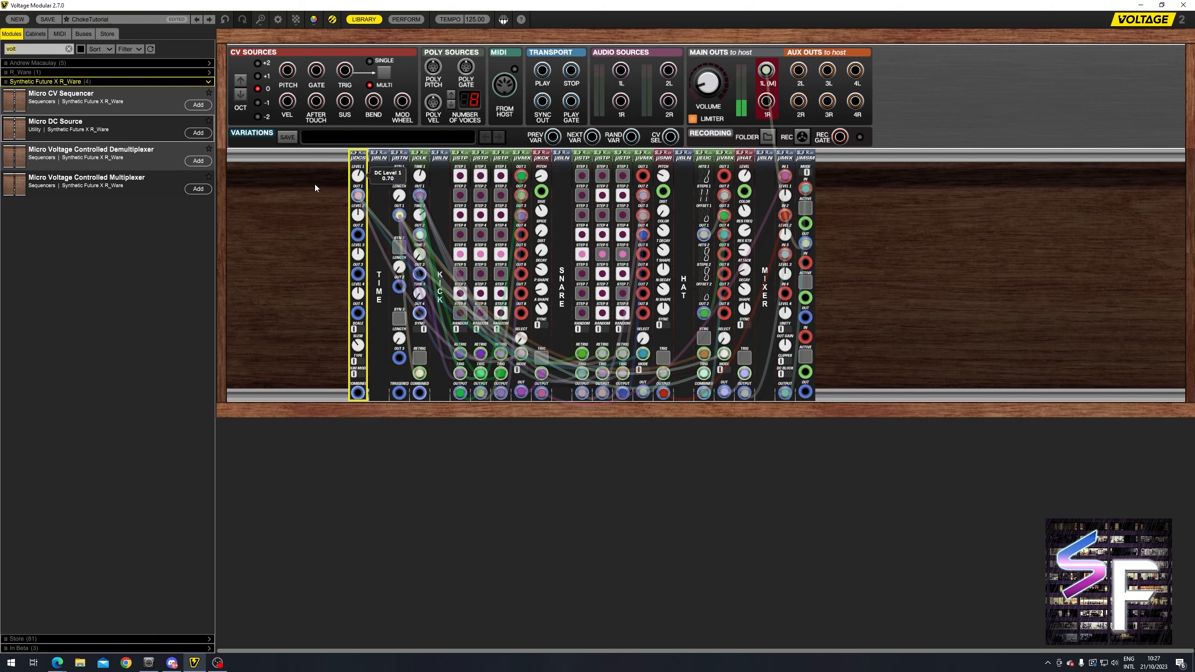
Set the DC source's level 1 to 1.4.
double_click(358, 176)
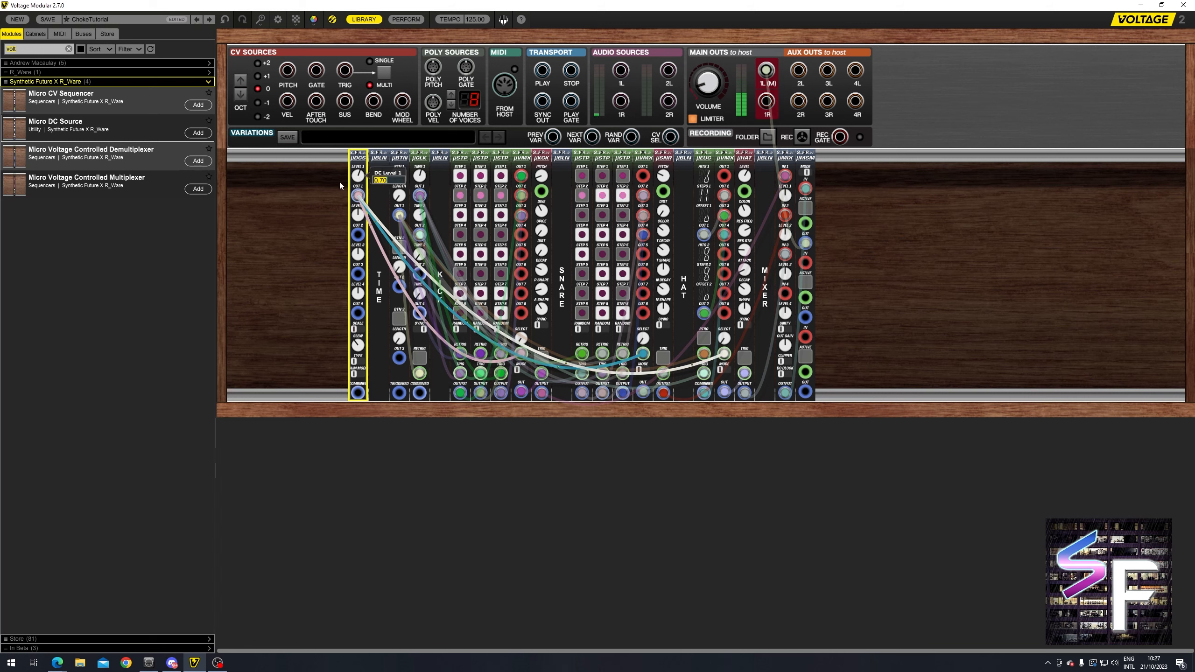
type("1.4")
key("Return")
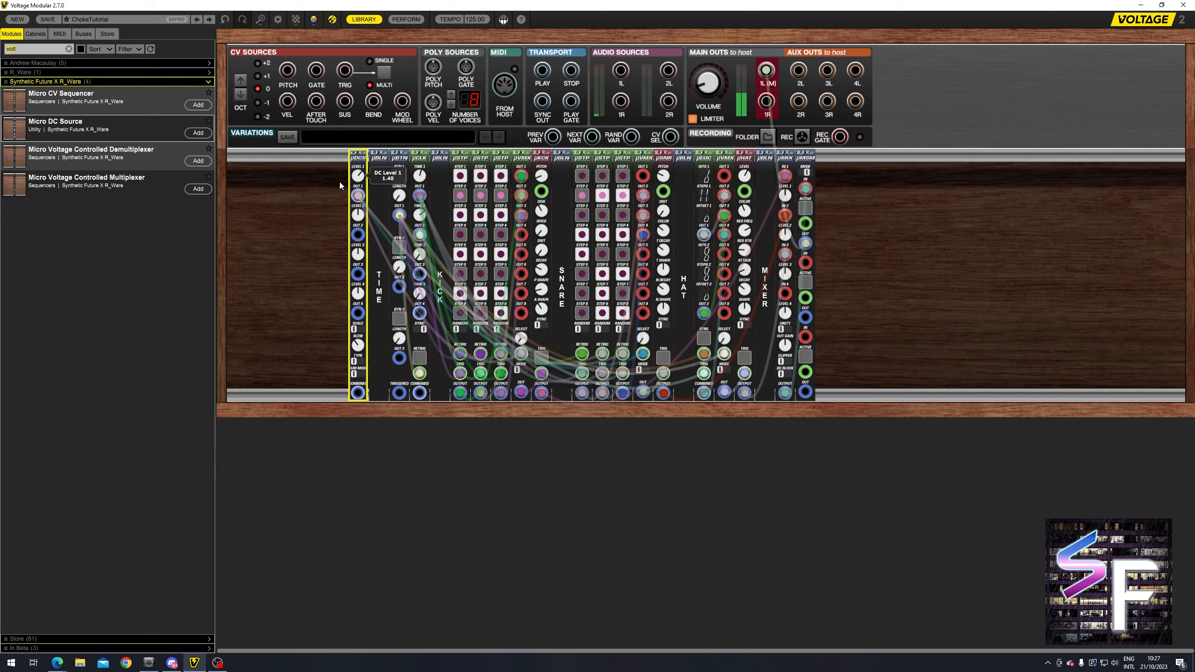
Set the DC source's level 1 to 2.2.
double_click(352, 182)
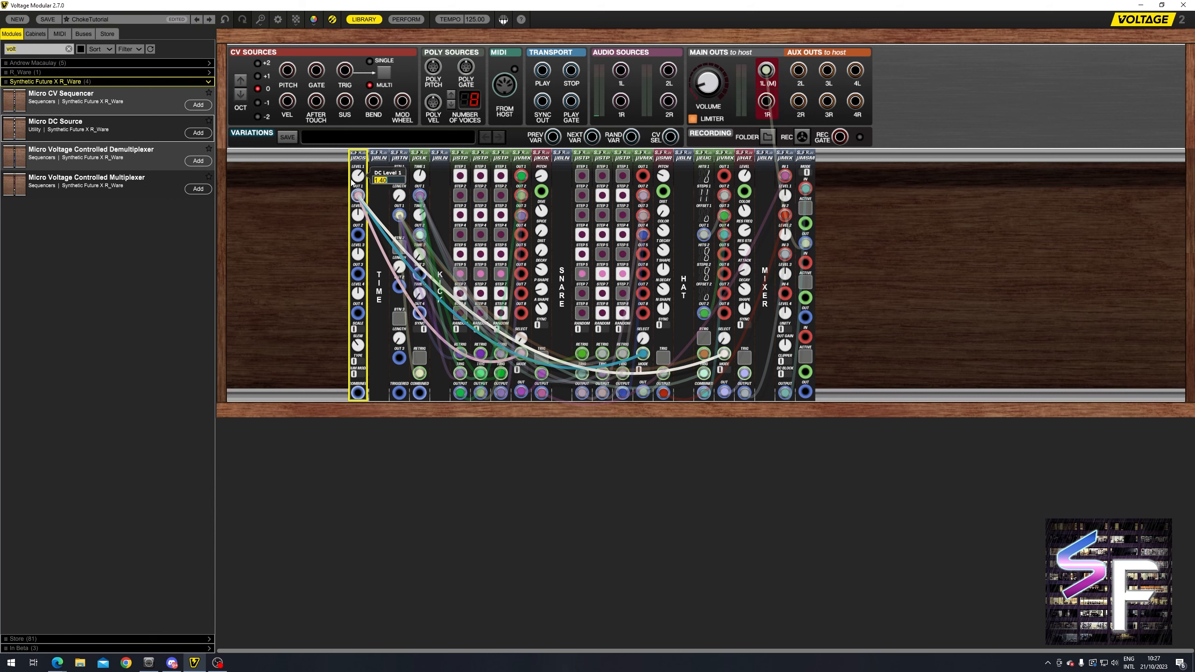
type("2.2")
key("Return")
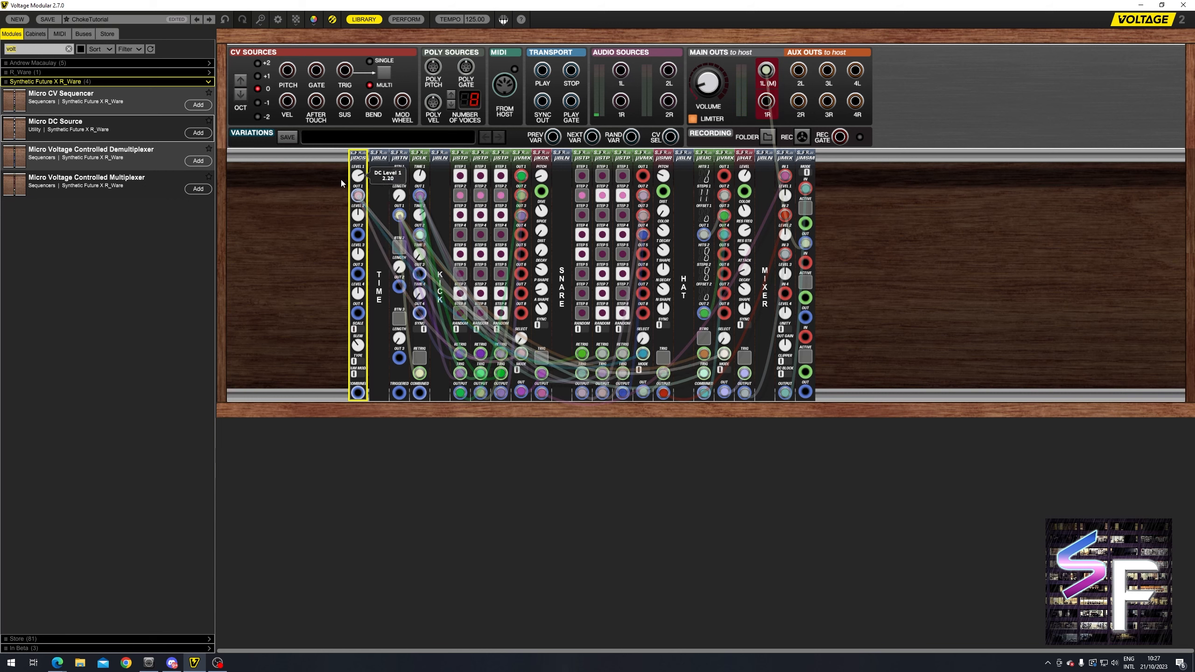
Delete the DC source module, search the module library for "lfo" and clear the search again.
double_click(360, 178)
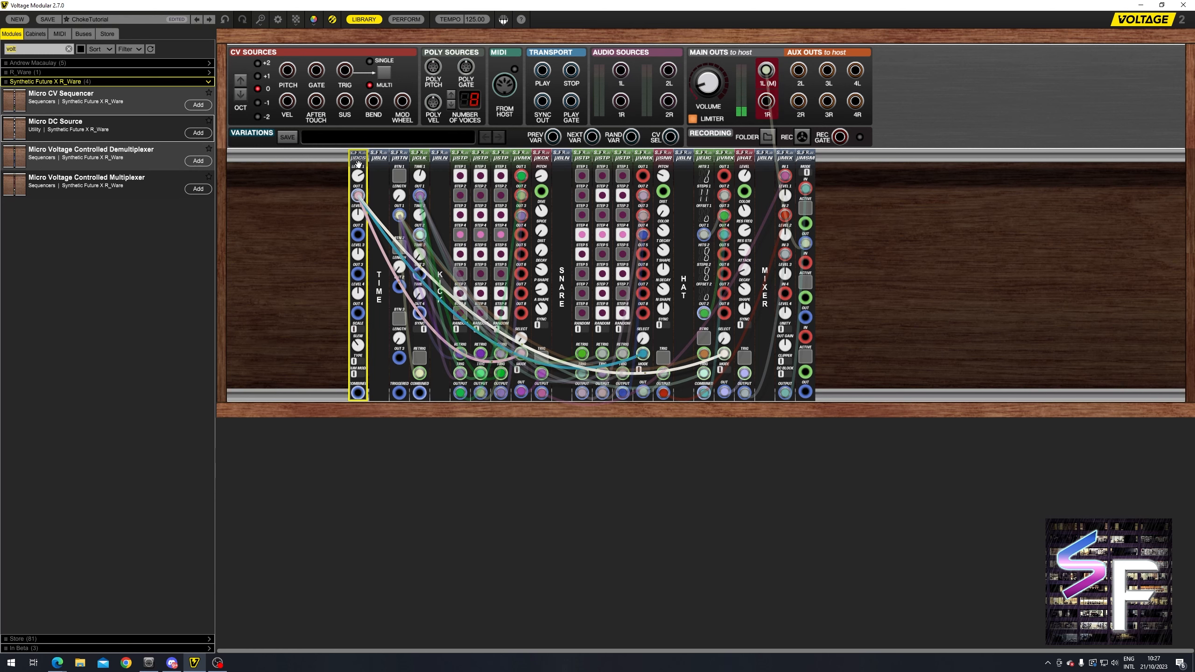
key("Delete")
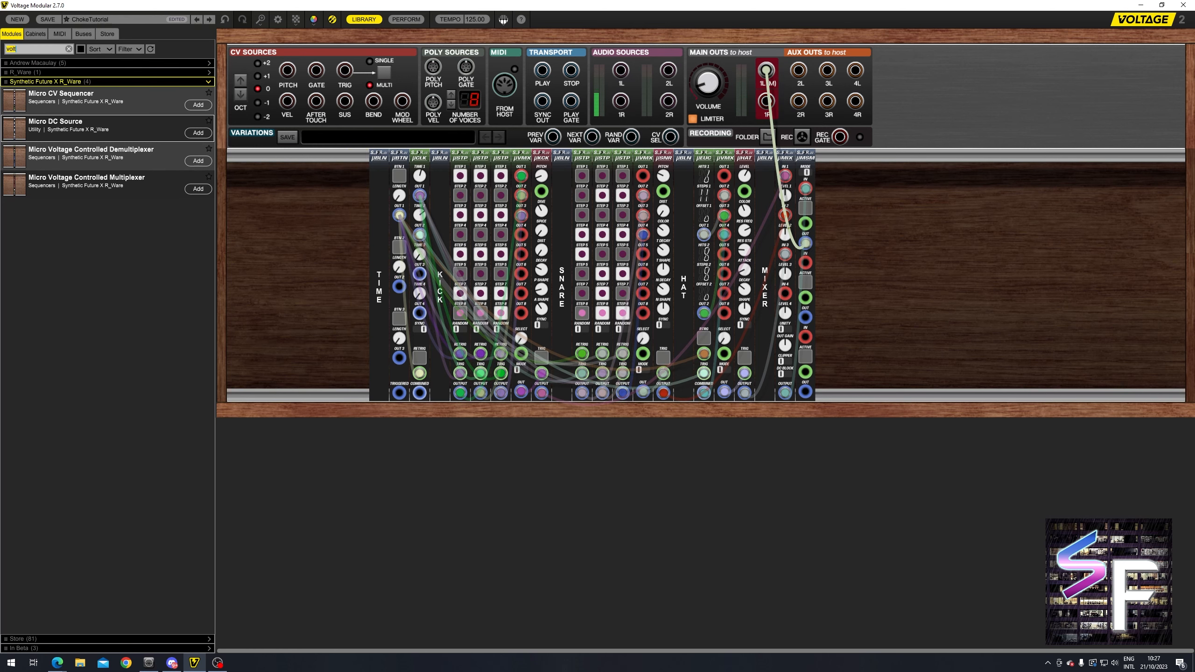
type("lfo")
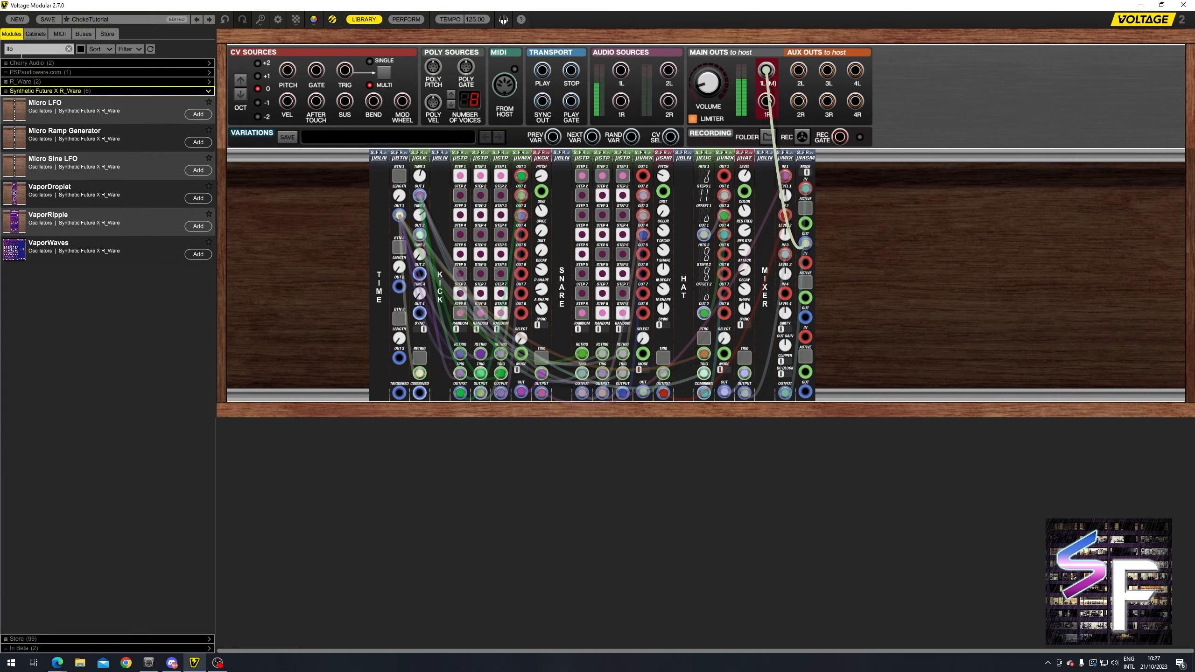
left_click(69, 49)
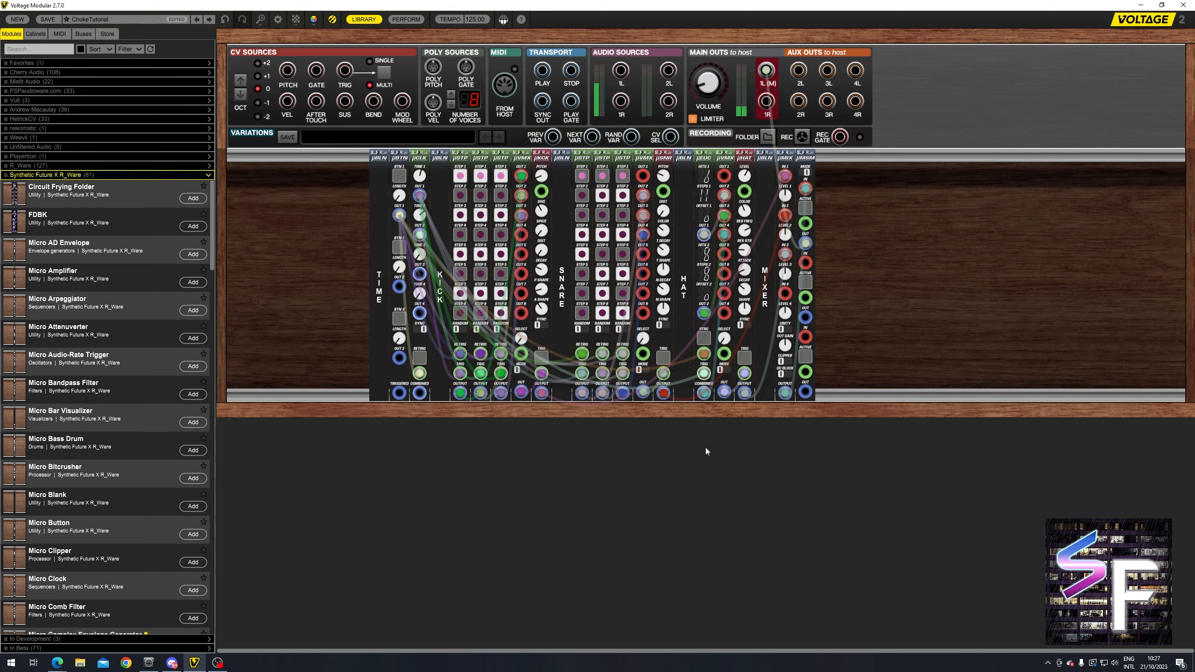
left_click_drag(923, 243, 343, 250)
left_click(344, 250)
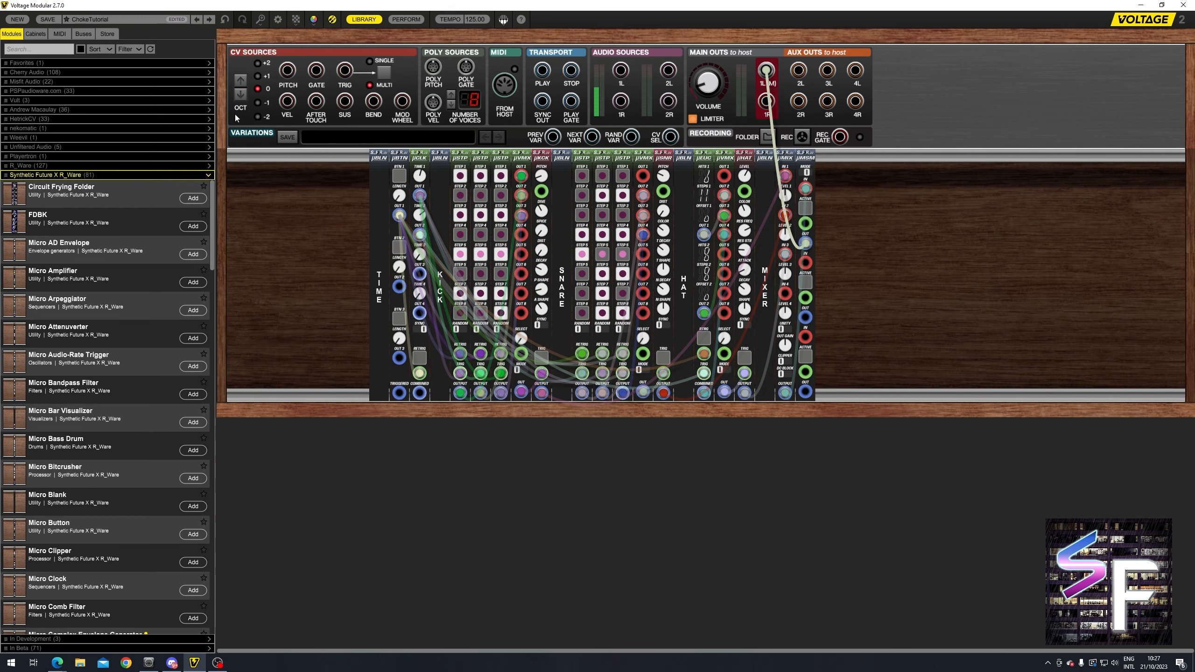
left_click(79, 21)
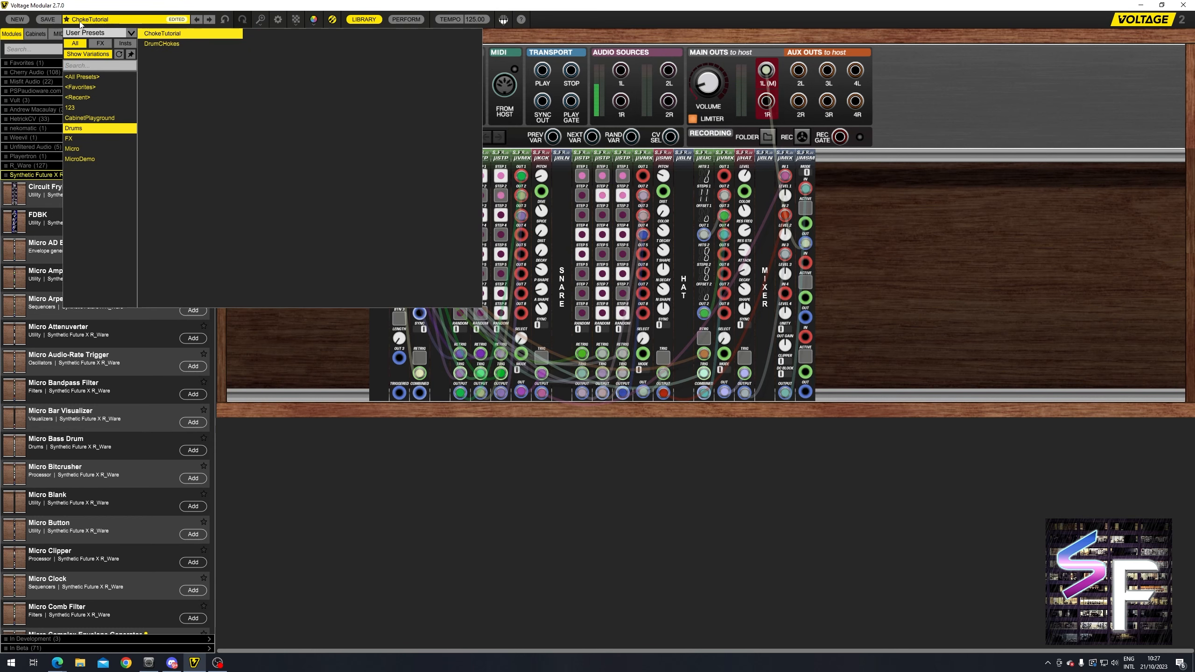
left_click(158, 46)
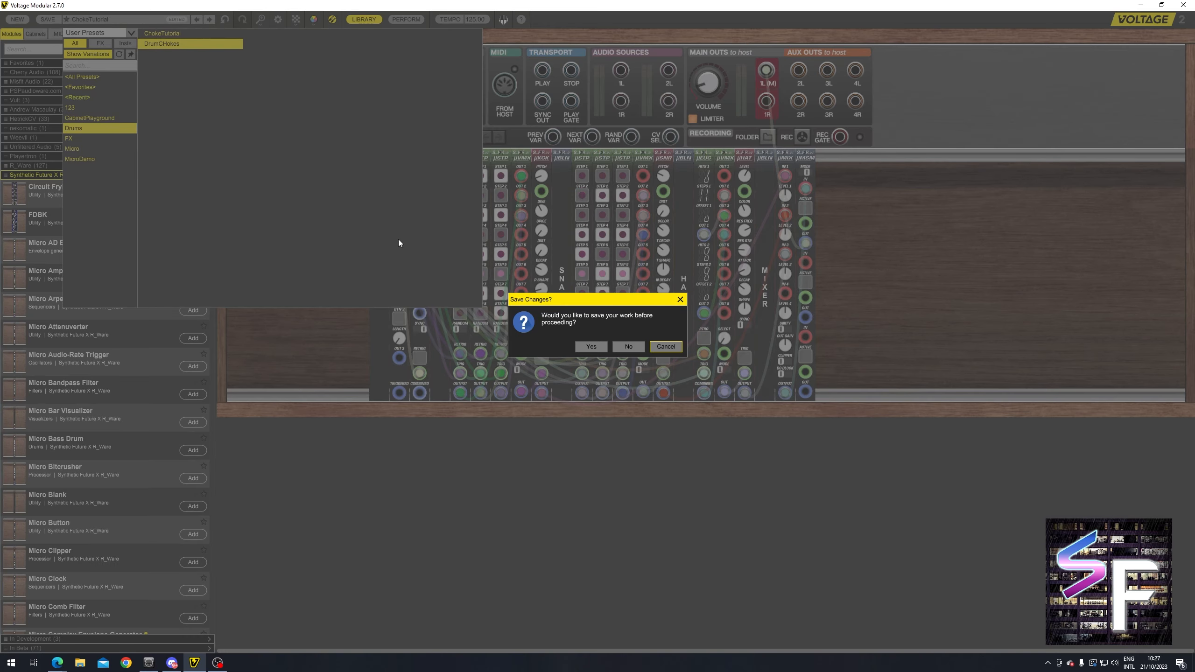
left_click(666, 347)
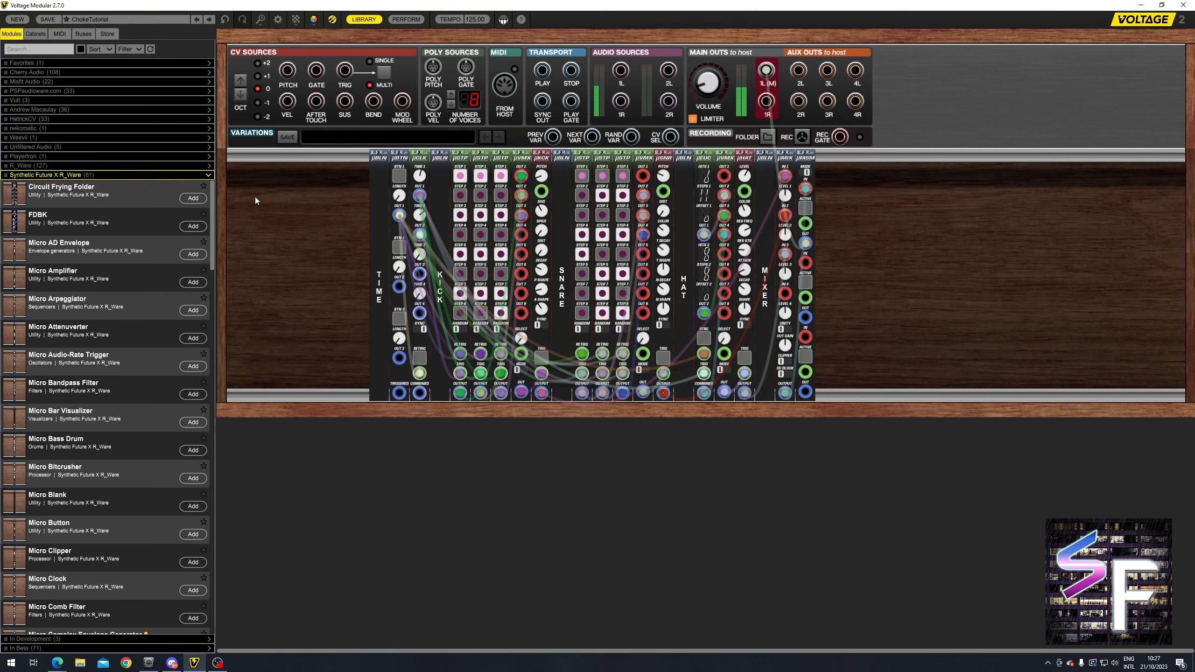
Save the patch as a user preset named VMXTutorial in the Drums category.
left_click(48, 19)
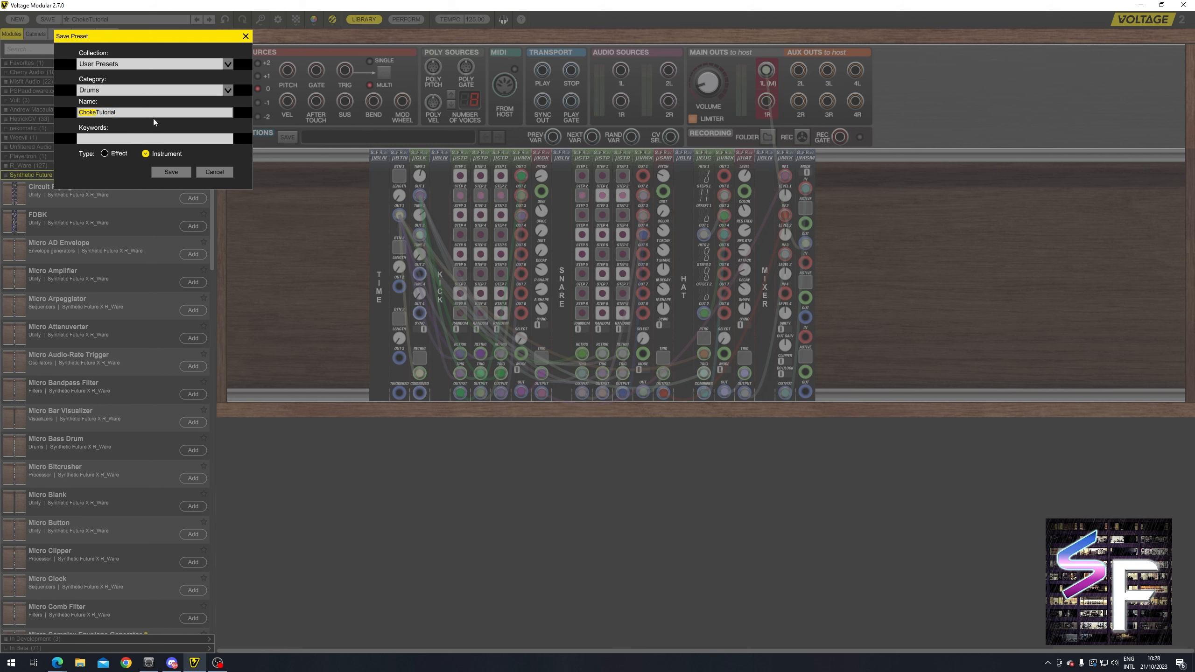
type("CM")
key("BackSpace")
key("BackSpace")
type("VMX")
key("Return")
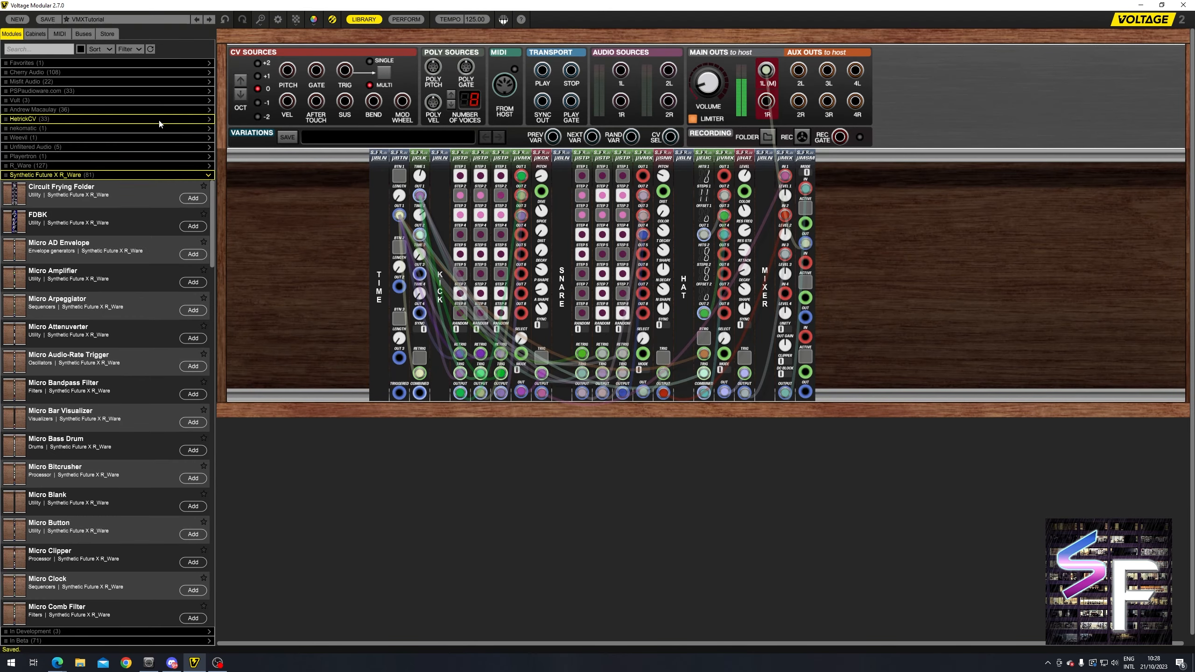
Load the DrumCHokes preset from the Drums category and solo channel 1 of the stereo mixer.
left_click(150, 24)
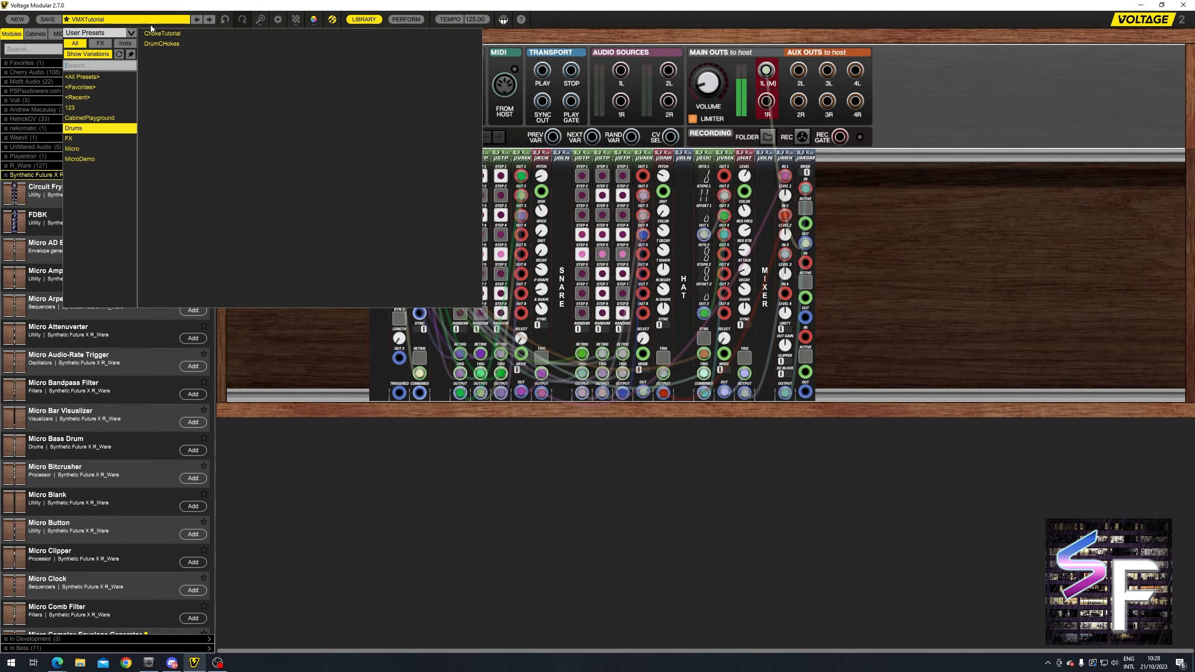
left_click(180, 48)
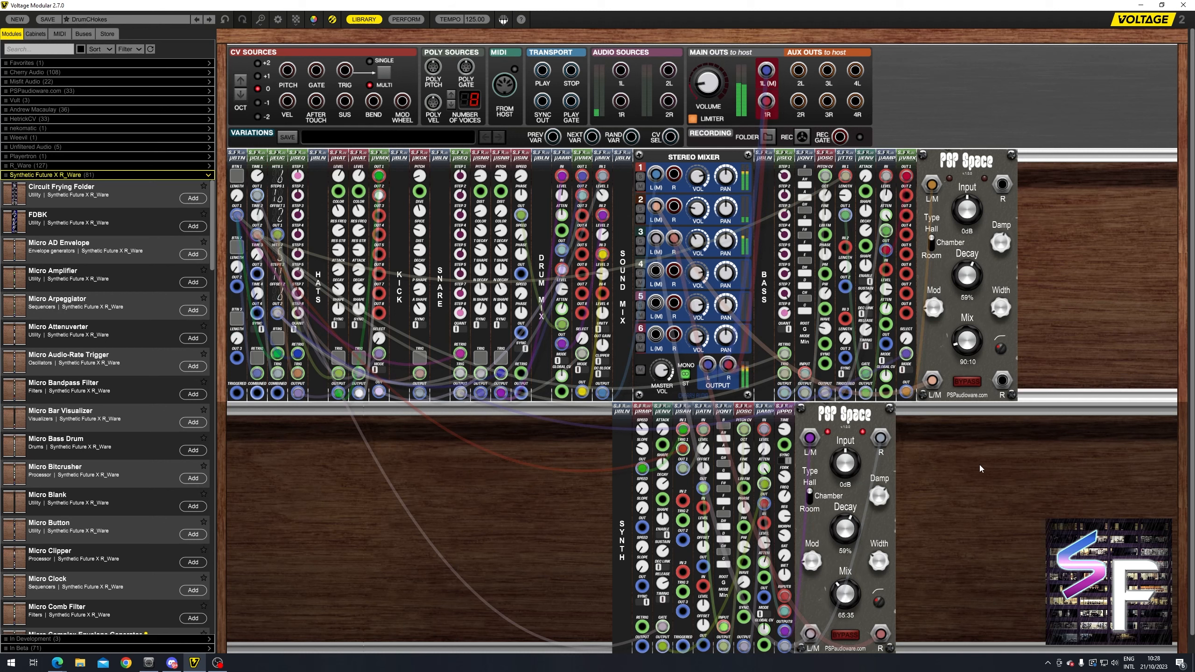
left_click(642, 176)
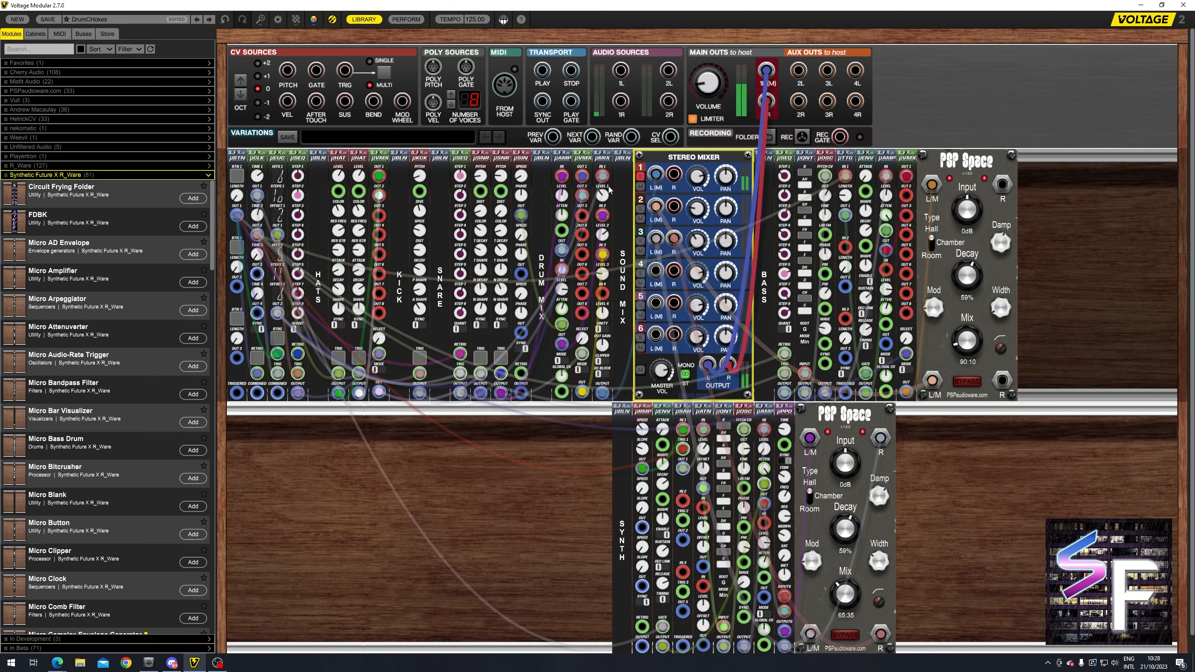
Rebalance the drum mix by adjusting the micro mixer's channel levels, ending with level 3 at 0.54.
left_click(605, 200)
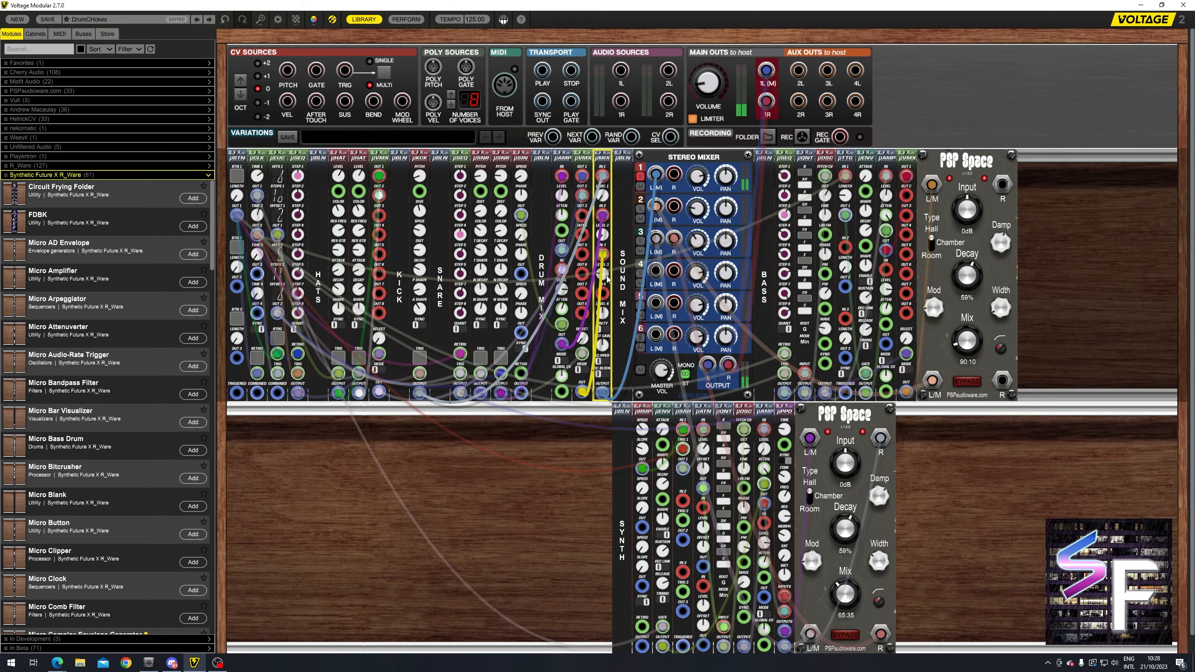
mouse_move(607, 280)
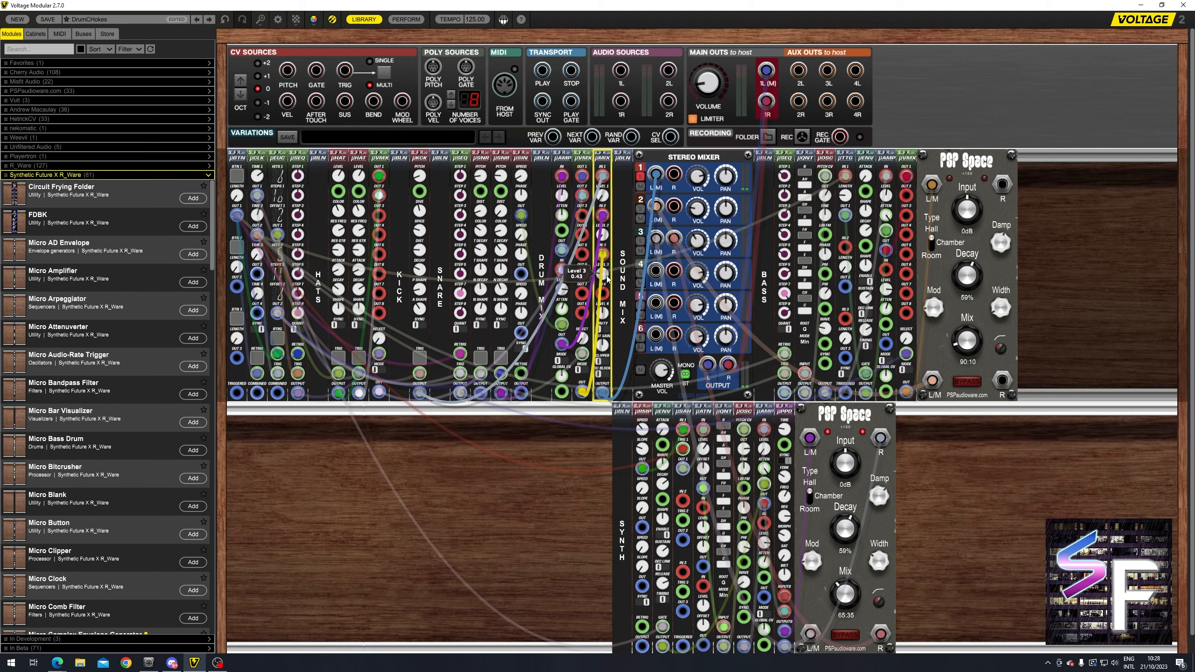
left_click_drag(607, 276, 606, 311)
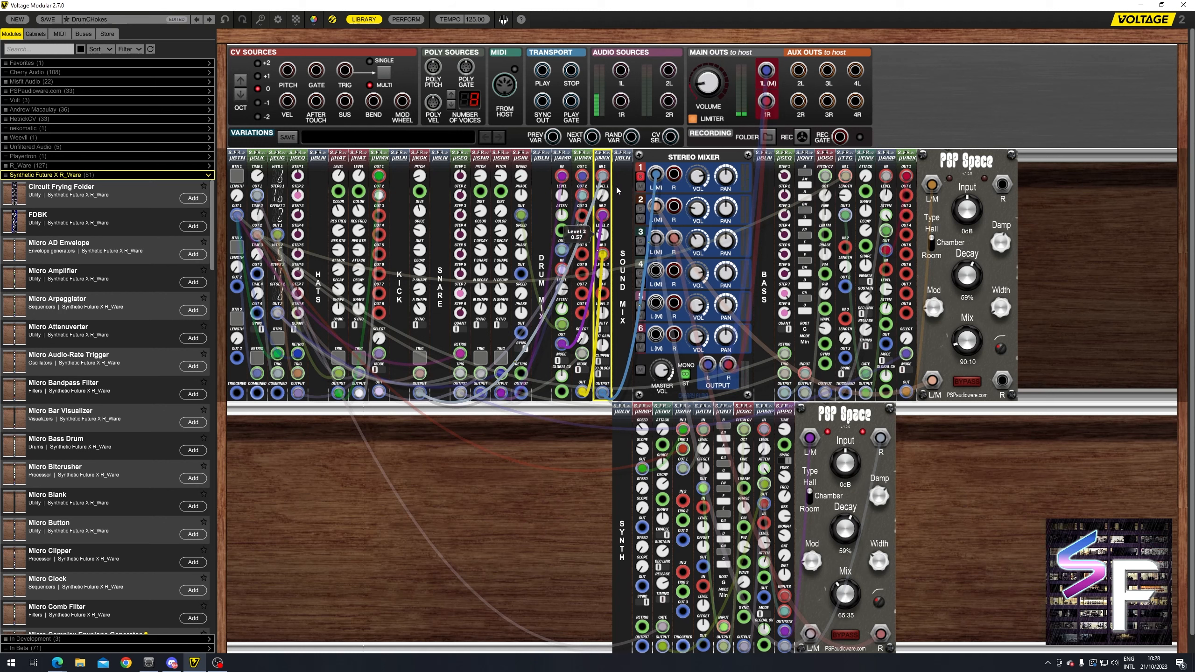
left_click_drag(612, 176, 623, 141)
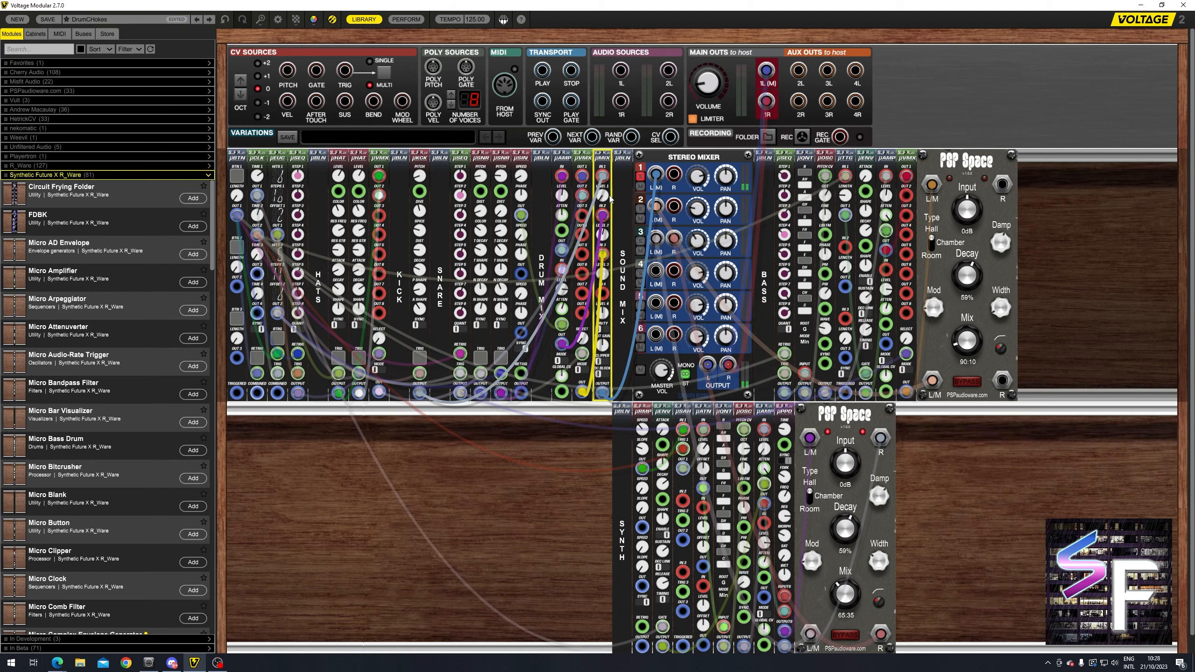
left_click_drag(606, 195, 628, 121)
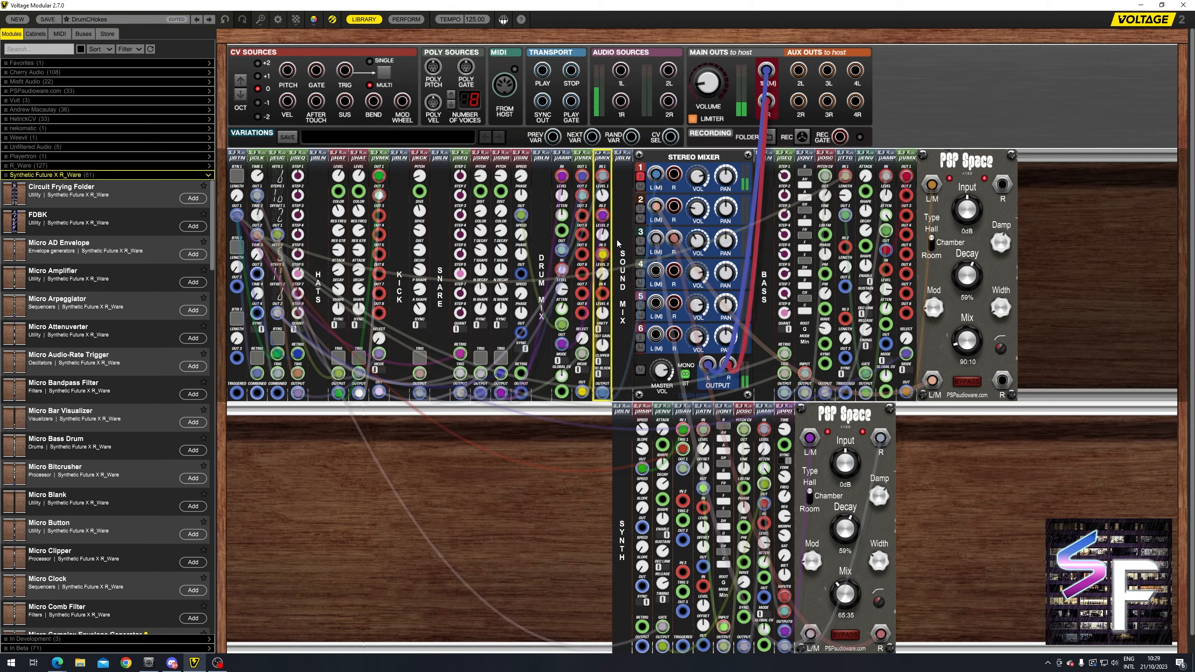
left_click_drag(604, 274, 607, 231)
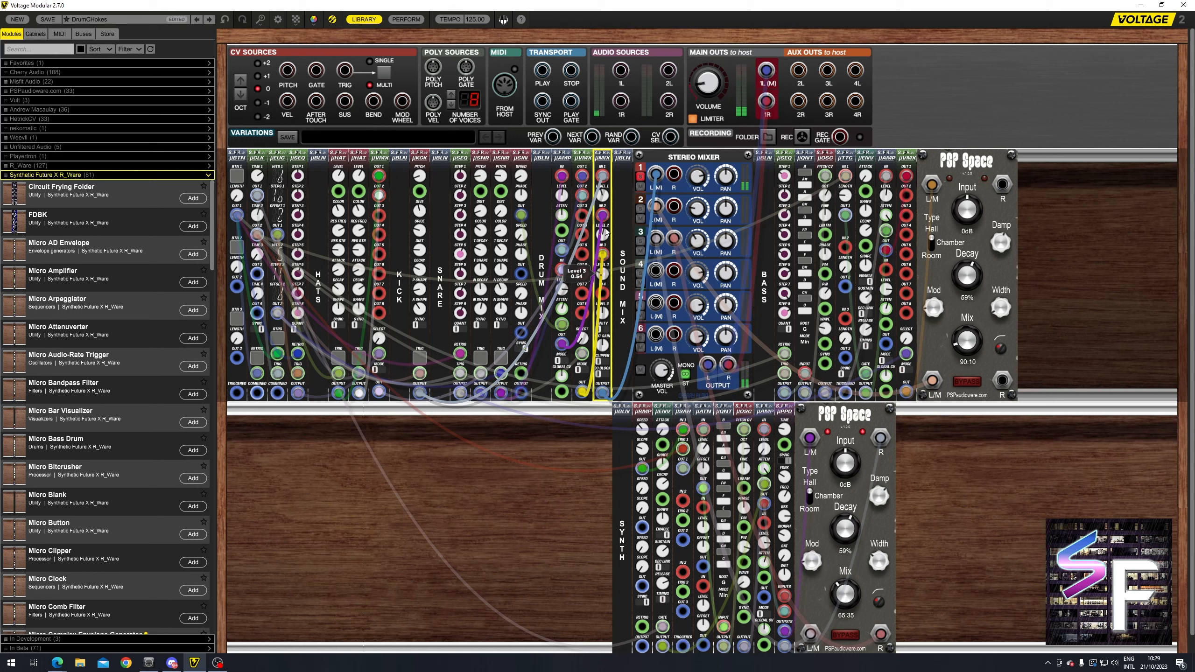
left_click(516, 454)
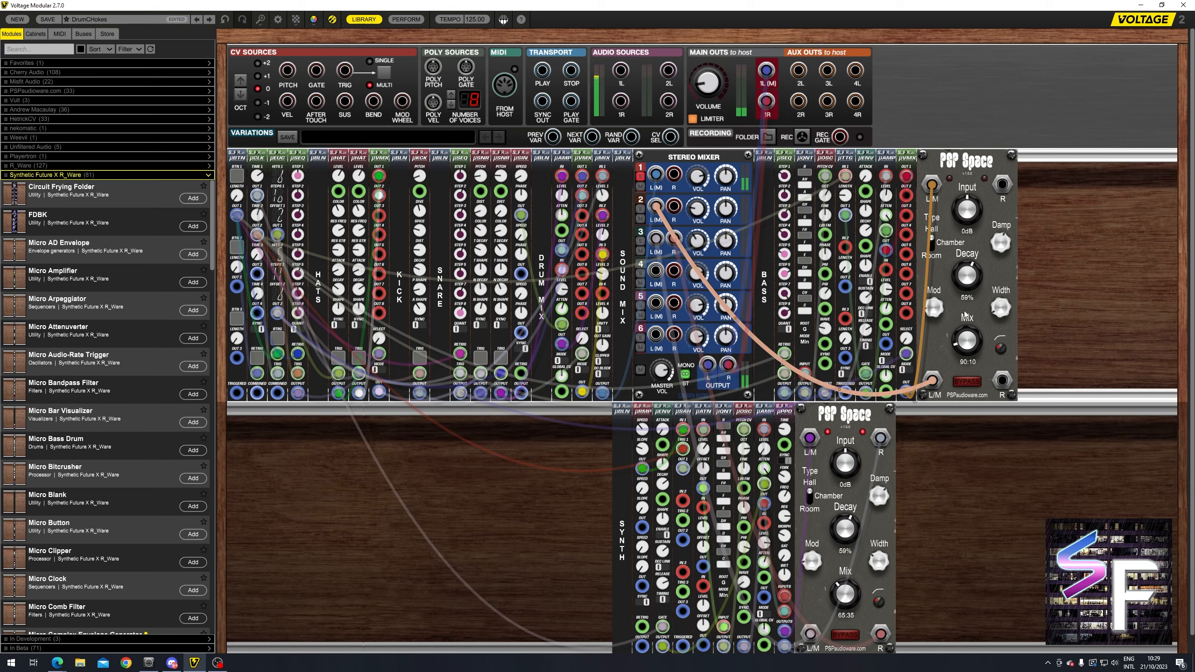
Switch the stereo mixer's solo from channel 1 to channel 2.
left_click(645, 206)
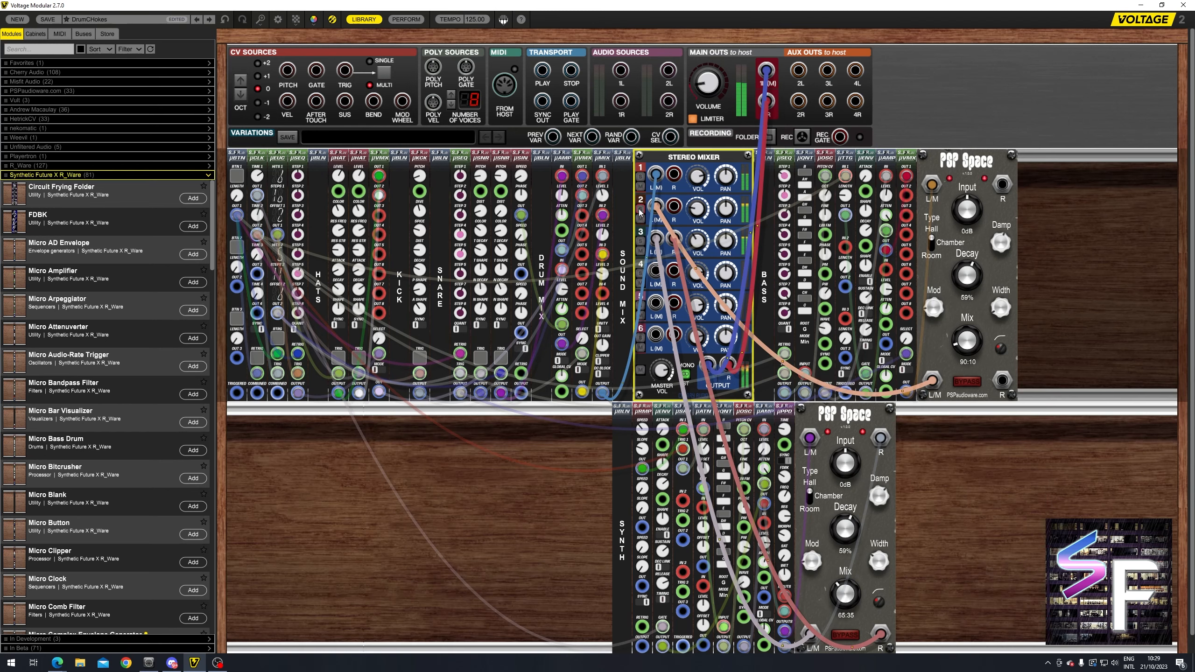
left_click(972, 515)
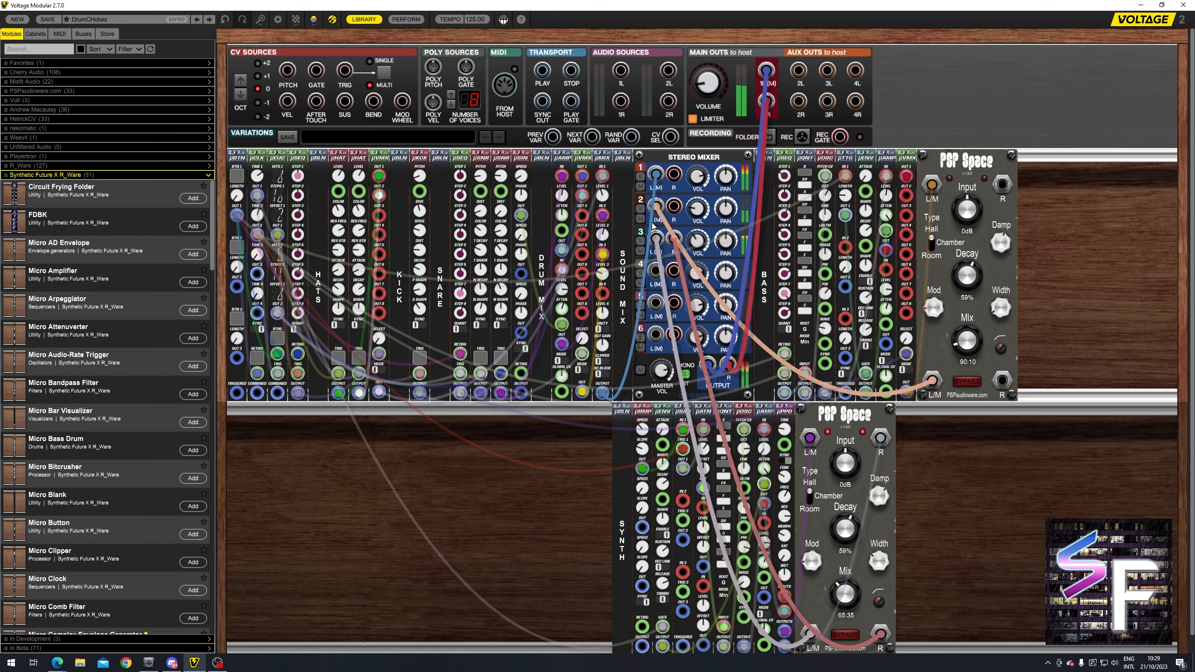
left_click(641, 211)
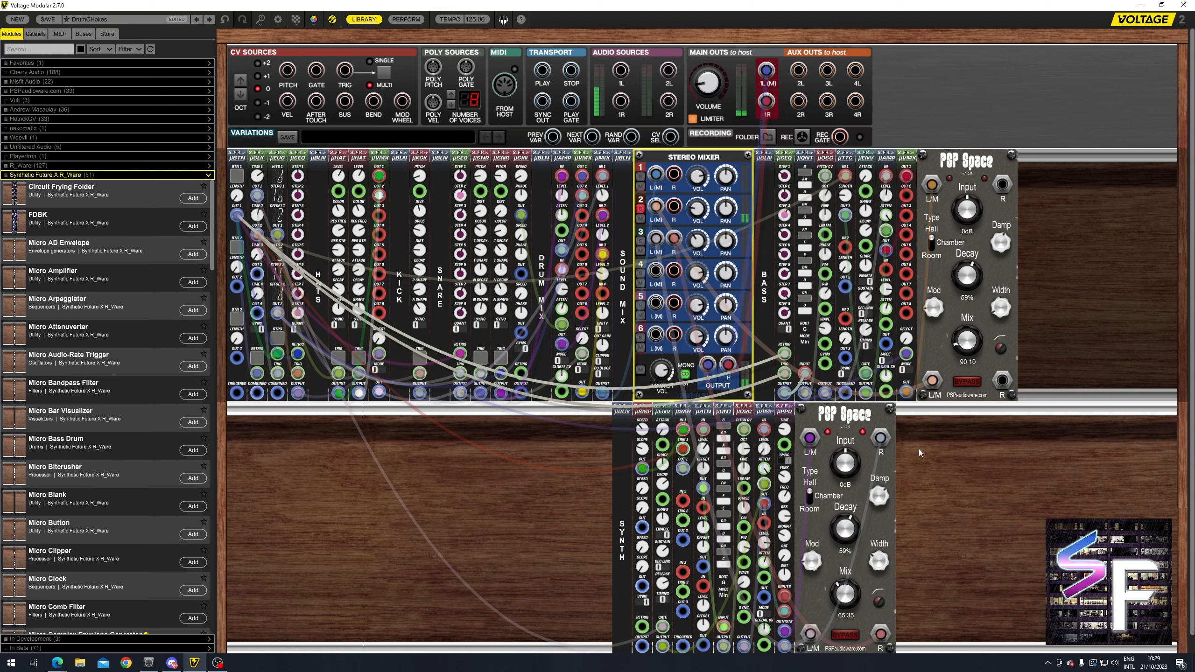
Examine the bass channel's modules, from its step sequencer to the last micro module before the PSP Space reverb.
left_click(785, 185)
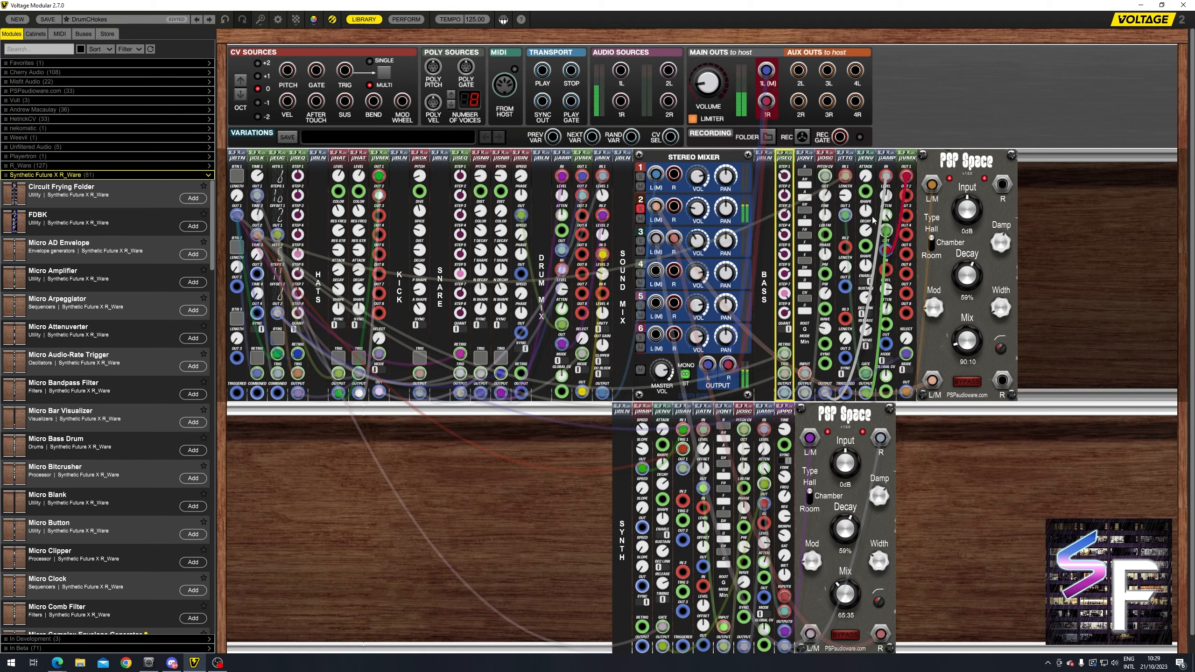
left_click(899, 153)
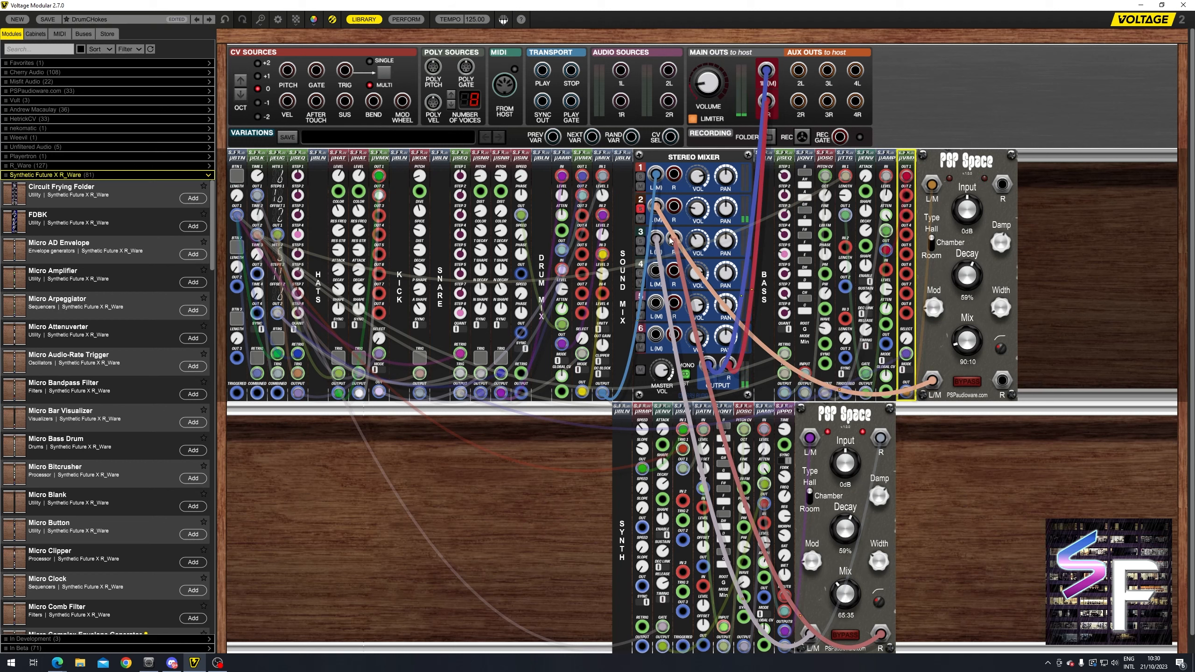
Turn off soloing on the stereo mixer to play all channels together, and mute its master output.
left_click(645, 242)
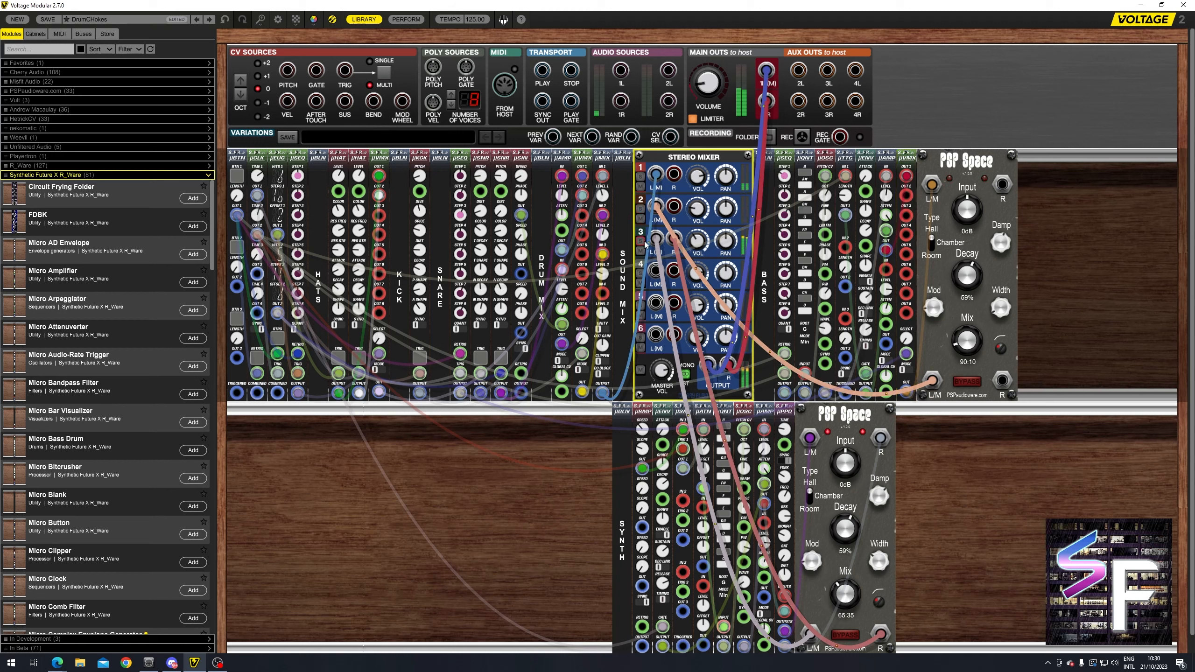
left_click(556, 518)
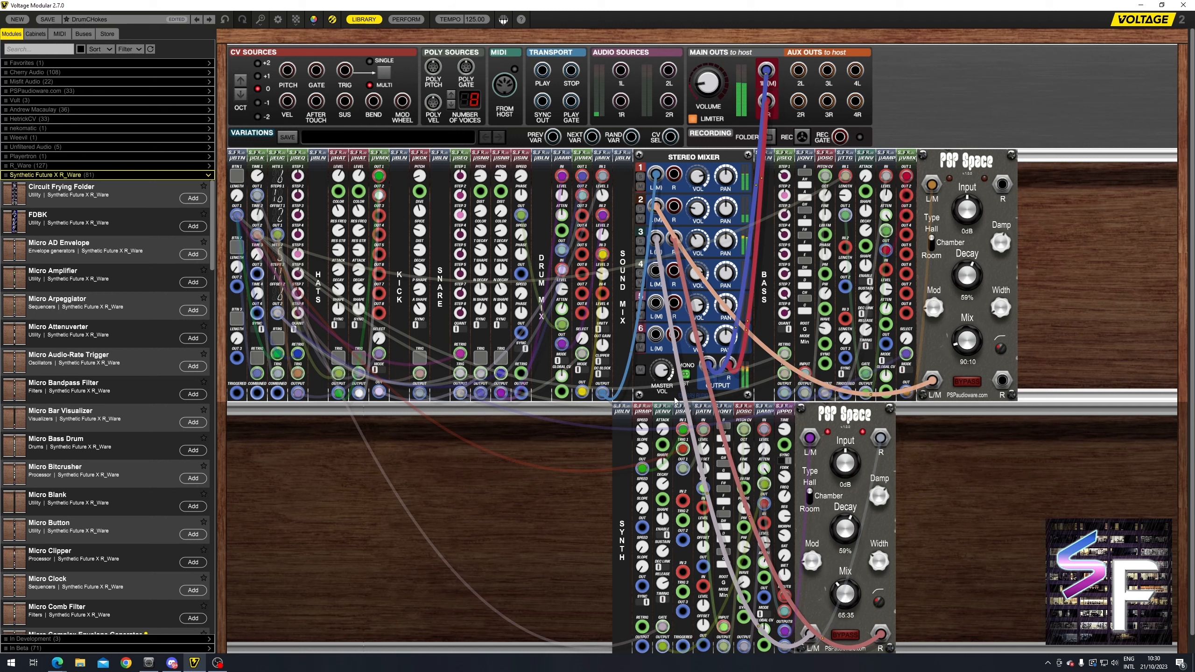
left_click(641, 371)
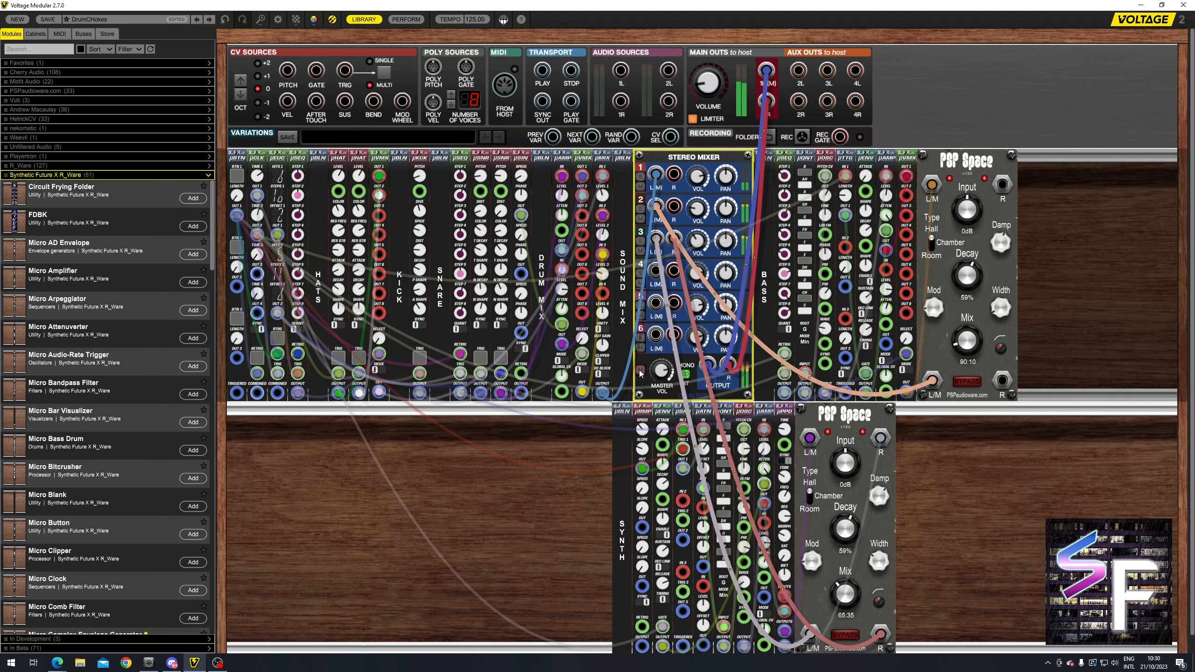
left_click(544, 468)
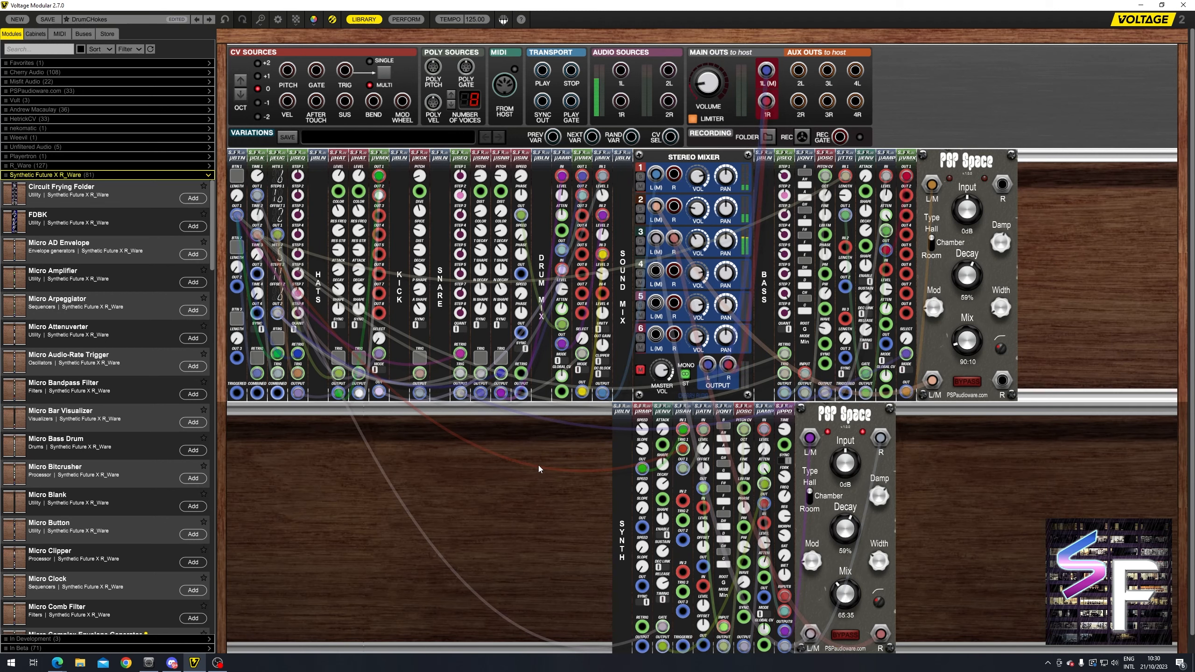